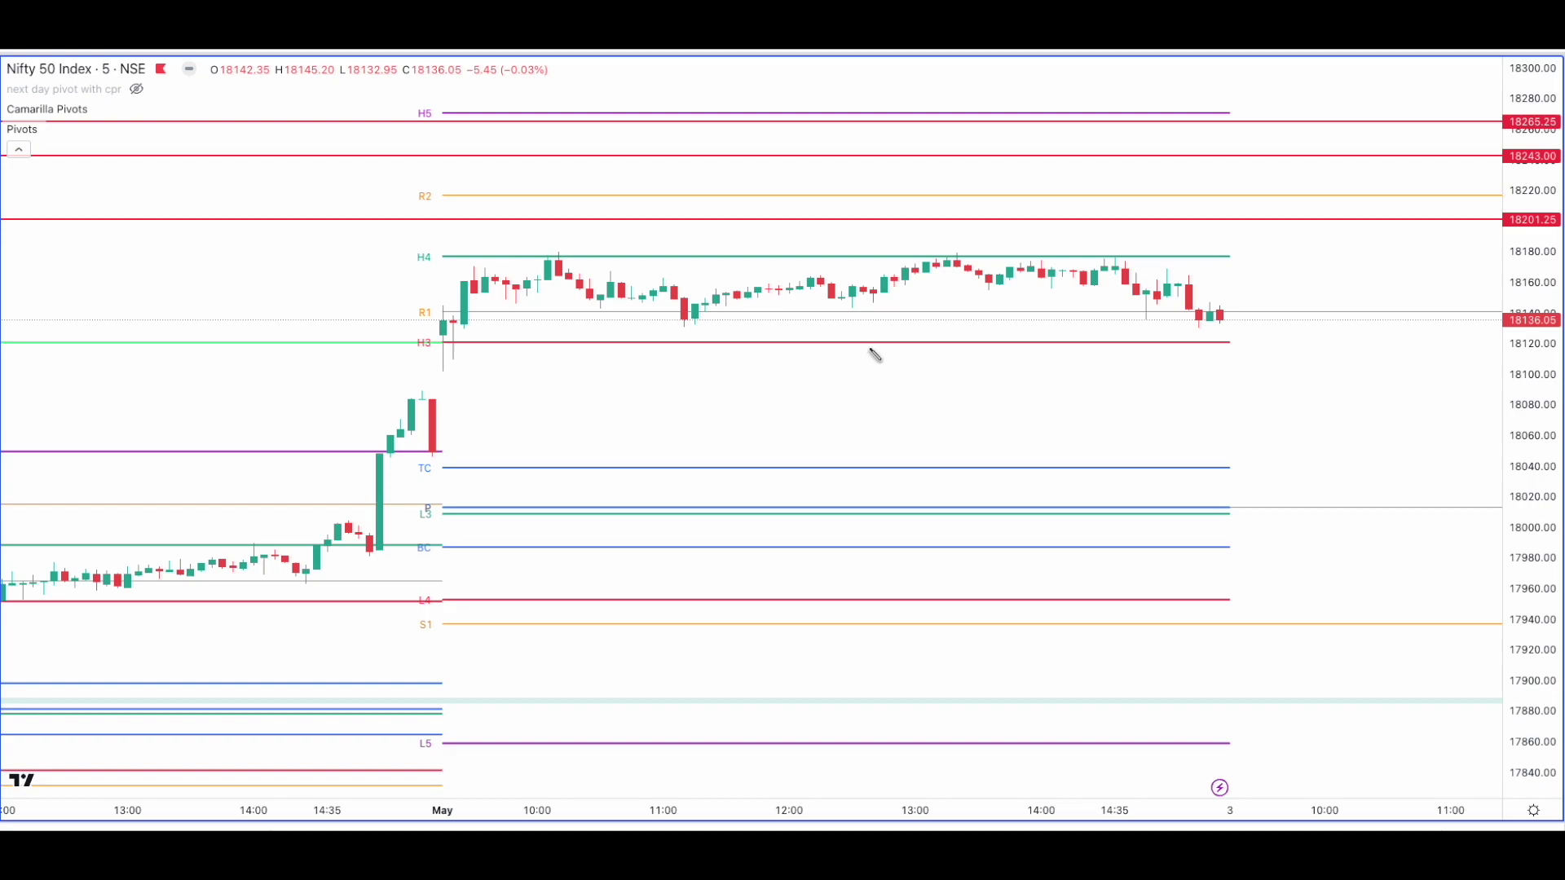
Sketch a rising zigzag price line below the May candles and mark its swing highs and lows with short horizontal strokes.
mouse_move(584, 456)
mouse_down()
mouse_move(675, 384)
mouse_move(784, 366)
mouse_move(822, 333)
mouse_up()
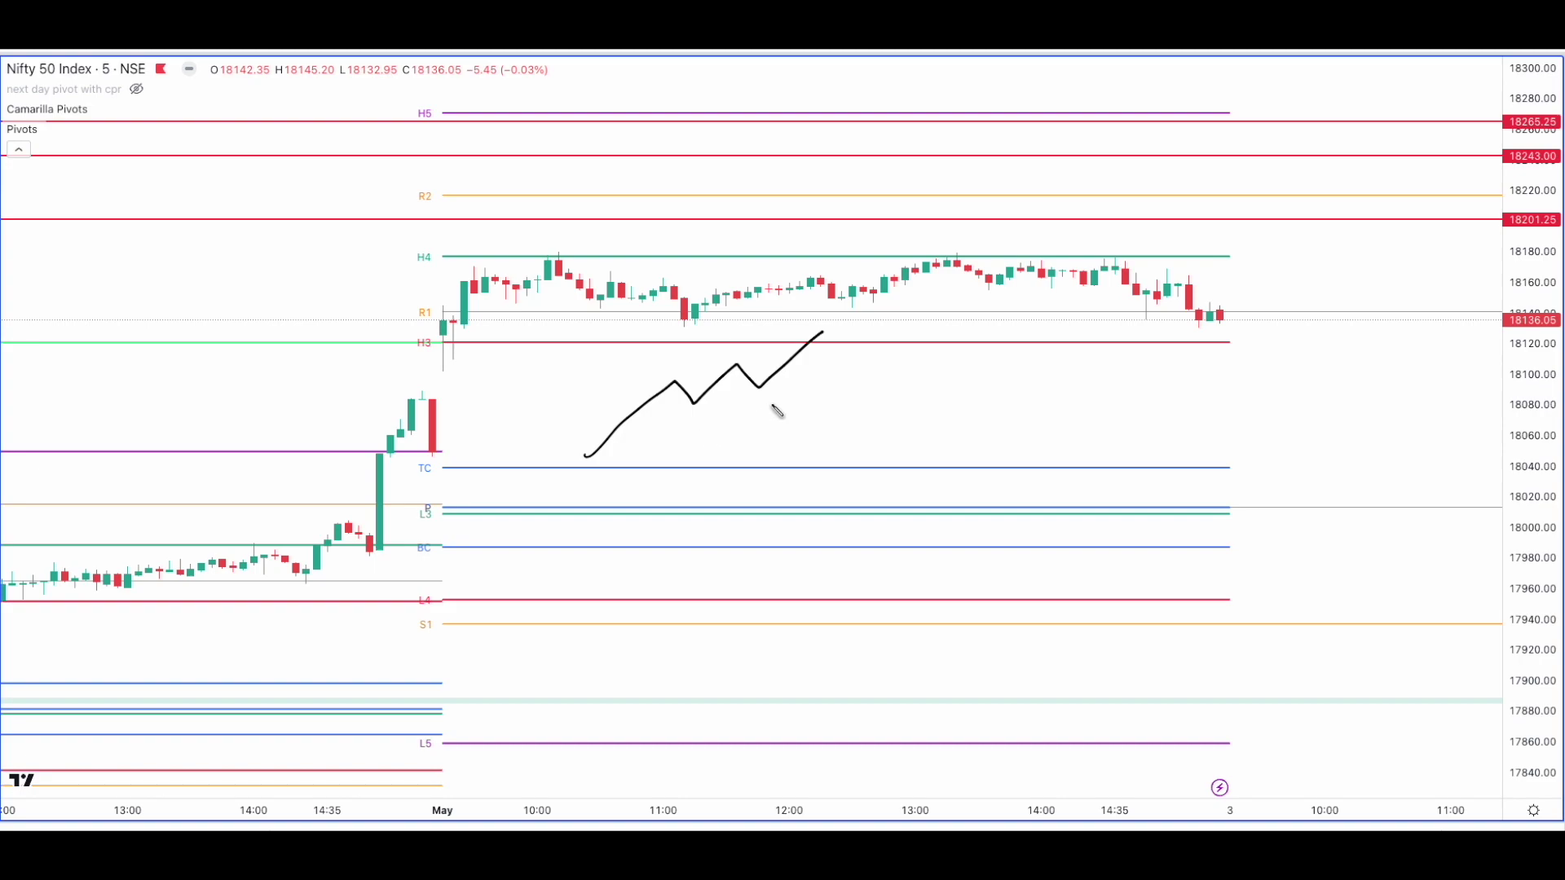
drag(822, 333, 889, 308)
mouse_move(673, 382)
mouse_down()
mouse_move(714, 407)
mouse_move(753, 361)
mouse_up()
drag(742, 397, 789, 397)
drag(796, 326, 845, 326)
drag(834, 356, 881, 354)
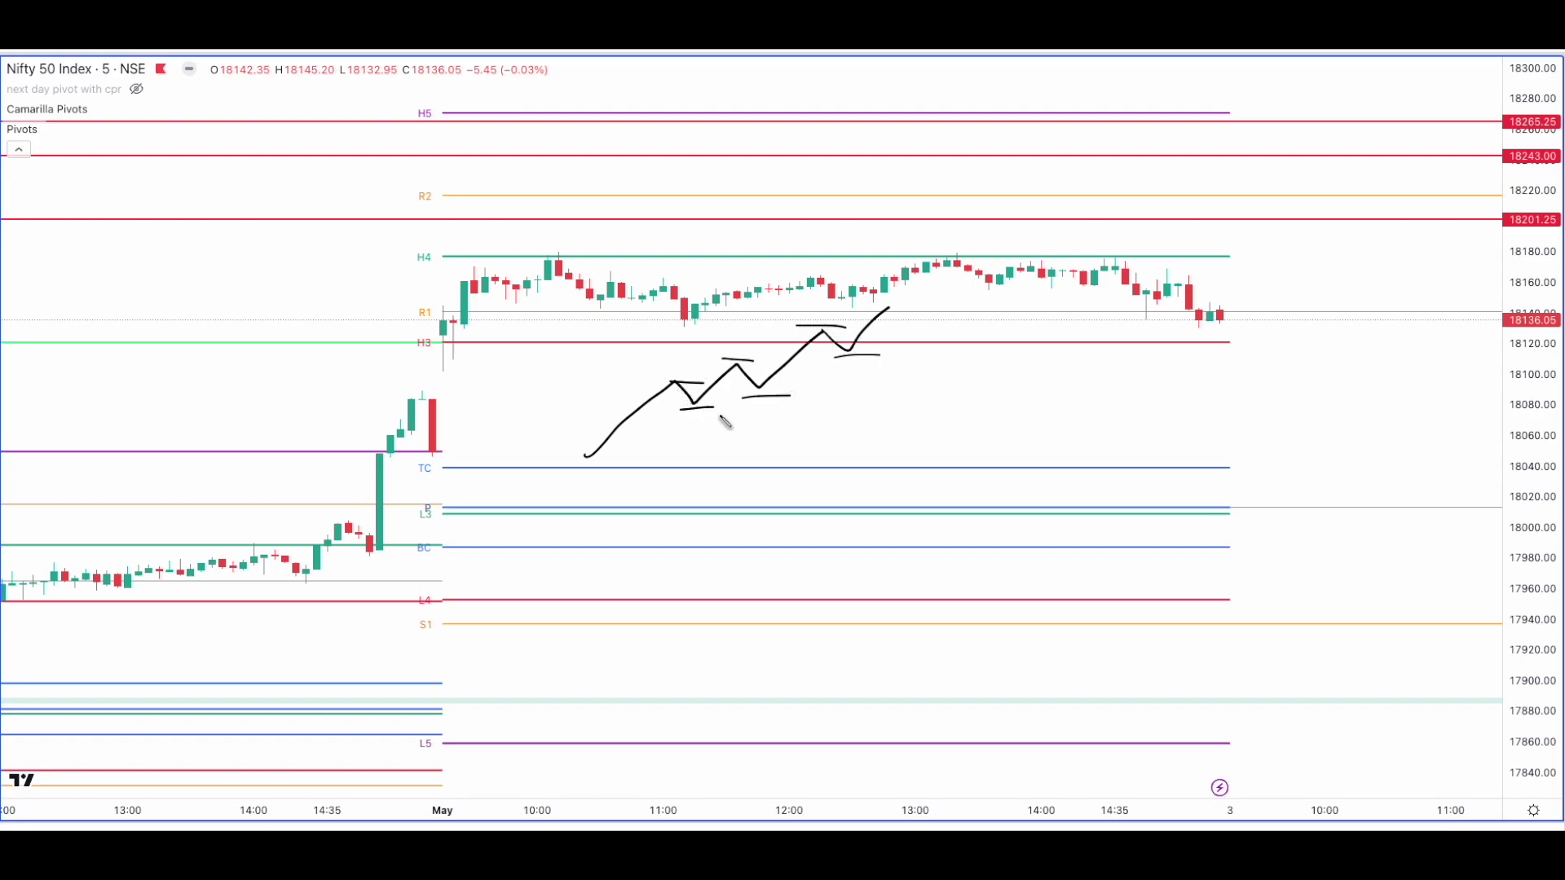
Draw upward arrows under the zigzag's three pullback lows and handwrite "65 – 75%" beside it.
mouse_move(700, 451)
mouse_down()
mouse_move(698, 416)
mouse_move(781, 414)
mouse_up()
mouse_move(854, 367)
mouse_down()
mouse_move(854, 428)
mouse_move(875, 380)
mouse_up()
mouse_move(980, 392)
mouse_down()
mouse_move(951, 407)
mouse_move(988, 418)
mouse_move(1035, 393)
mouse_up()
drag(1031, 400, 1155, 430)
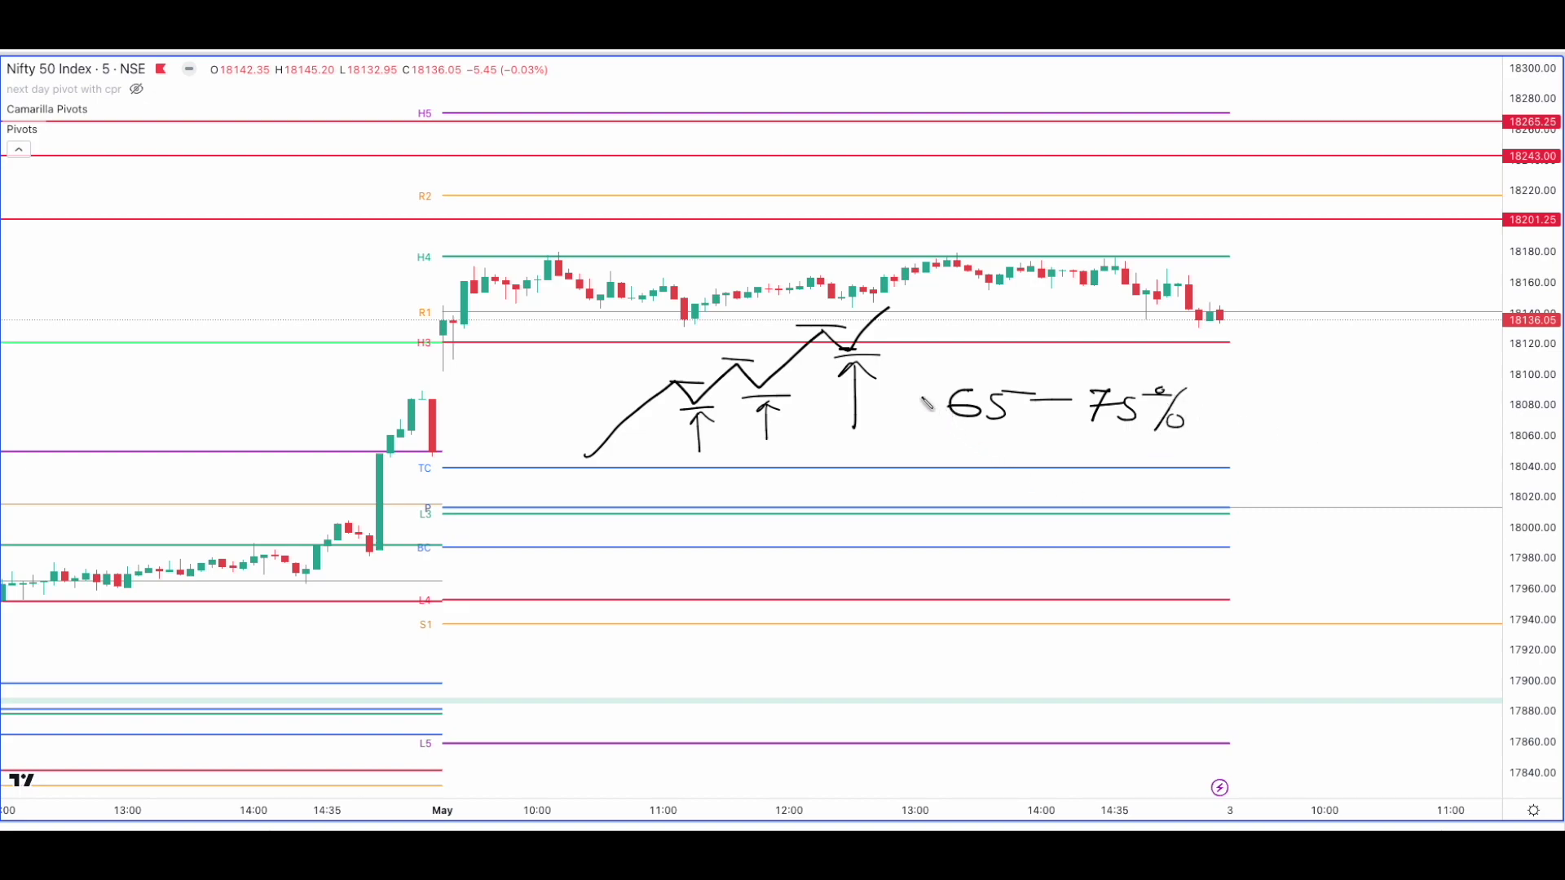
Draw a wavy line along the P and L3 levels, circle their labels, and clear all annotations.
drag(491, 526, 1221, 519)
drag(432, 501, 442, 487)
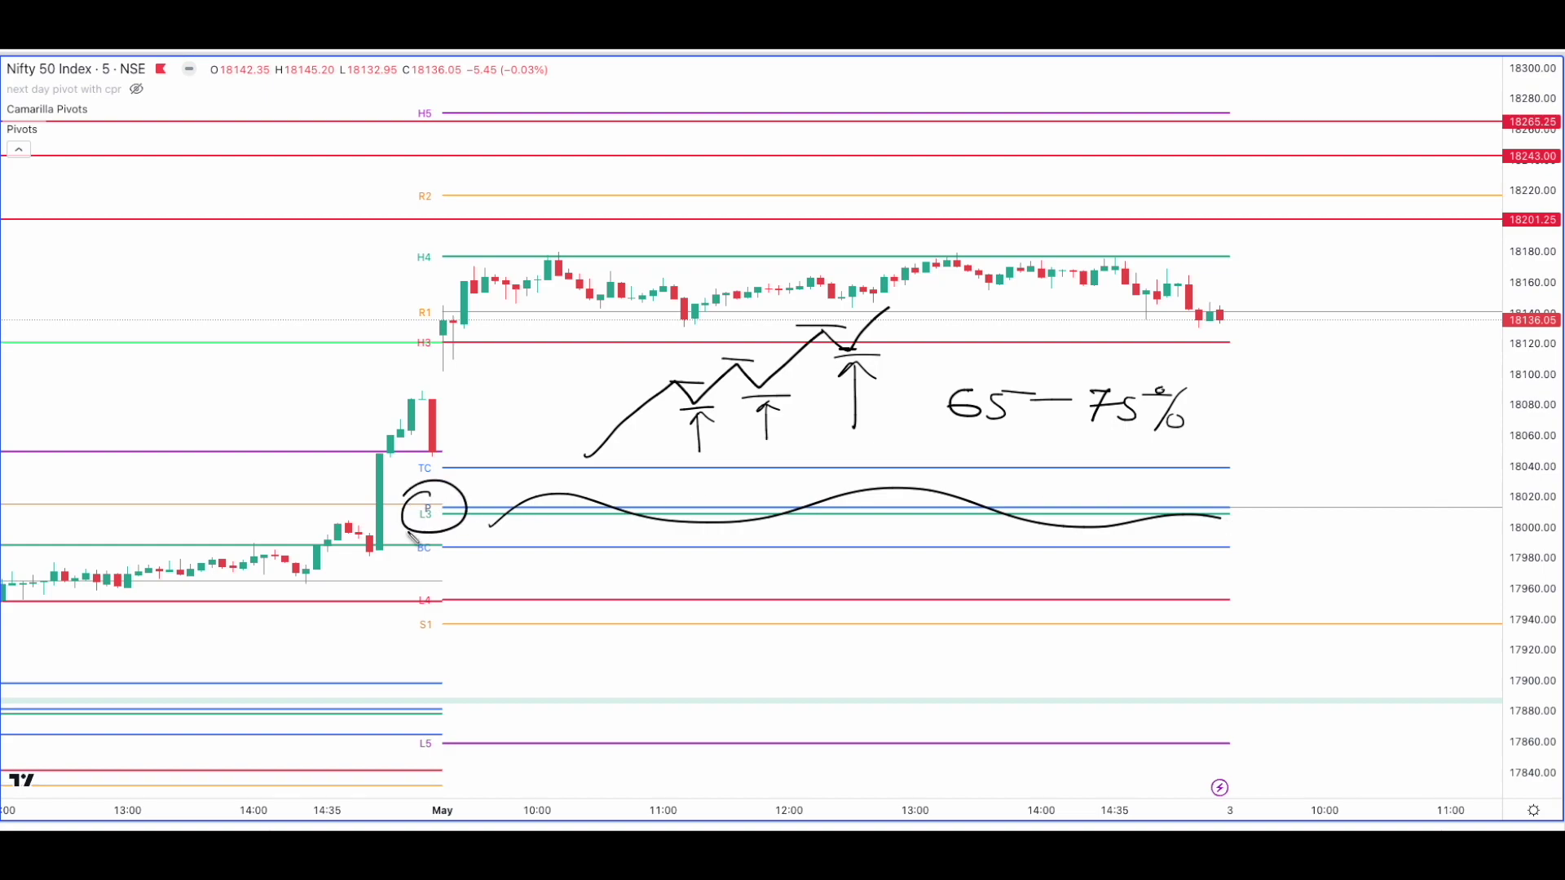
drag(440, 610, 457, 657)
key(e)
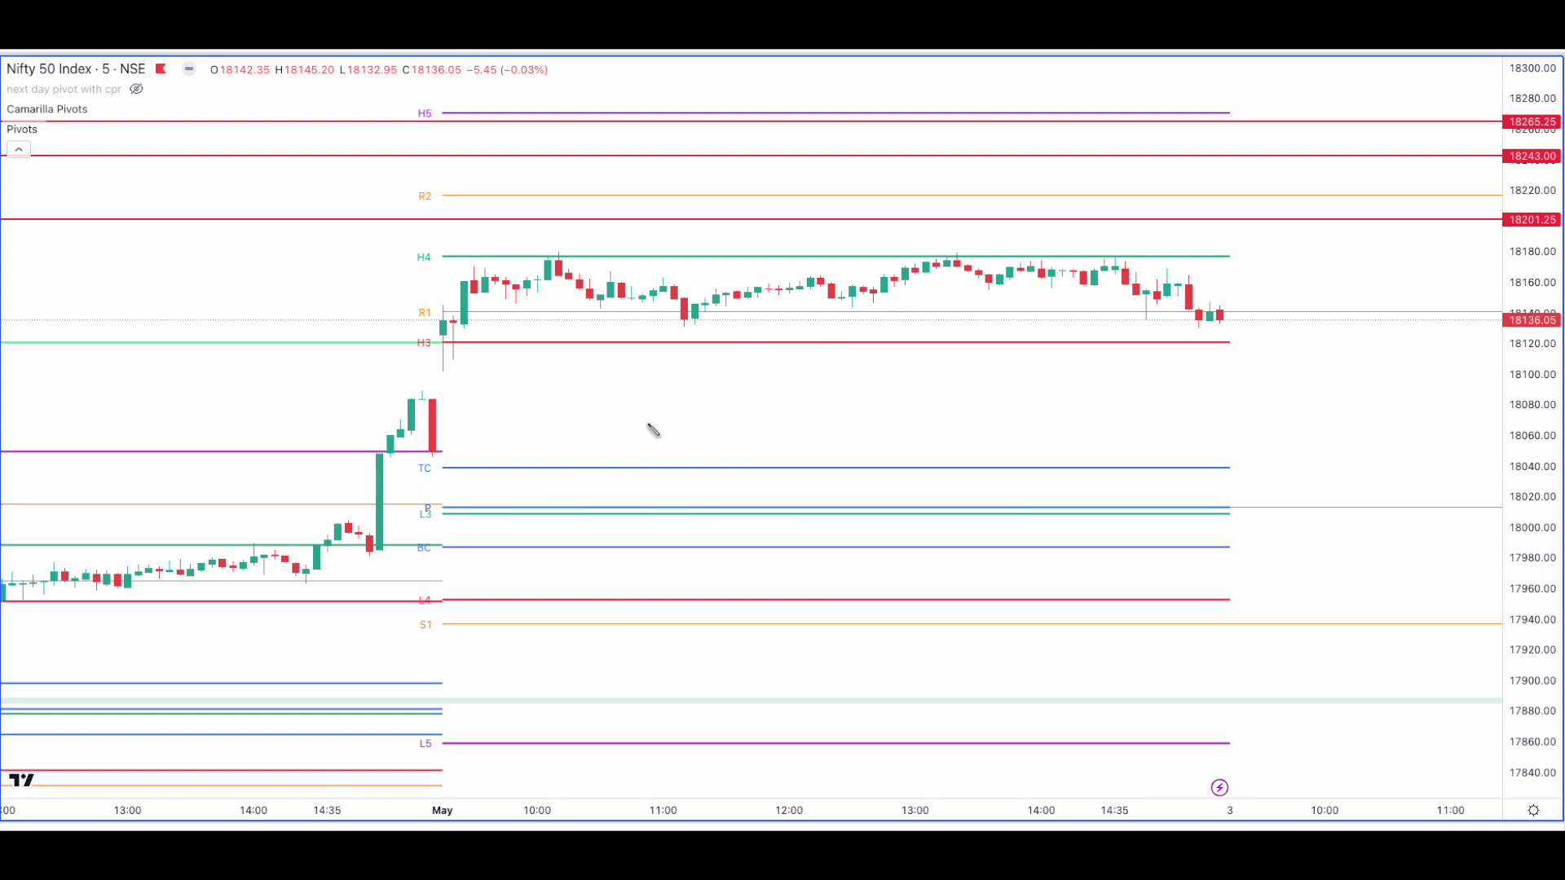
Handwrite the underlined word "Simple" below the May candles, and clear it.
mouse_move(652, 377)
mouse_down()
mouse_move(662, 408)
mouse_move(644, 421)
mouse_up()
mouse_move(673, 392)
mouse_down()
mouse_move(678, 419)
mouse_move(709, 412)
mouse_move(736, 420)
mouse_move(732, 436)
mouse_up()
drag(732, 401, 759, 412)
mouse_move(782, 401)
mouse_down()
mouse_move(803, 391)
mouse_move(823, 412)
mouse_up()
drag(639, 435, 846, 432)
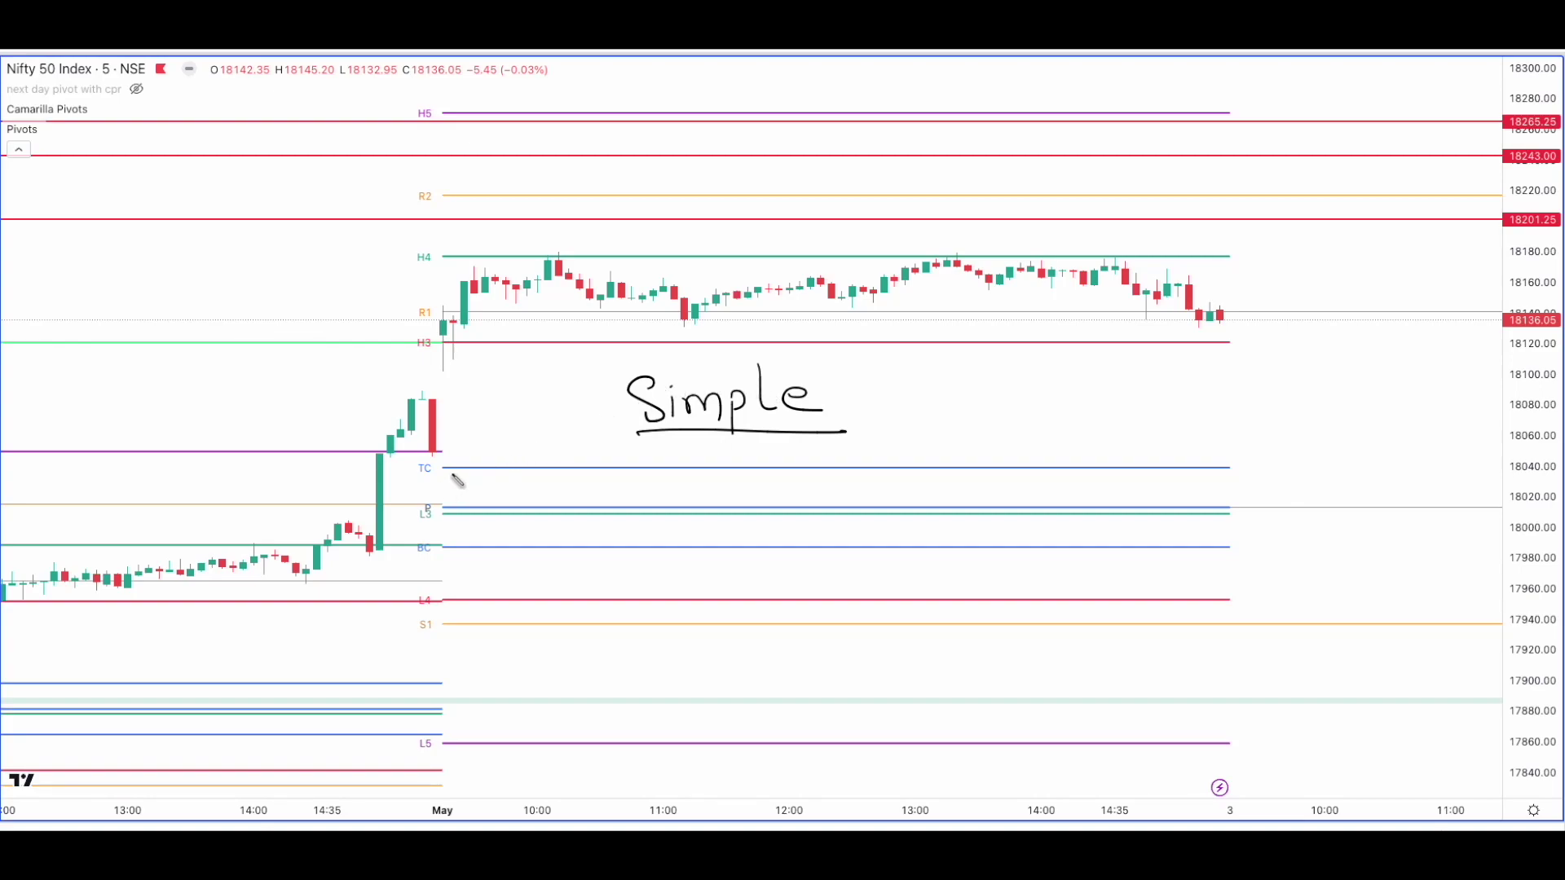
key(e)
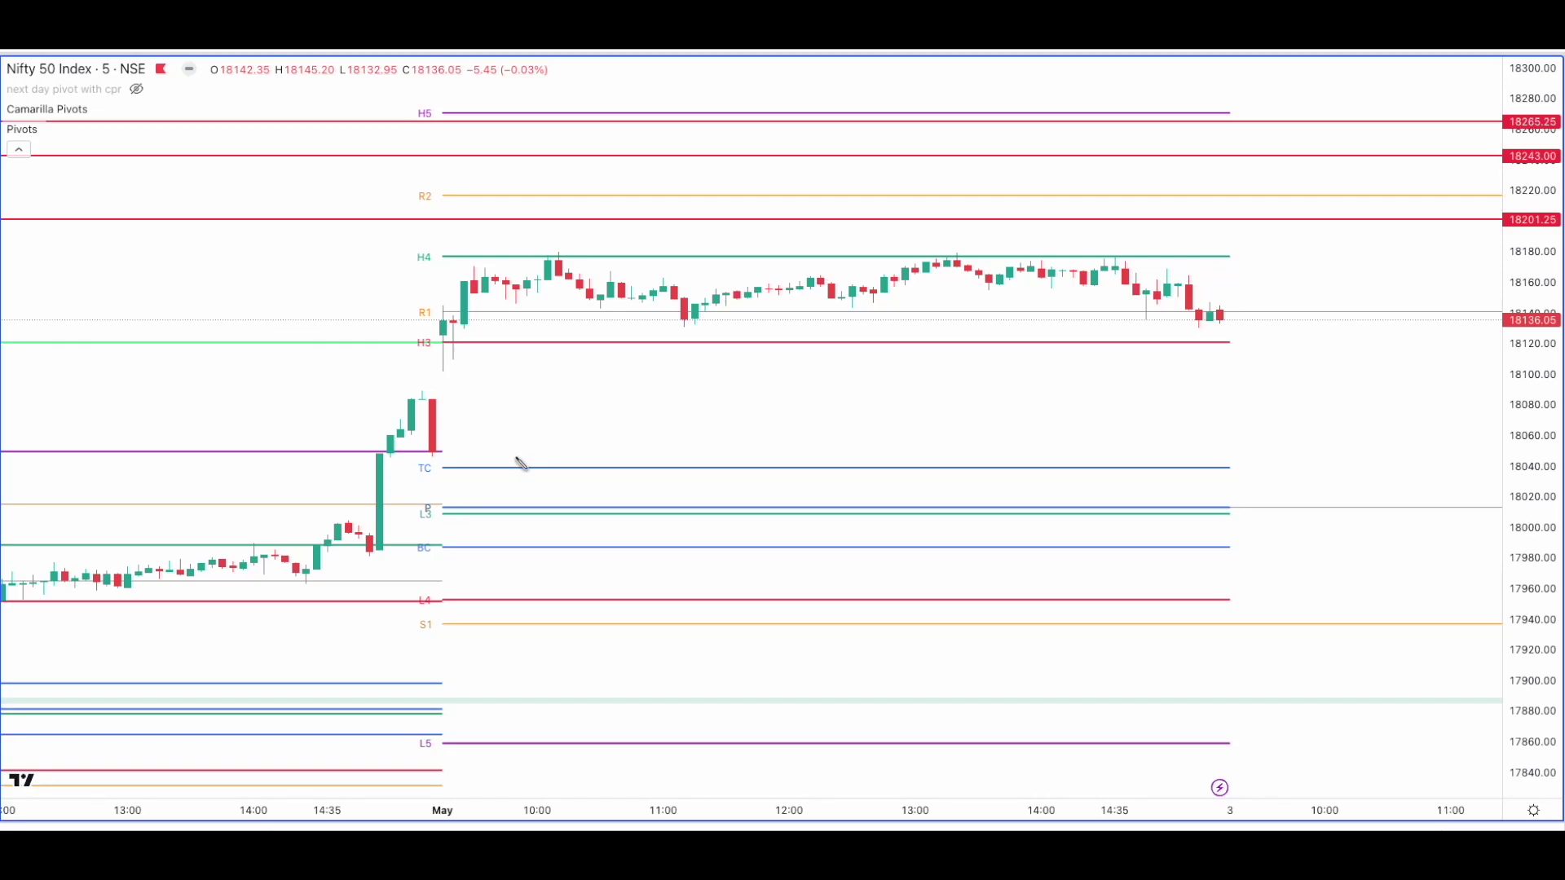
Draw a rectangle around the May range from TC to BC and handwrite "CPR" inside it.
mouse_move(440, 467)
mouse_down()
mouse_move(1100, 563)
mouse_move(1261, 552)
mouse_move(1236, 553)
mouse_up()
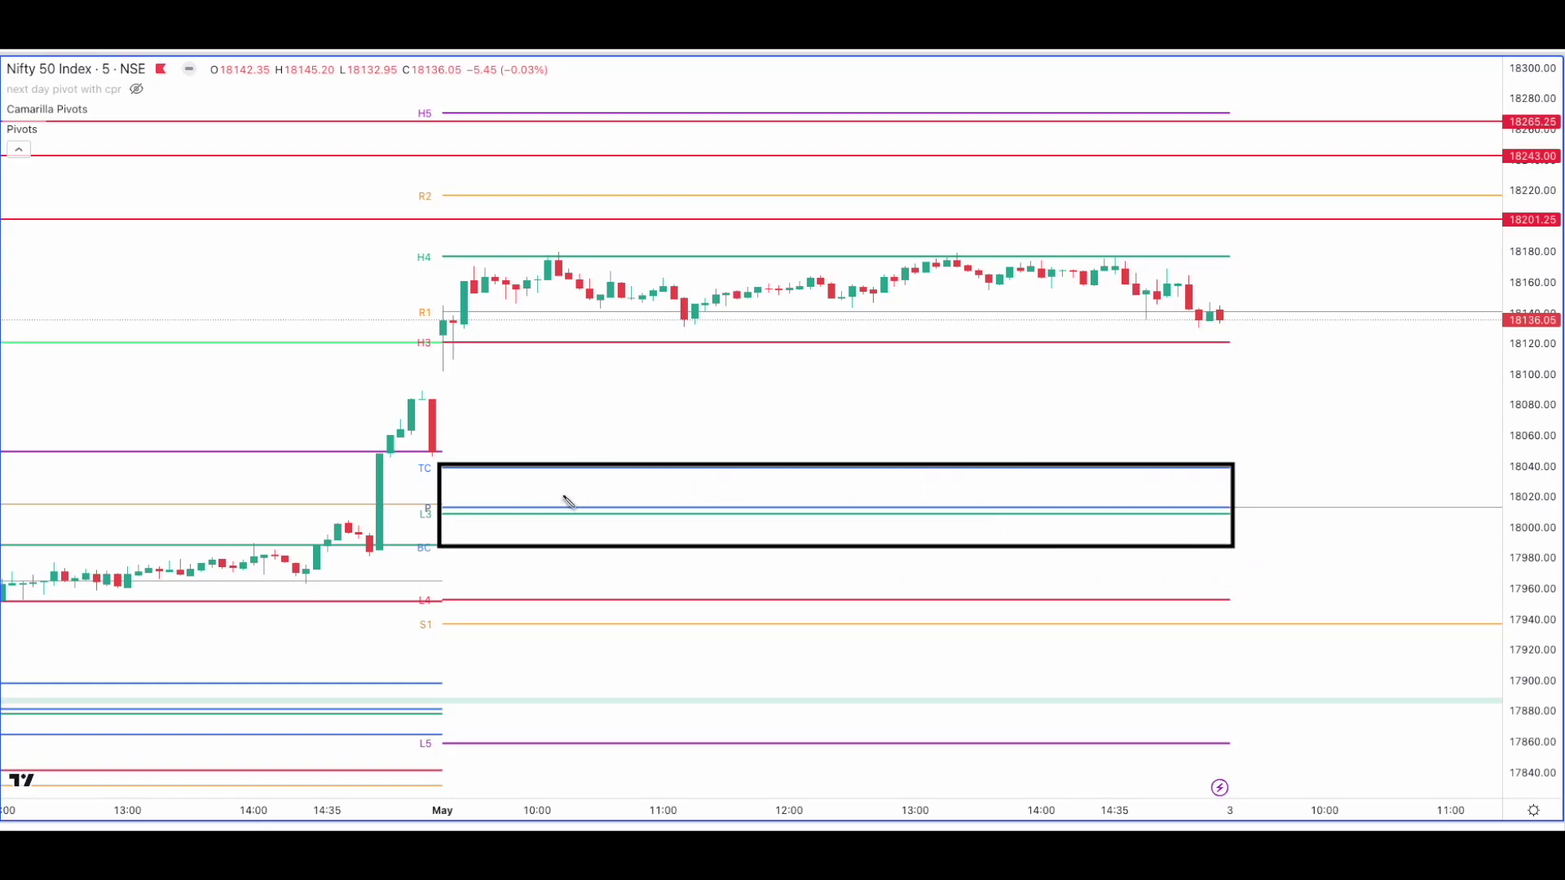
drag(687, 490, 744, 530)
mouse_move(745, 487)
mouse_down()
mouse_move(747, 510)
mouse_move(787, 532)
mouse_up()
drag(788, 487, 834, 531)
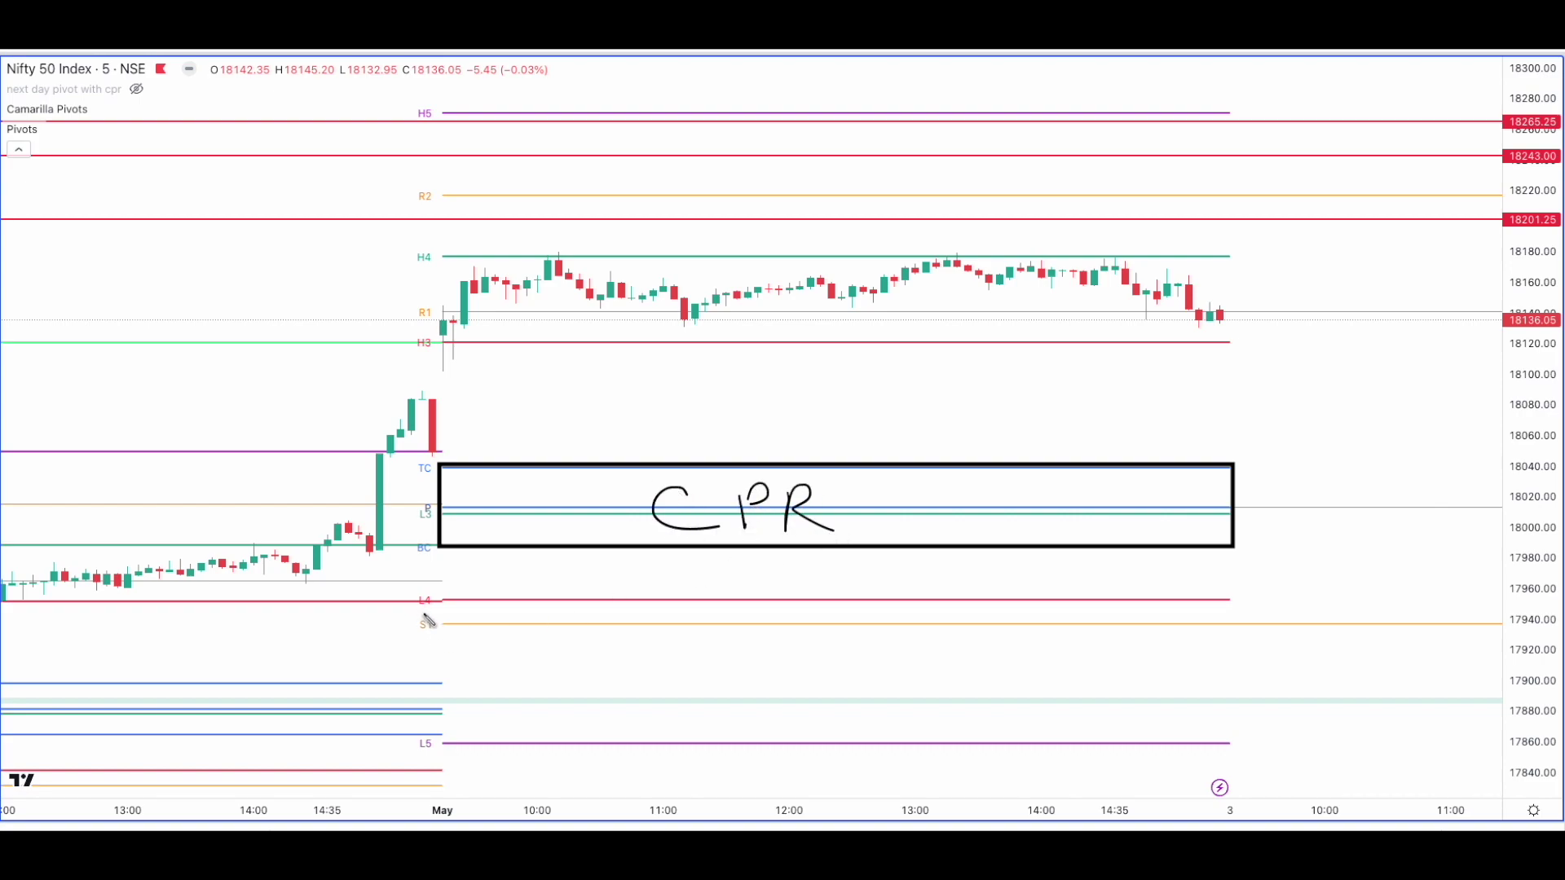
Circle the S1, L4, L3, H3 and H4 labels with arrows pointing at H4 and H3, and clear all annotations.
mouse_move(433, 619)
mouse_down()
mouse_move(447, 650)
mouse_move(432, 610)
mouse_move(408, 605)
mouse_move(439, 601)
mouse_up()
mouse_move(428, 507)
mouse_down()
mouse_move(407, 526)
mouse_move(440, 505)
mouse_up()
drag(440, 330, 447, 318)
mouse_move(428, 242)
mouse_down()
mouse_move(407, 281)
mouse_move(391, 263)
mouse_move(410, 263)
mouse_up()
drag(379, 252, 410, 263)
drag(410, 263, 383, 296)
drag(300, 356, 407, 349)
drag(407, 351, 378, 376)
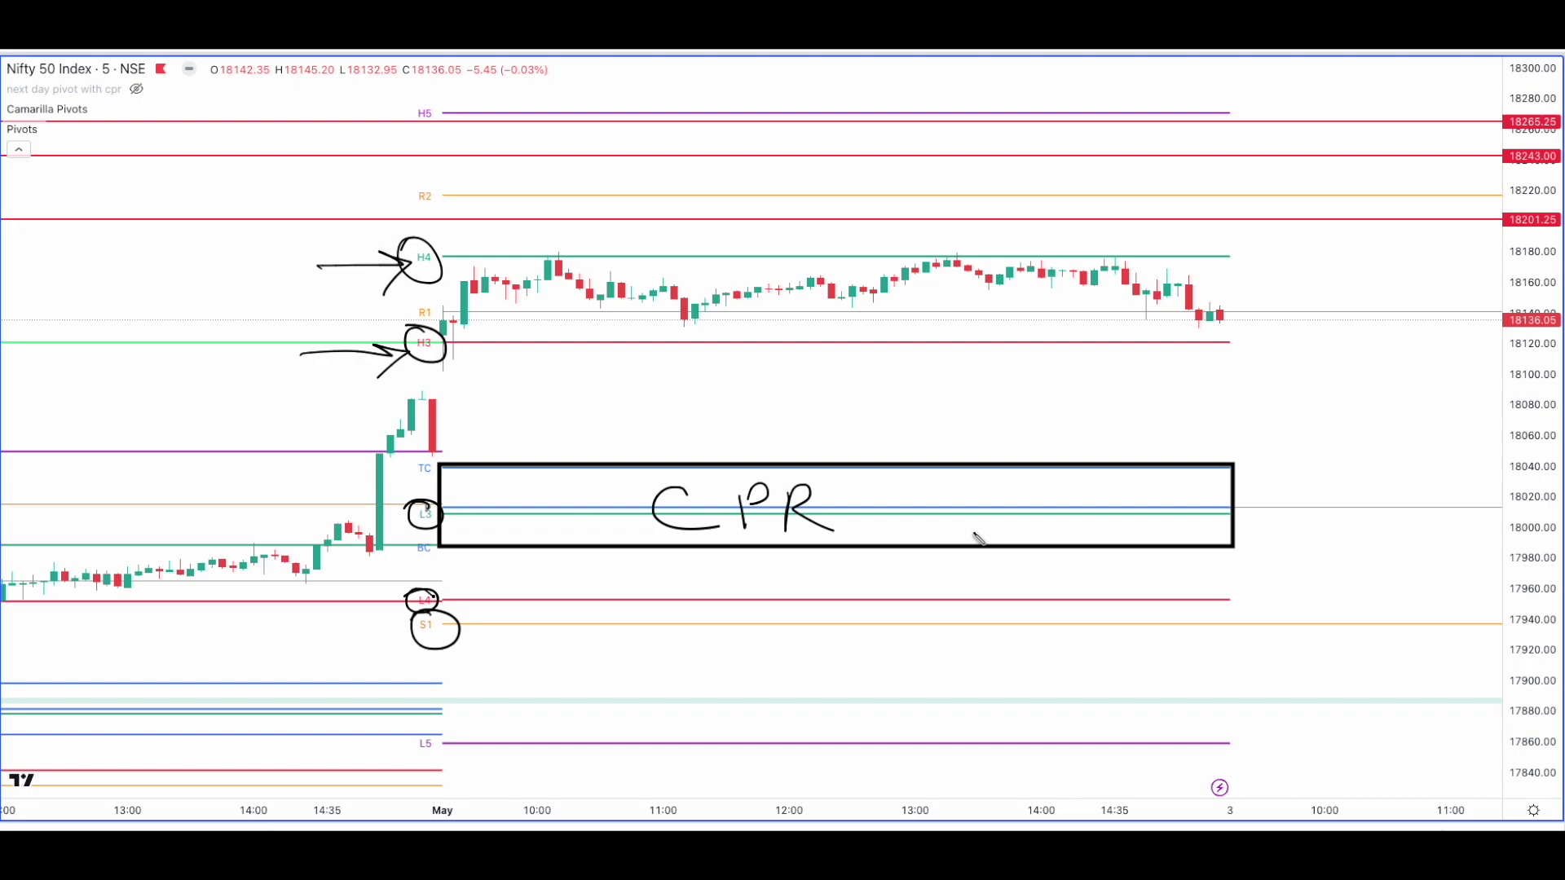
key(e)
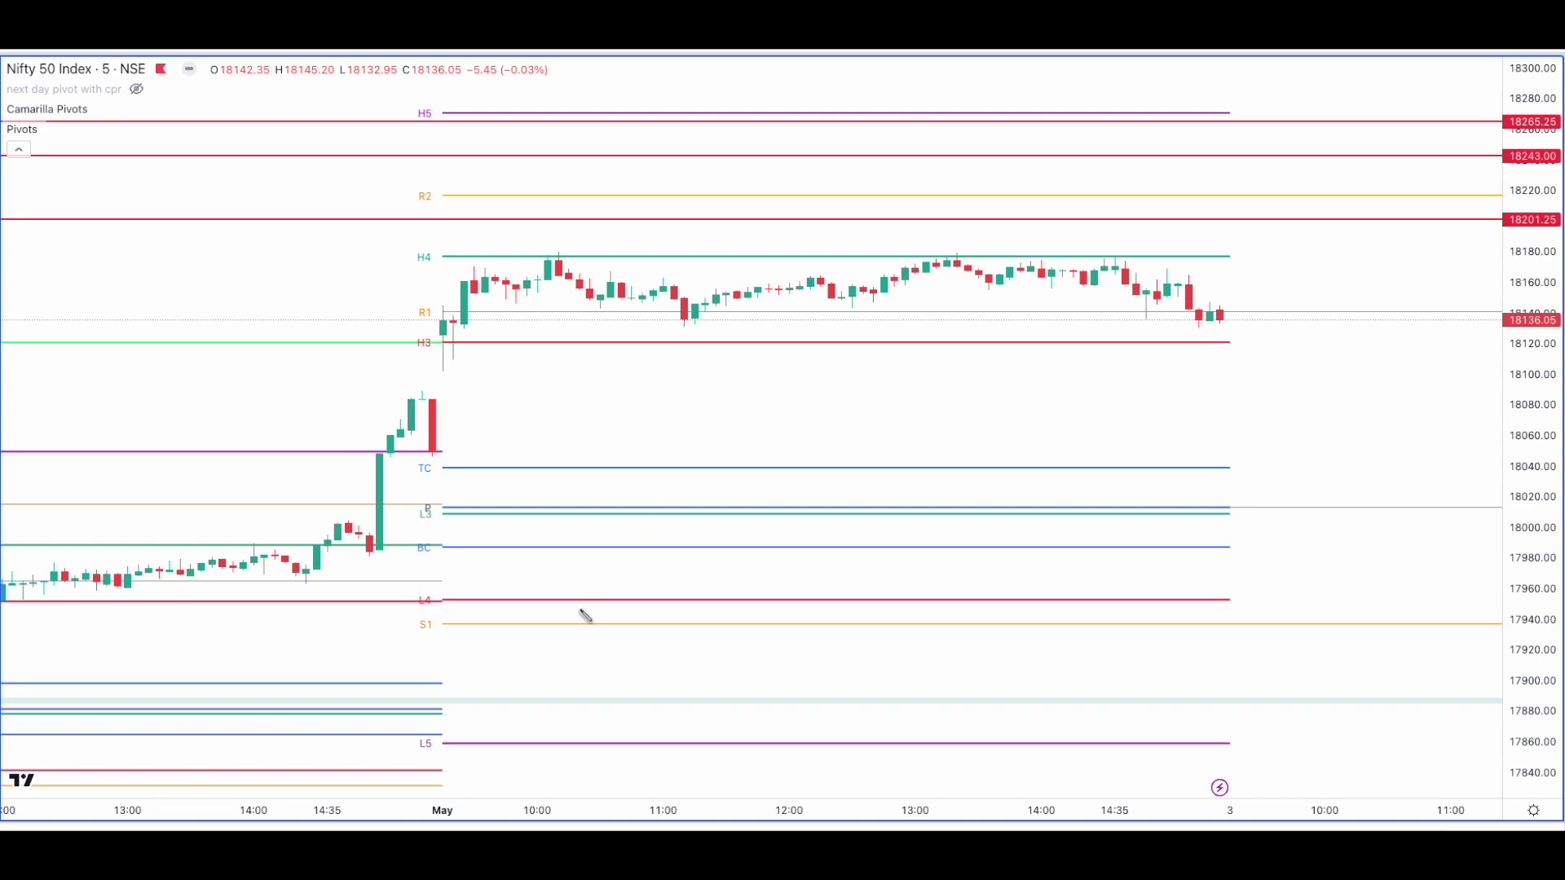
Draw a curved arrow from the previous session's central pivot levels up to the May BC line, and clear it.
mouse_move(442, 713)
mouse_down()
mouse_move(531, 622)
mouse_move(511, 564)
mouse_move(555, 568)
mouse_up()
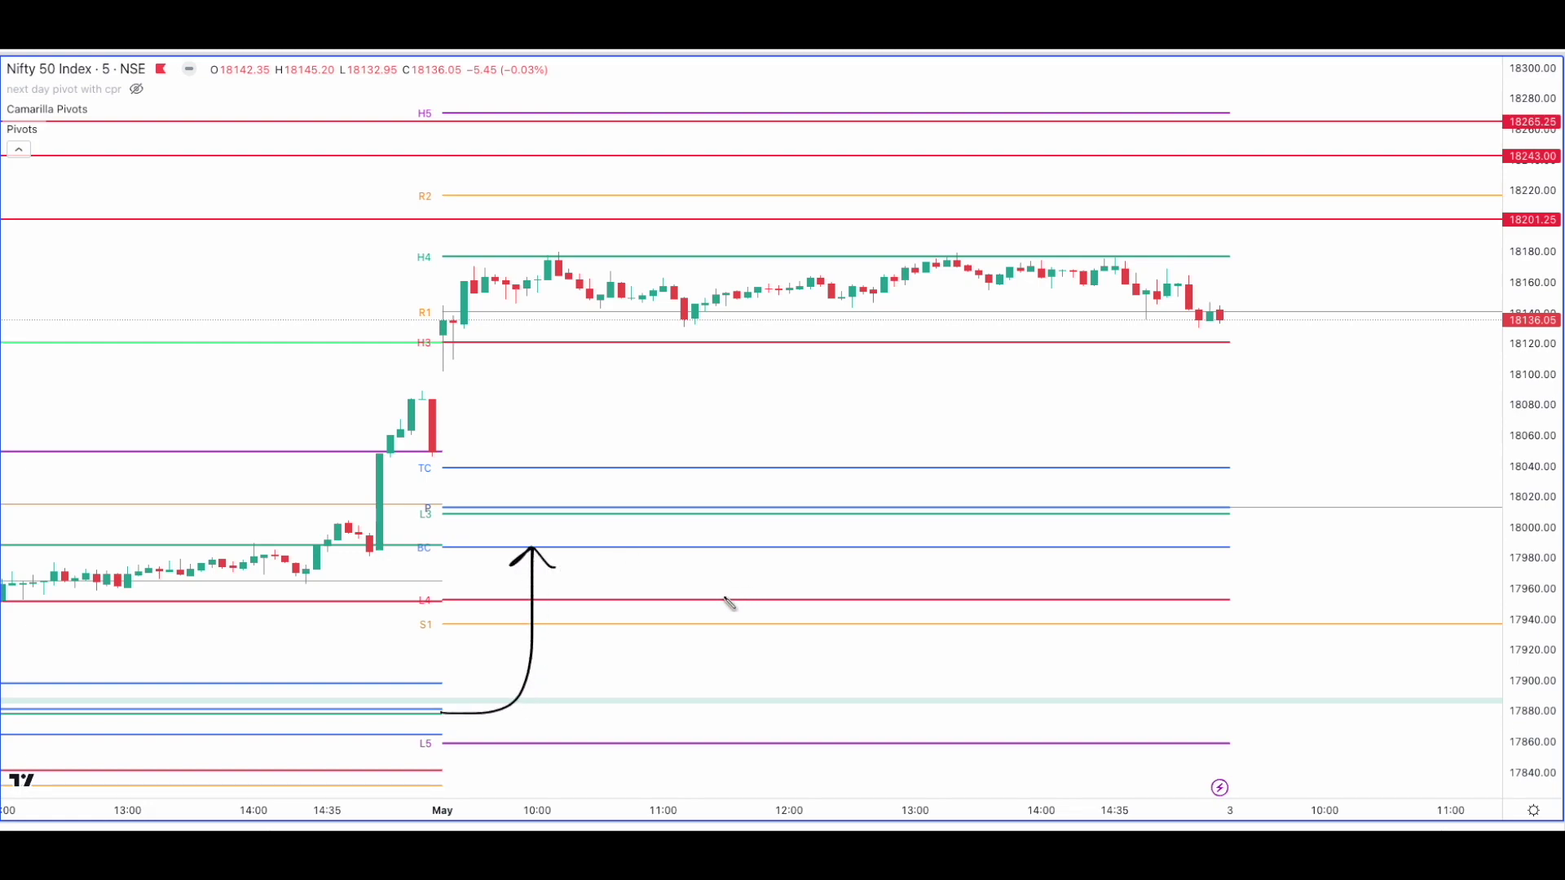
key(Escape)
Box the H3-to-L3 ranges of the 28 April and May sessions, link them with a rising curved arrow, and clear the drawings.
scroll(579, 619, down, 3)
drag(590, 650, 584, 605)
key(ctrl+shift+a)
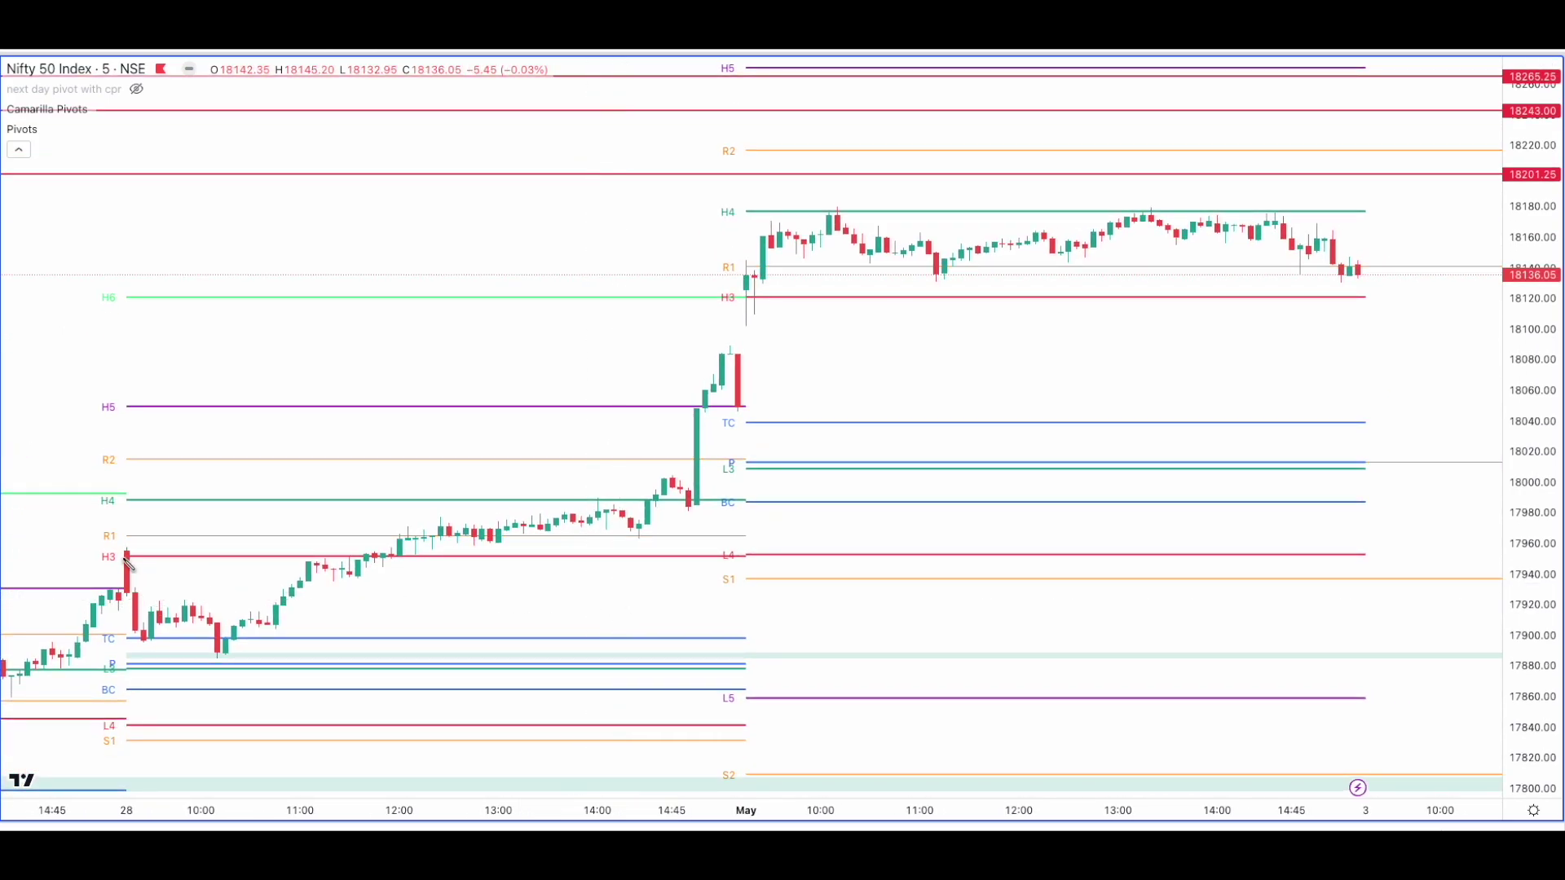
mouse_move(124, 556)
mouse_down()
mouse_move(147, 591)
mouse_move(499, 671)
mouse_move(747, 669)
mouse_up()
drag(747, 422, 1125, 529)
key(Delete)
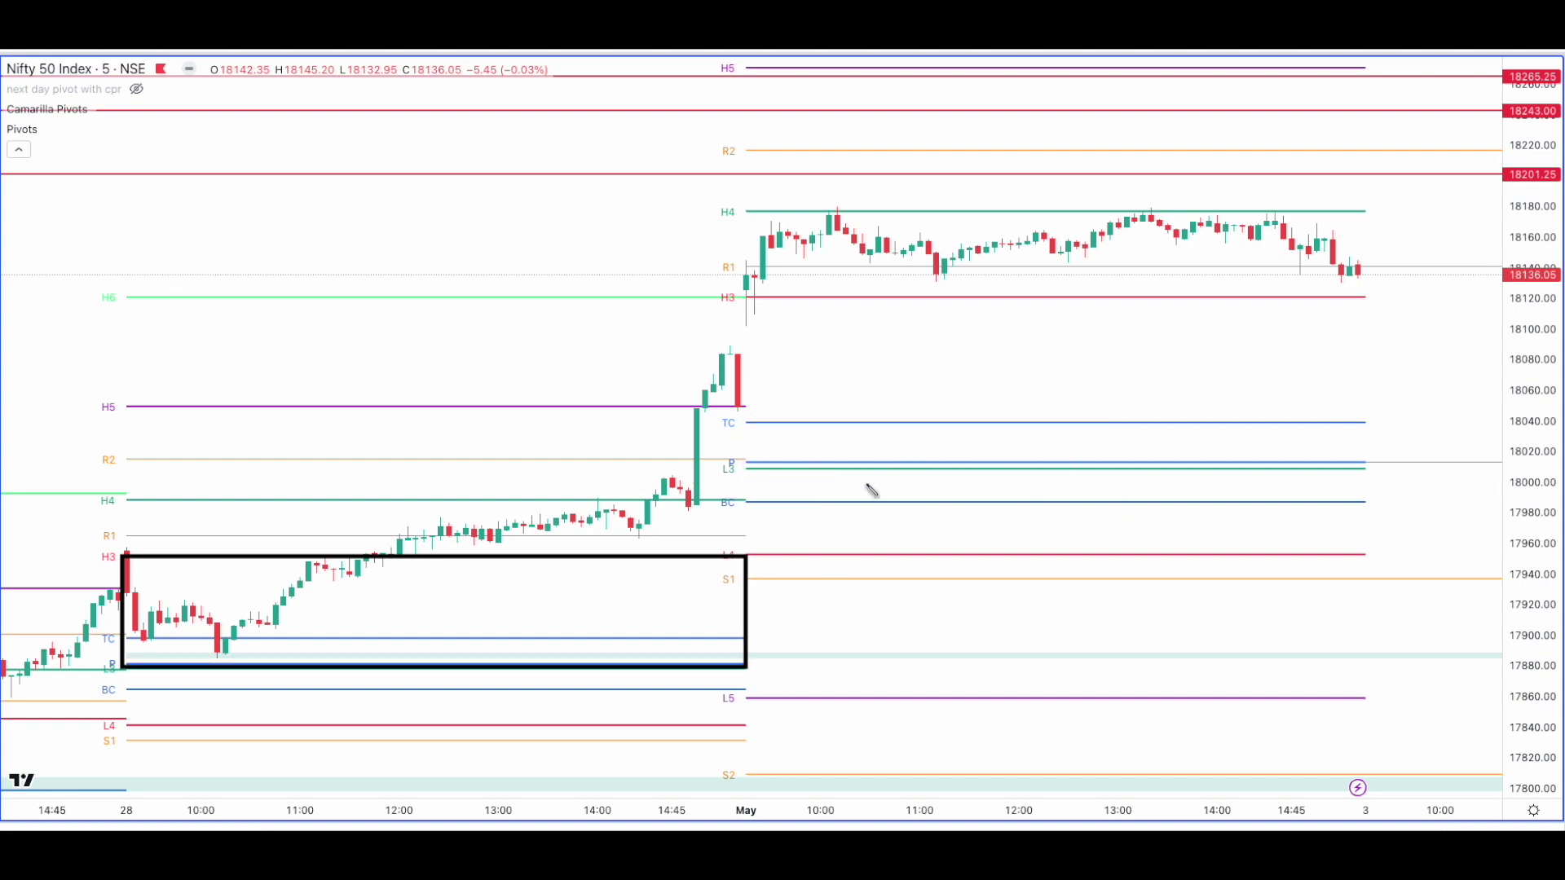
drag(744, 297, 1367, 469)
mouse_move(748, 621)
mouse_down()
mouse_move(809, 623)
mouse_move(884, 470)
mouse_move(902, 489)
mouse_up()
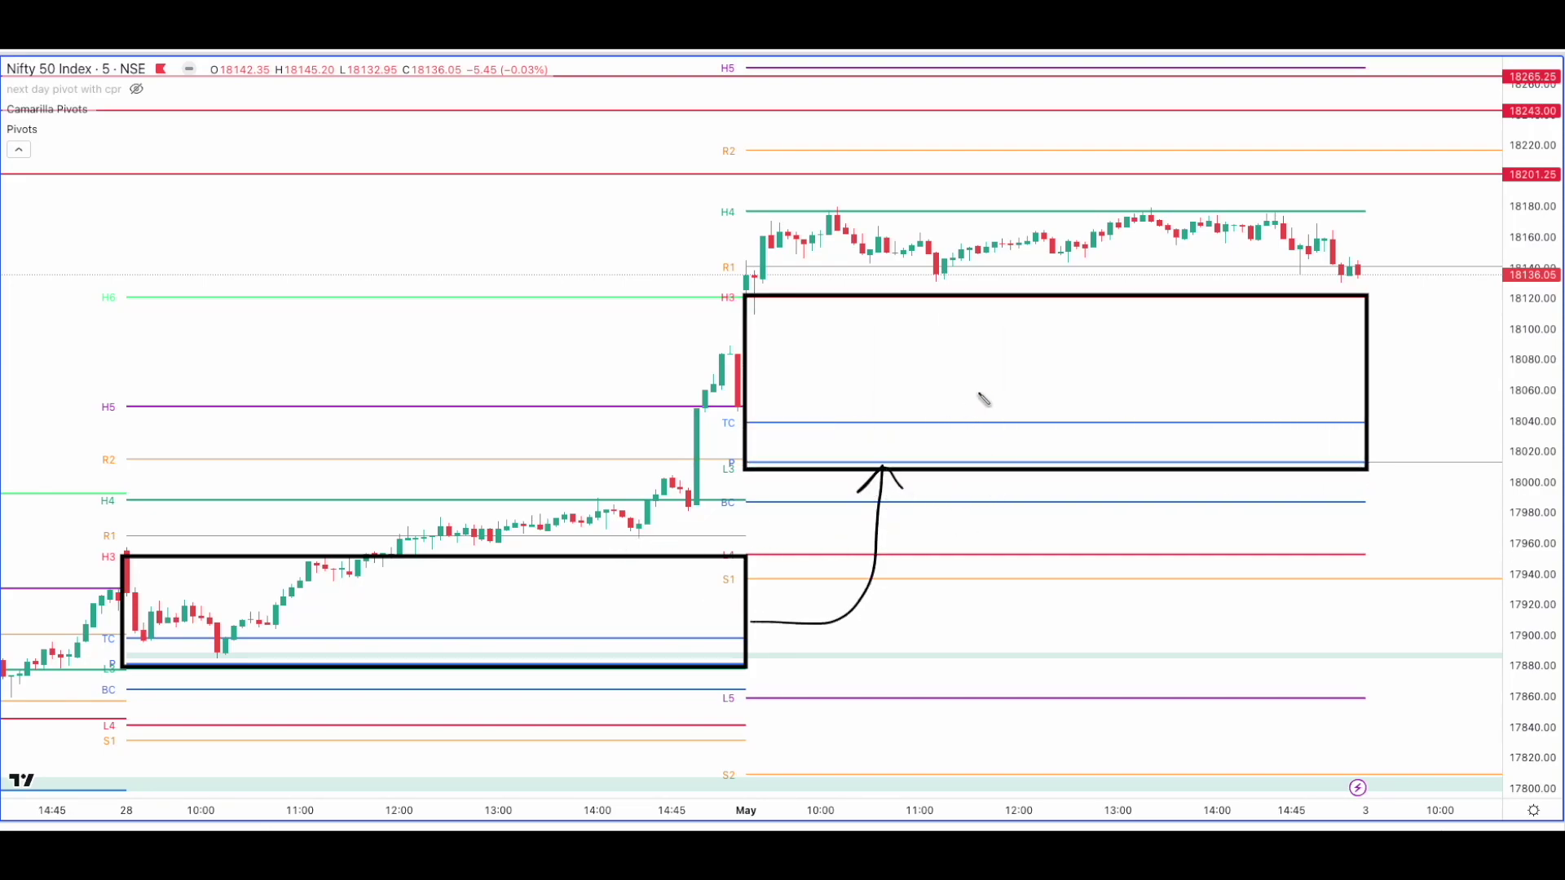
key(Delete)
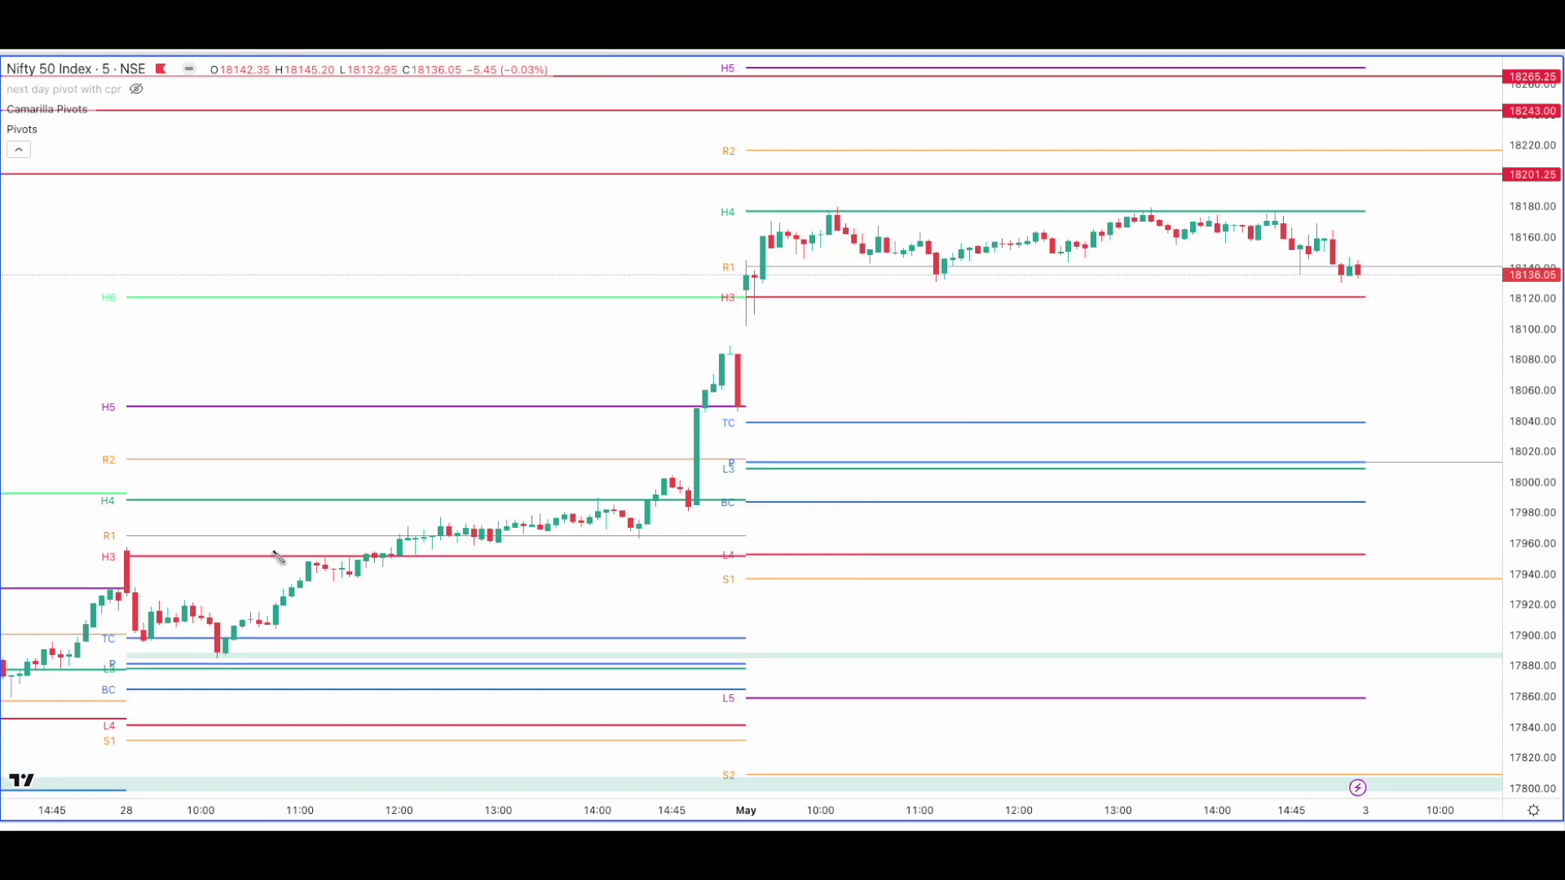
Box the TC-to-BC ranges of both sessions and draw an arrow from the circled 28 April closing candle down to that day's box.
drag(129, 638, 745, 690)
drag(747, 421, 1370, 508)
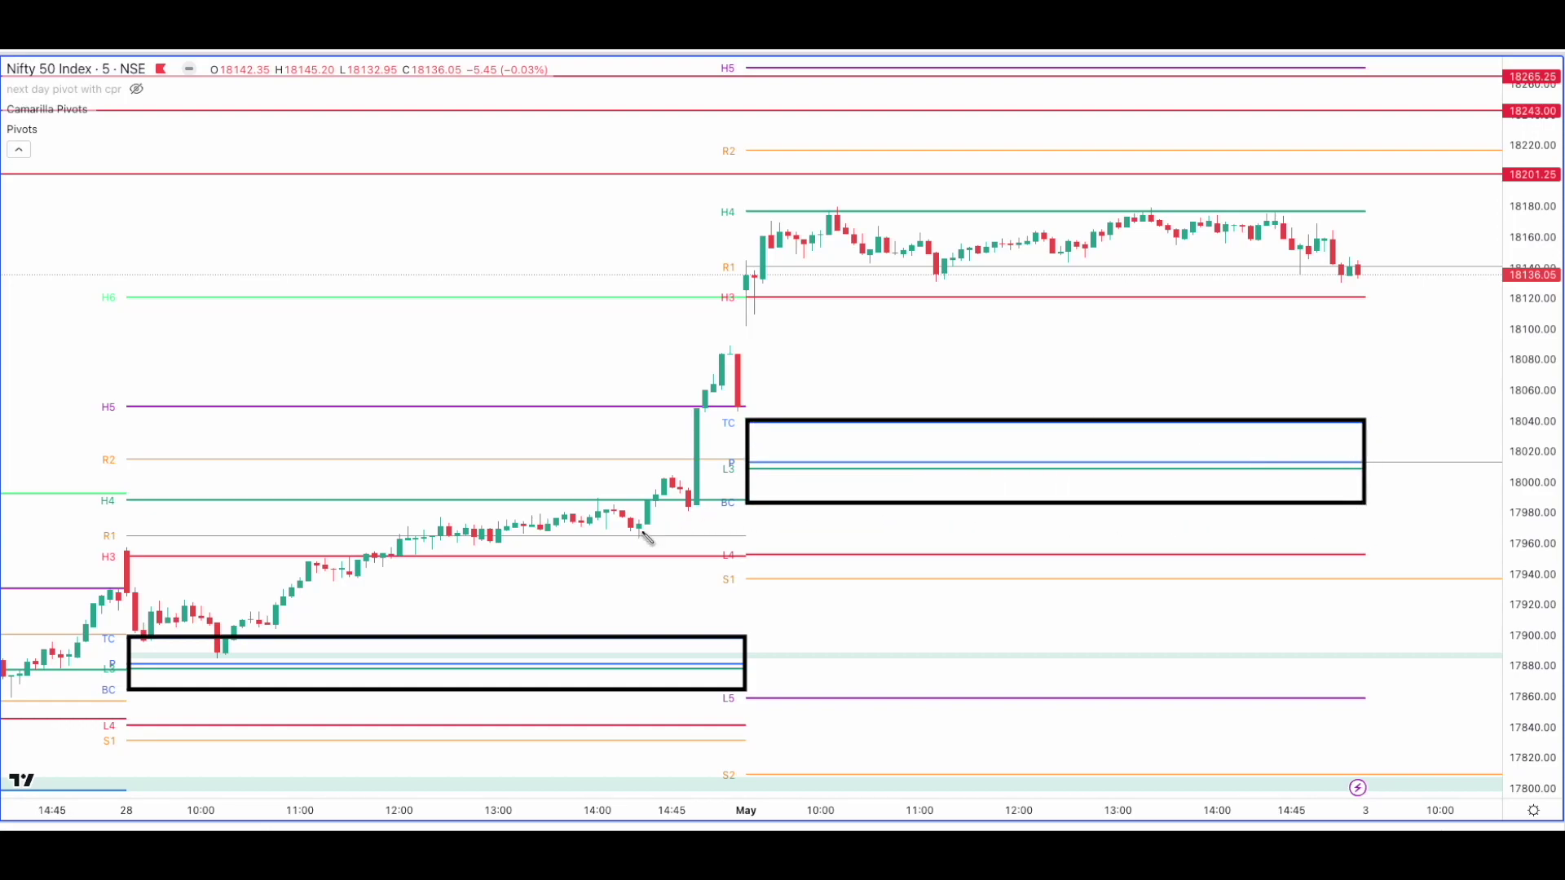
mouse_move(735, 399)
mouse_down()
mouse_move(732, 634)
mouse_move(744, 618)
mouse_up()
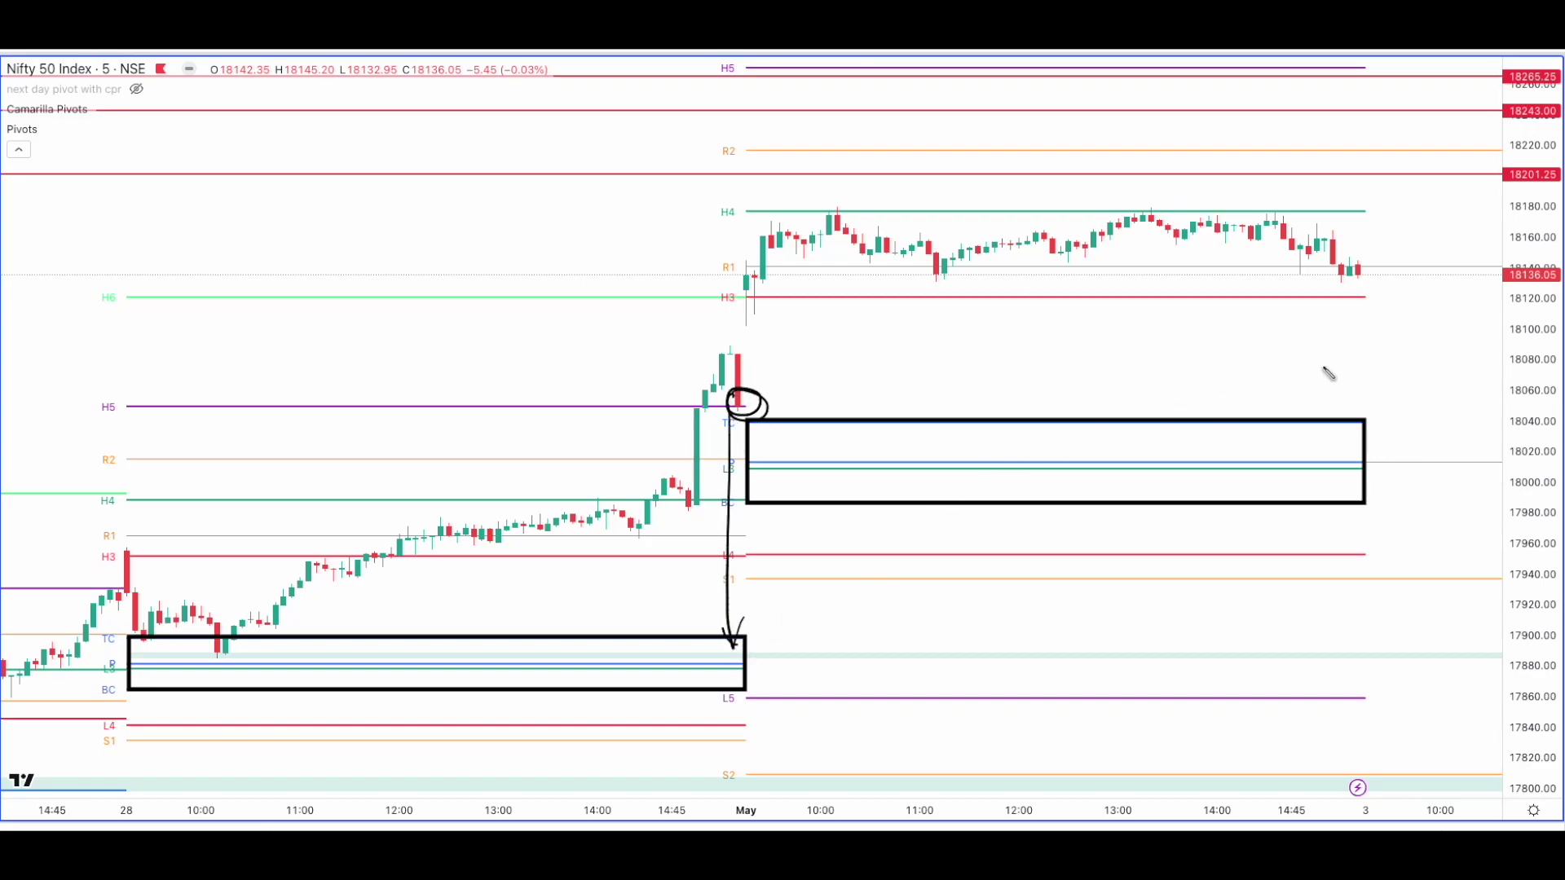
Point an arrow at the May opening candle, handwrite "Bullish" above a two-headed arrow, and clear all annotations.
mouse_move(697, 287)
mouse_down()
mouse_move(746, 289)
mouse_move(732, 303)
mouse_up()
mouse_move(829, 355)
mouse_down()
mouse_move(829, 391)
mouse_move(871, 390)
mouse_move(890, 361)
mouse_move(930, 399)
mouse_move(952, 375)
mouse_move(959, 395)
mouse_move(1004, 386)
mouse_up()
mouse_move(815, 396)
mouse_down()
mouse_move(1007, 397)
mouse_move(986, 414)
mouse_up()
mouse_move(827, 385)
mouse_down()
mouse_move(811, 395)
mouse_move(826, 414)
mouse_up()
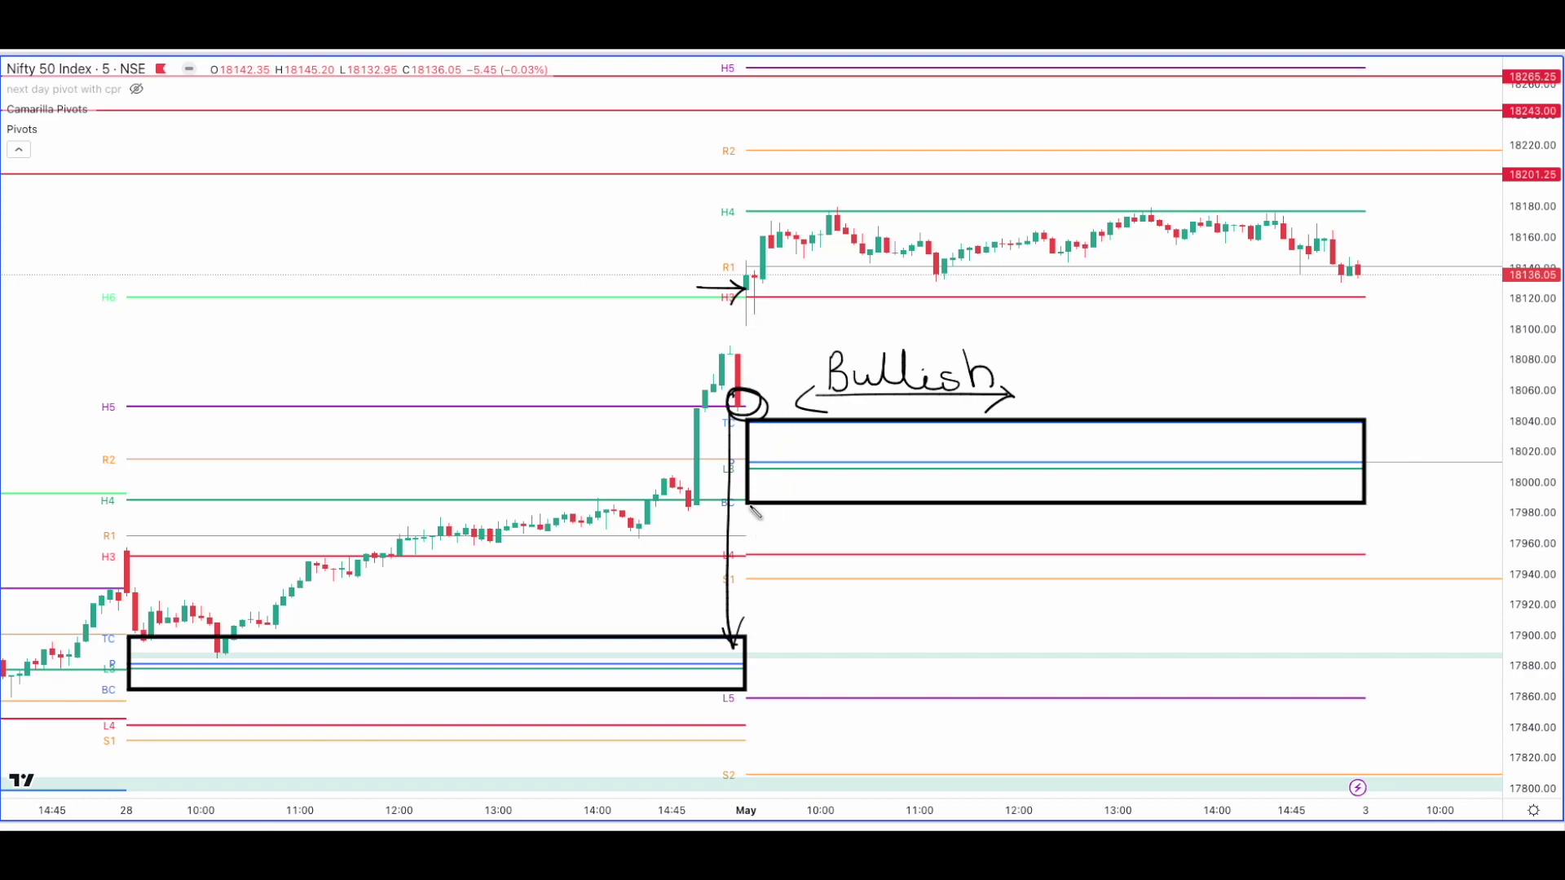
mouse_move(734, 461)
mouse_down()
mouse_move(738, 480)
mouse_move(737, 464)
mouse_up()
key(Delete)
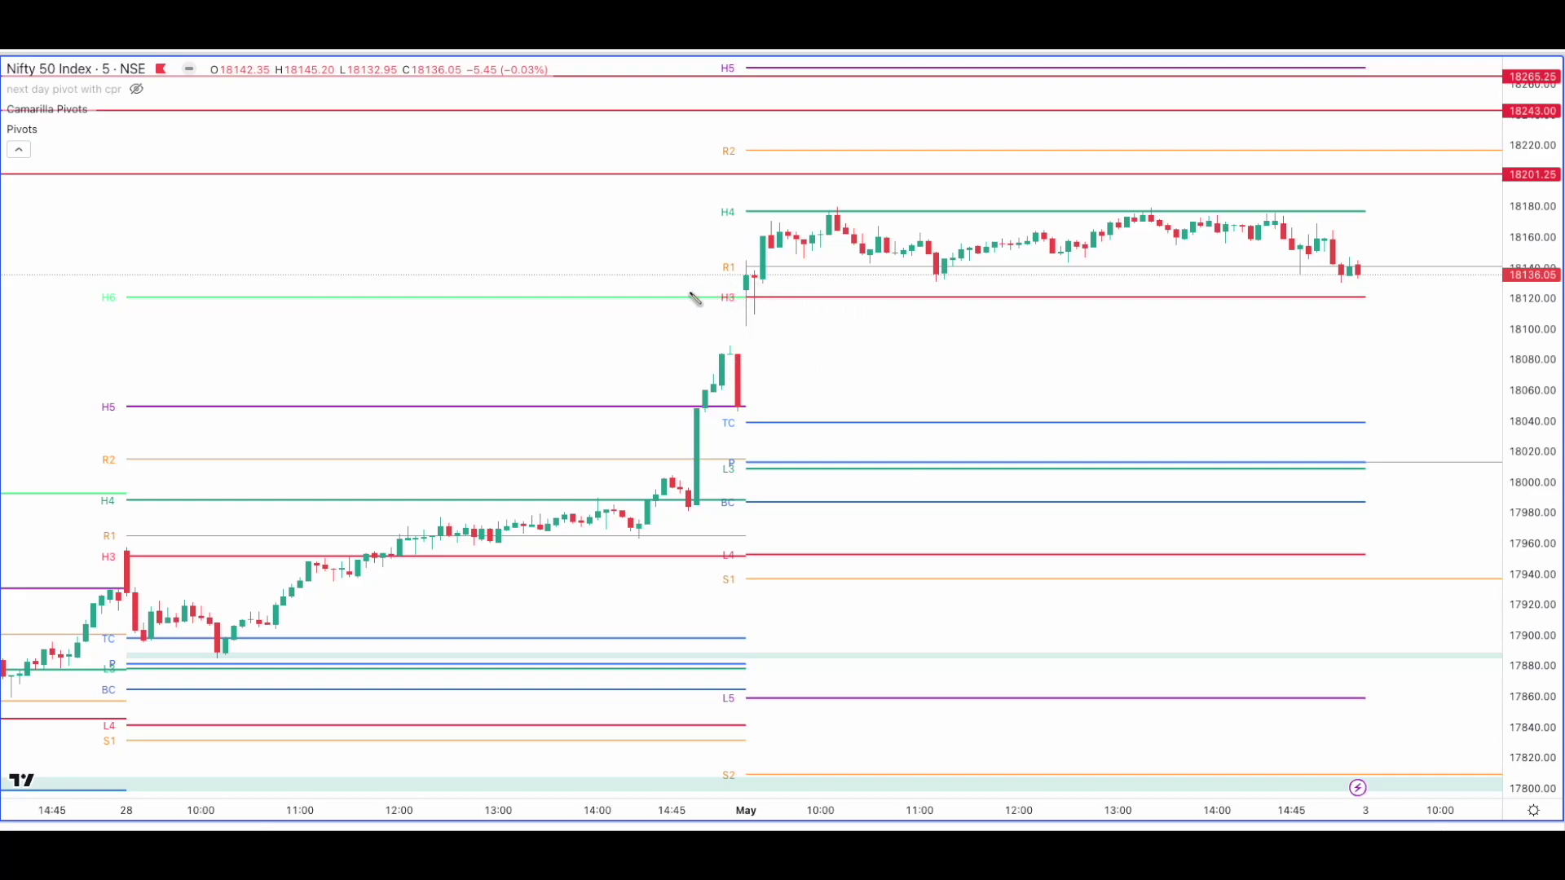
Mark the May session's opening candle near H3 with an arrow, and clear the marks.
drag(689, 291, 756, 287)
key(Delete)
mouse_move(729, 289)
mouse_down()
mouse_move(743, 314)
mouse_move(739, 292)
mouse_up()
key(e)
Box the May TC-to-BC range, trace the price swings between the circled H3 and H4 levels, and clear the annotations.
drag(748, 422, 1370, 503)
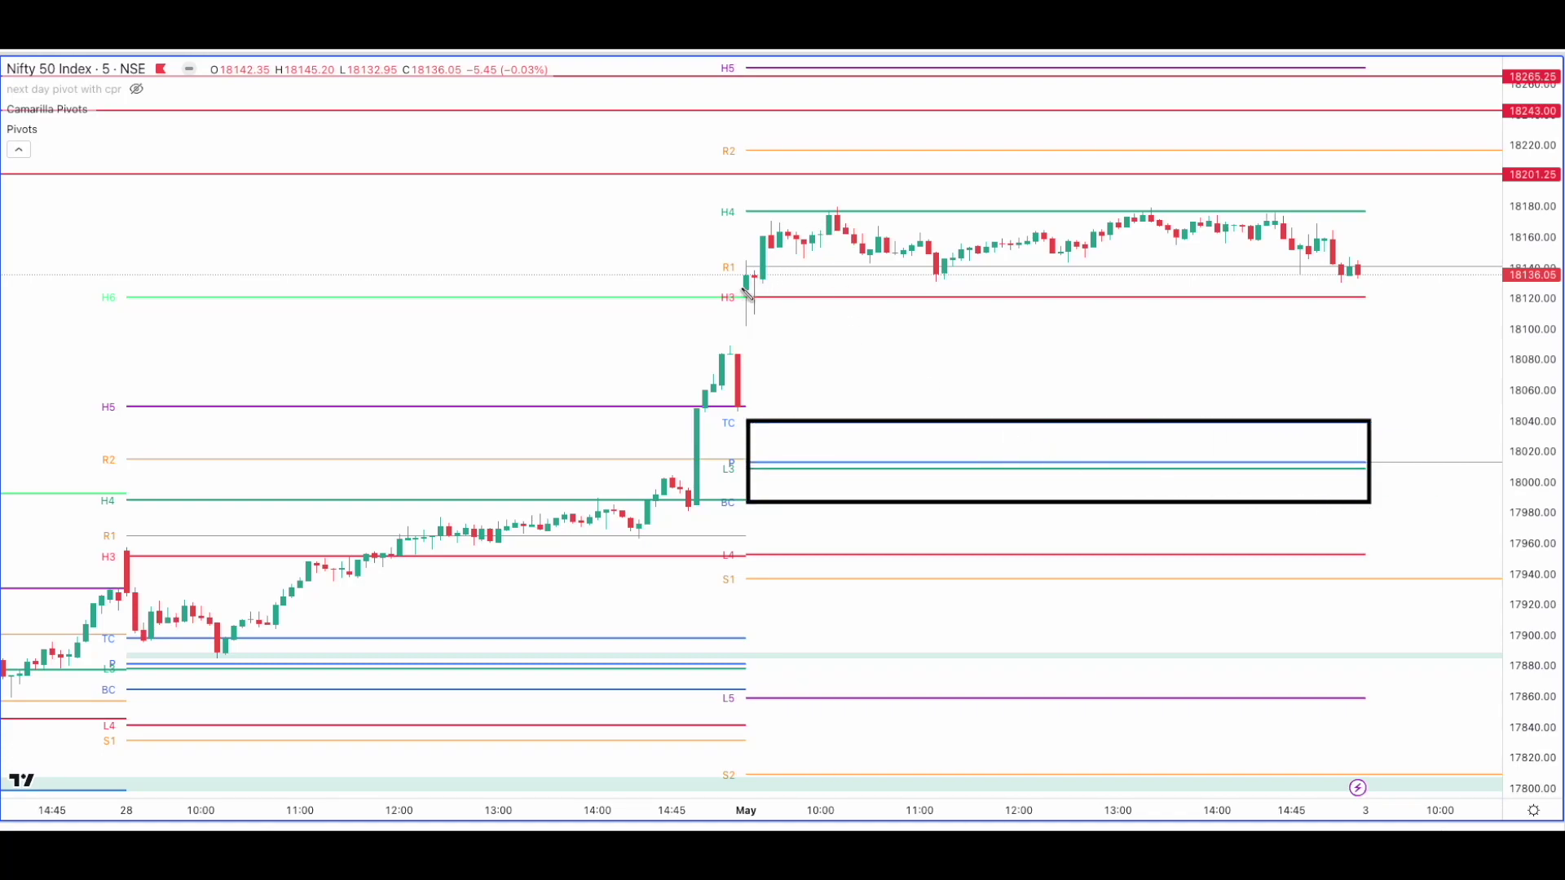
mouse_move(754, 202)
mouse_down()
mouse_move(718, 214)
mouse_move(748, 203)
mouse_up()
mouse_move(742, 282)
mouse_down()
mouse_move(717, 303)
mouse_move(748, 286)
mouse_up()
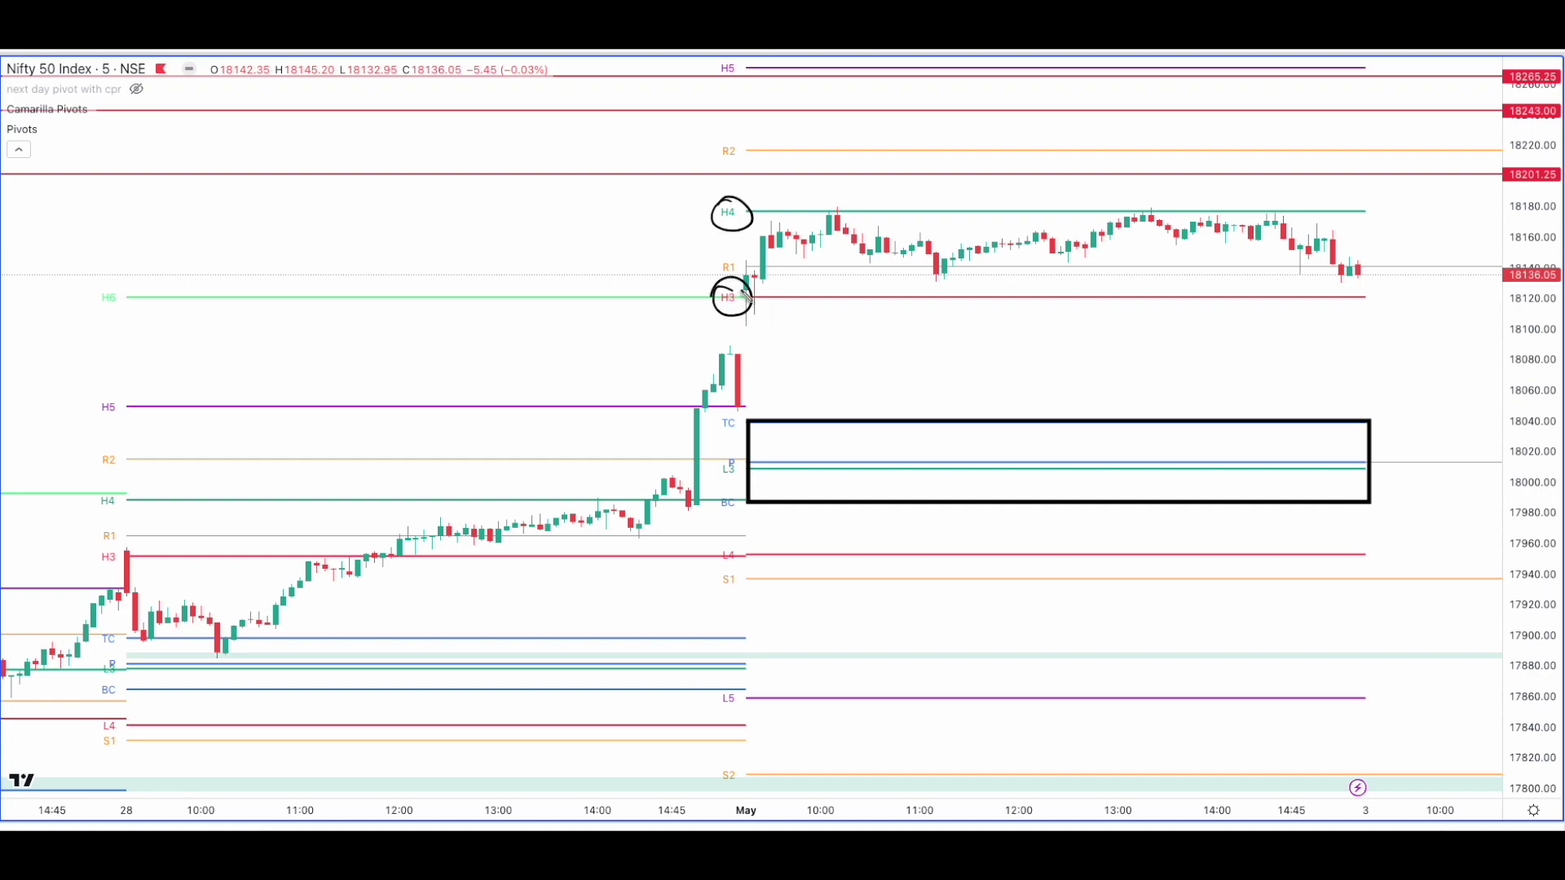
mouse_move(749, 303)
mouse_down()
mouse_move(832, 221)
mouse_move(865, 249)
mouse_move(1086, 263)
mouse_move(1225, 234)
mouse_move(1352, 277)
mouse_up()
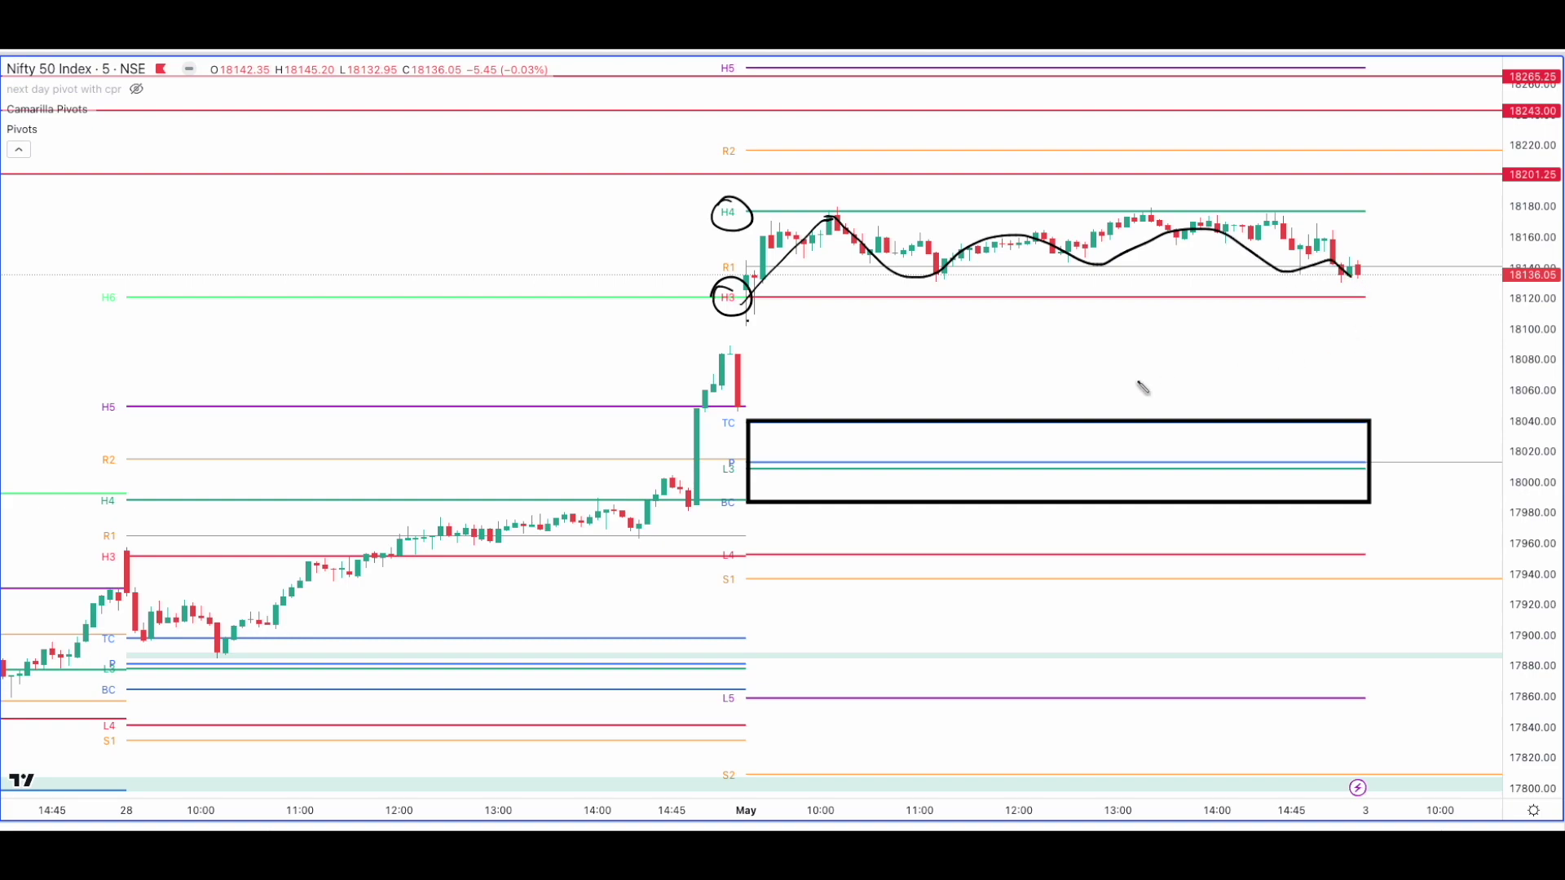
key(e)
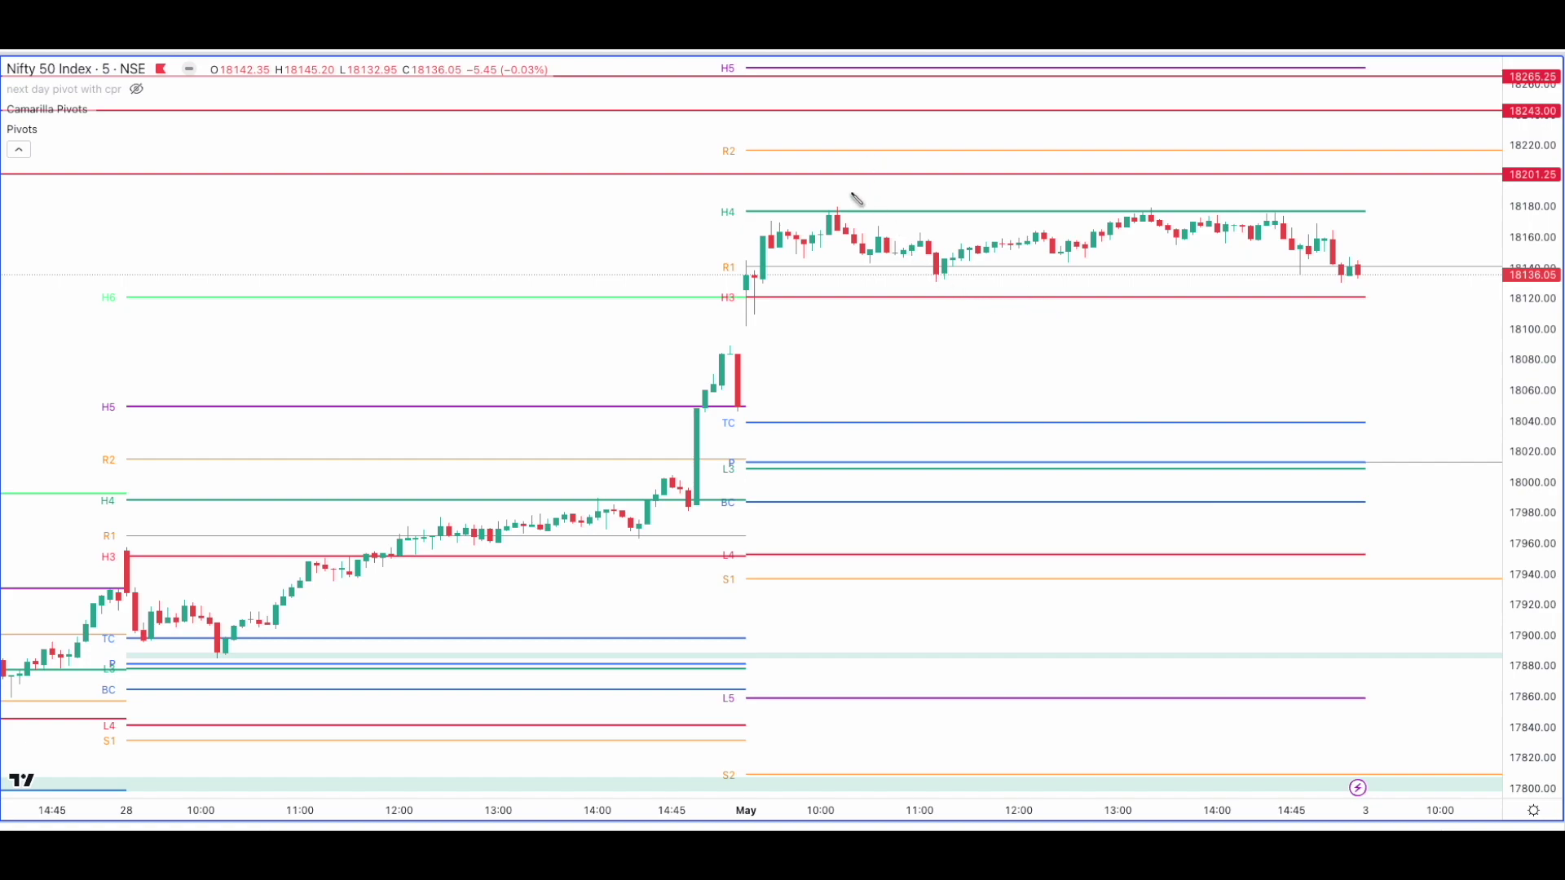
Circle the two highs at H4 and the opening low below H3, extend a line from that low, and clear the marks.
drag(831, 206, 843, 220)
mouse_move(1158, 197)
mouse_down()
mouse_move(1137, 224)
mouse_move(1159, 217)
mouse_up()
mouse_move(742, 326)
mouse_down()
mouse_move(772, 325)
mouse_move(744, 313)
mouse_up()
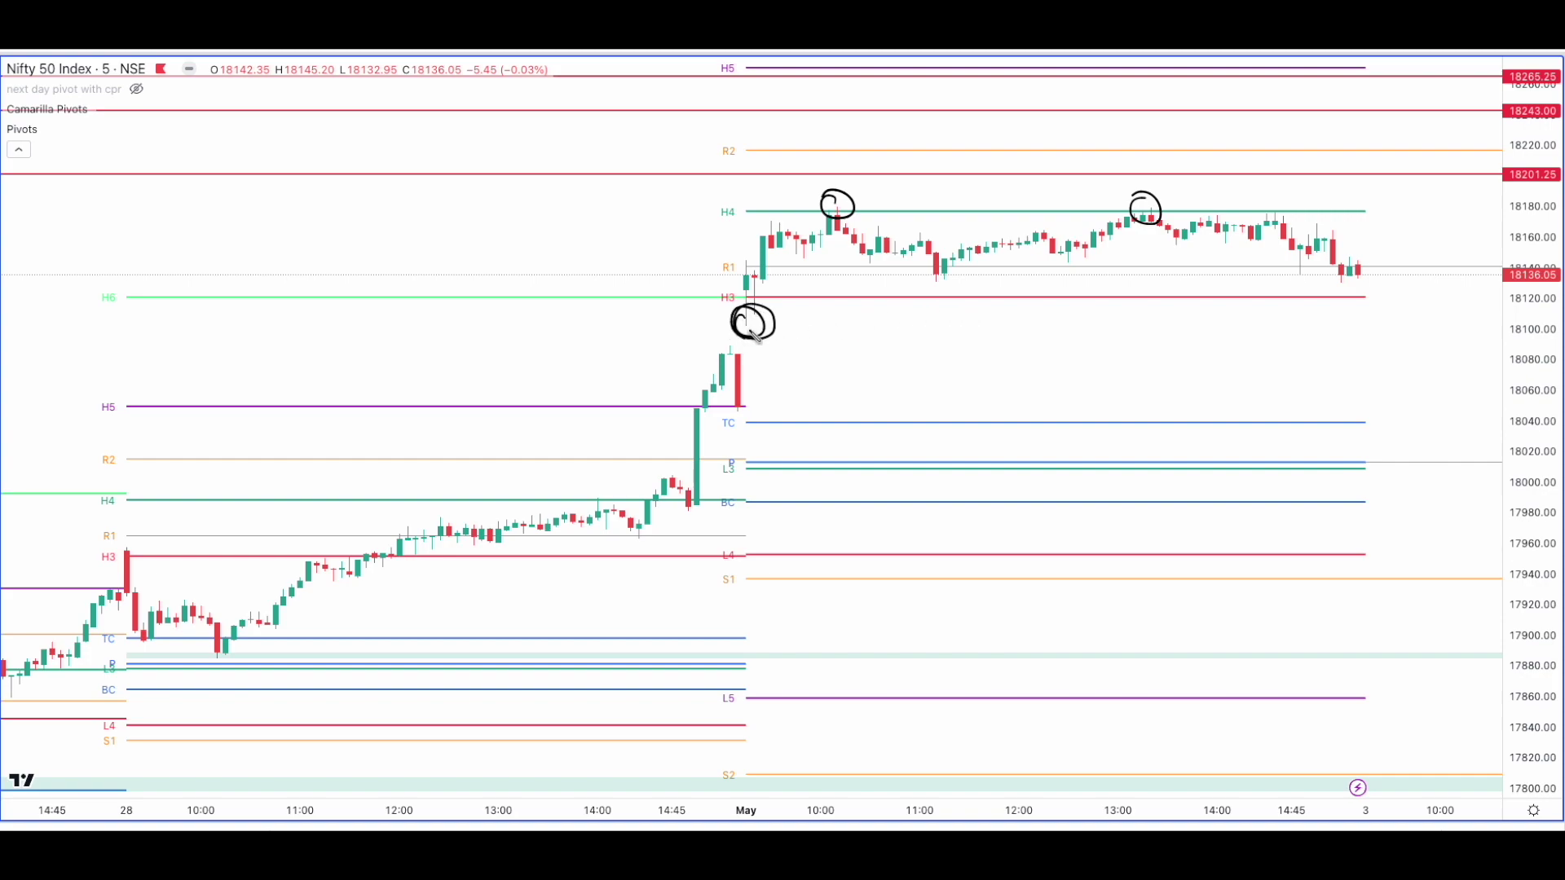
drag(744, 324, 1390, 334)
key(e)
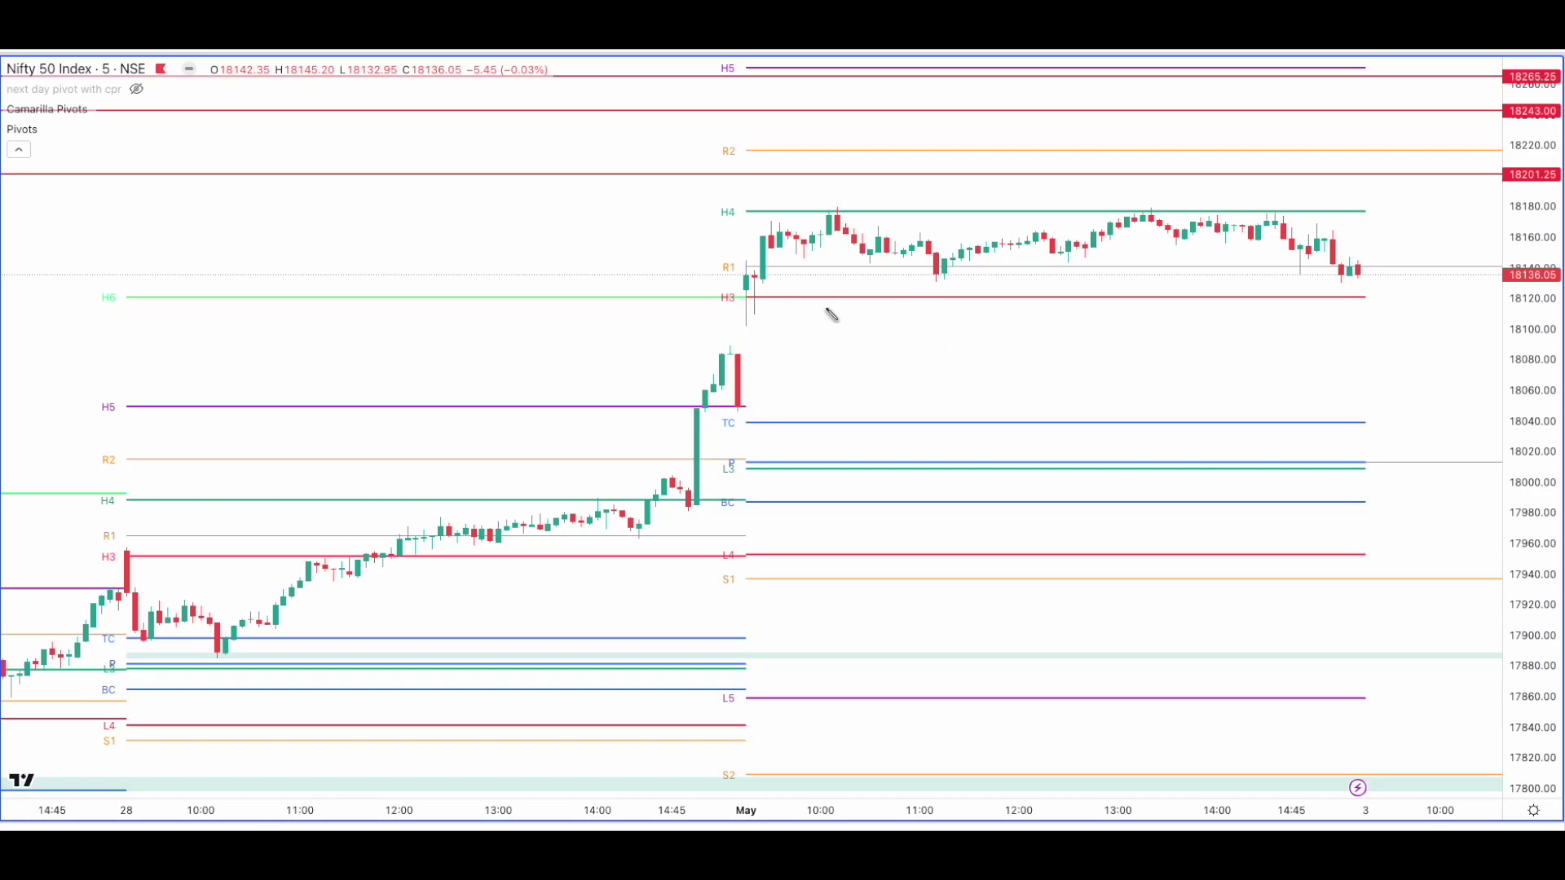
Point an arrow at the H3 label and sketch a red candle plus a green candle on the H3 line, with arrows marking the entry.
mouse_move(665, 330)
mouse_down()
mouse_move(730, 309)
mouse_move(718, 326)
mouse_up()
drag(934, 290, 943, 313)
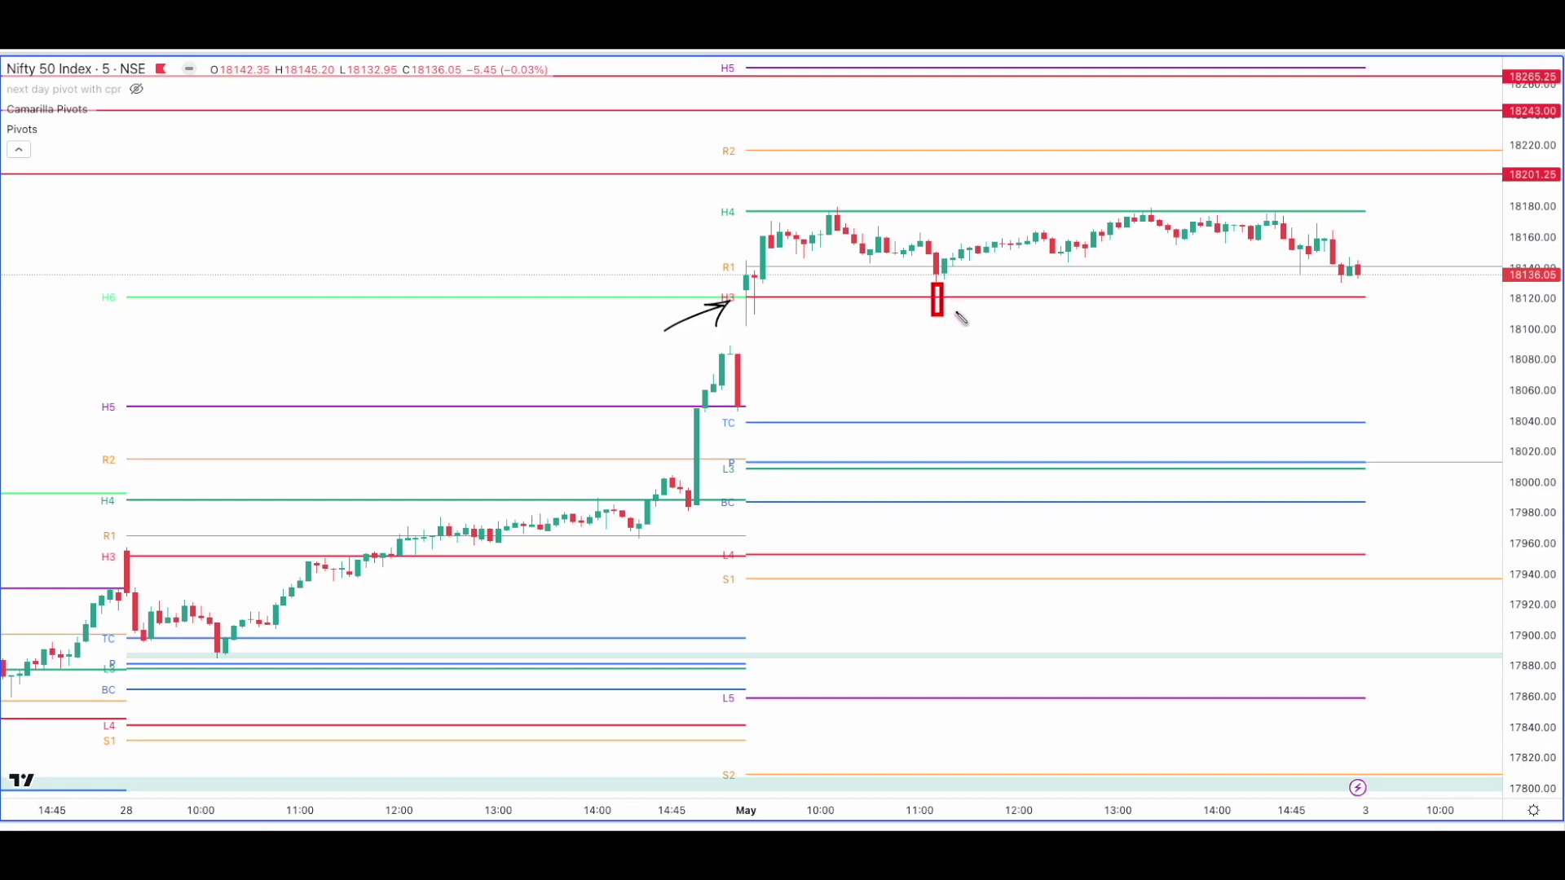
mouse_move(944, 318)
mouse_down()
mouse_move(956, 330)
mouse_move(985, 300)
mouse_up()
mouse_move(1031, 335)
mouse_down()
mouse_move(1031, 299)
mouse_move(1049, 318)
mouse_move(1061, 295)
mouse_up()
drag(1023, 291, 986, 291)
Draw a downward arrow above the candles near 11:00 at H4, and clear all annotations.
drag(922, 172, 926, 217)
drag(935, 192, 928, 217)
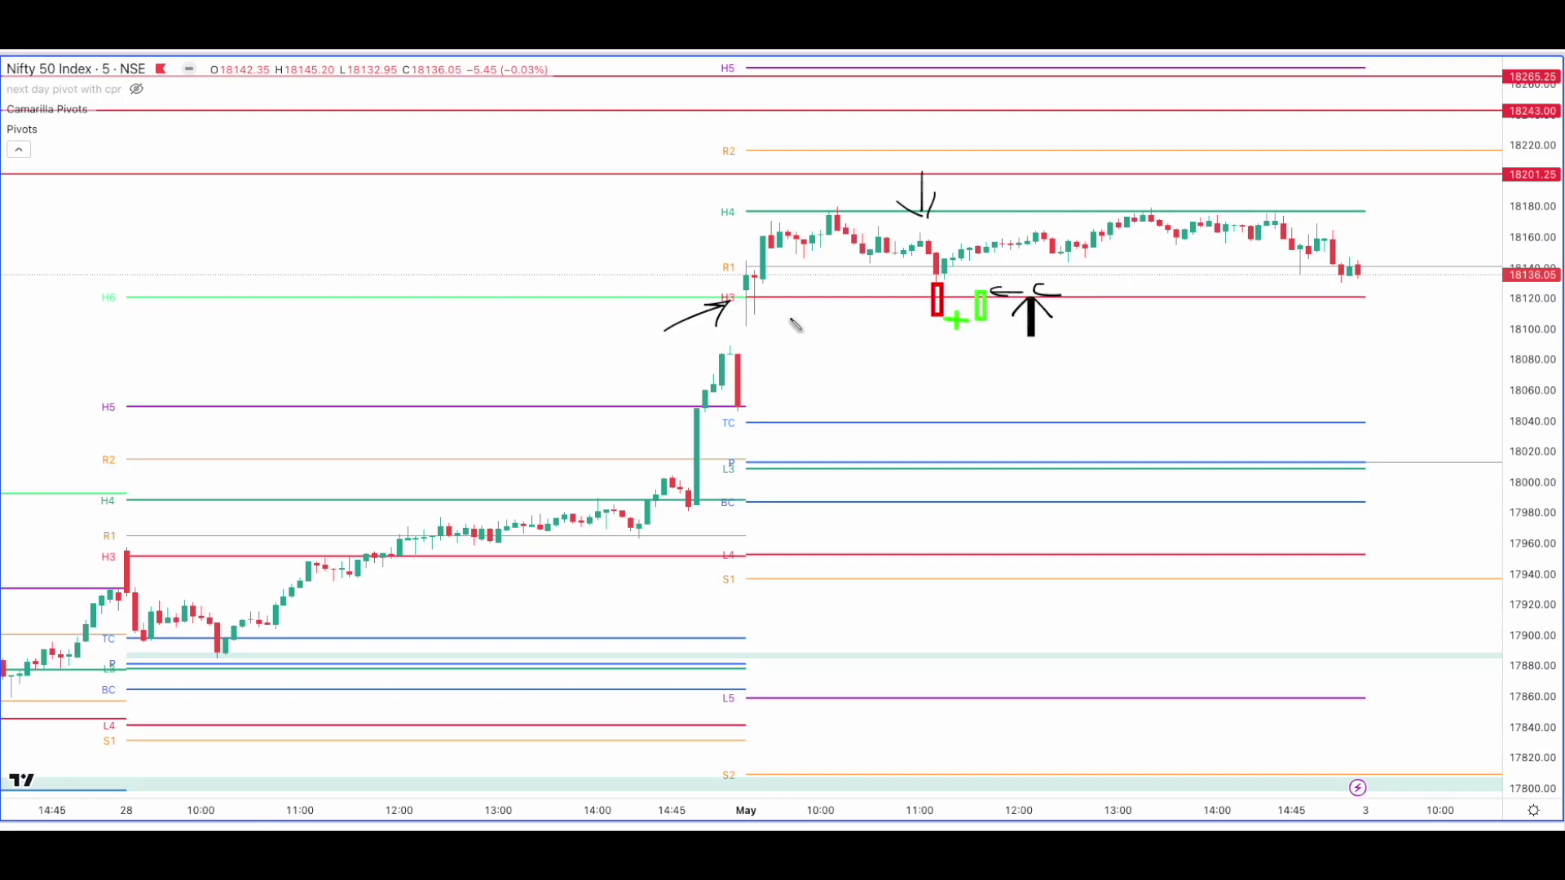
key(Delete)
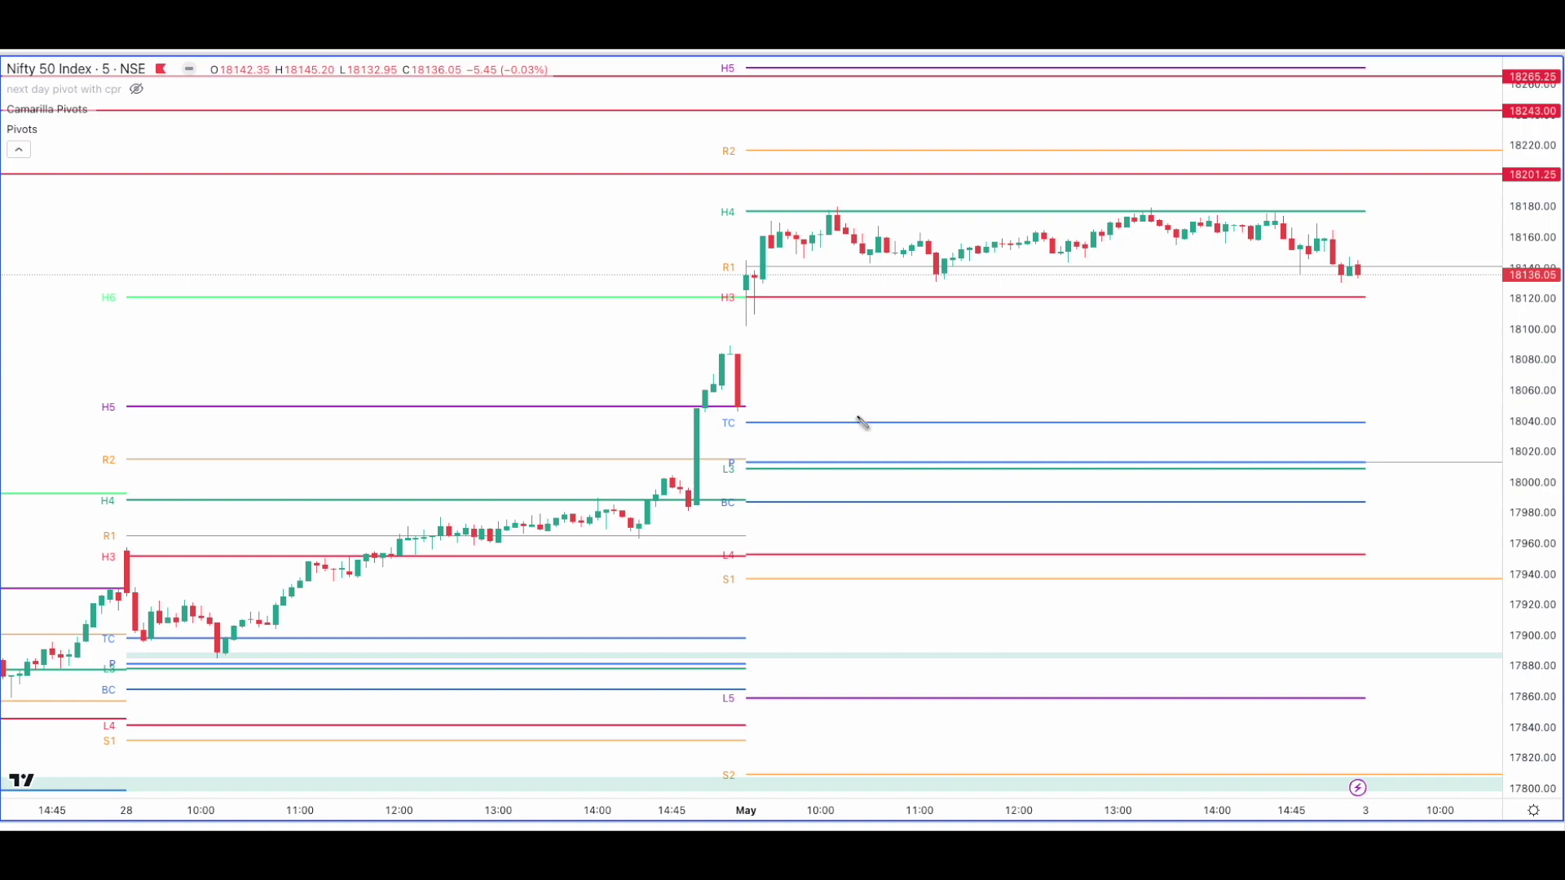
Draw a horizontal stroke through the May candles, clear it, and switch to the NIFTY BANK chart.
drag(736, 255, 1366, 254)
key(e)
key(Escape)
key(Tab)
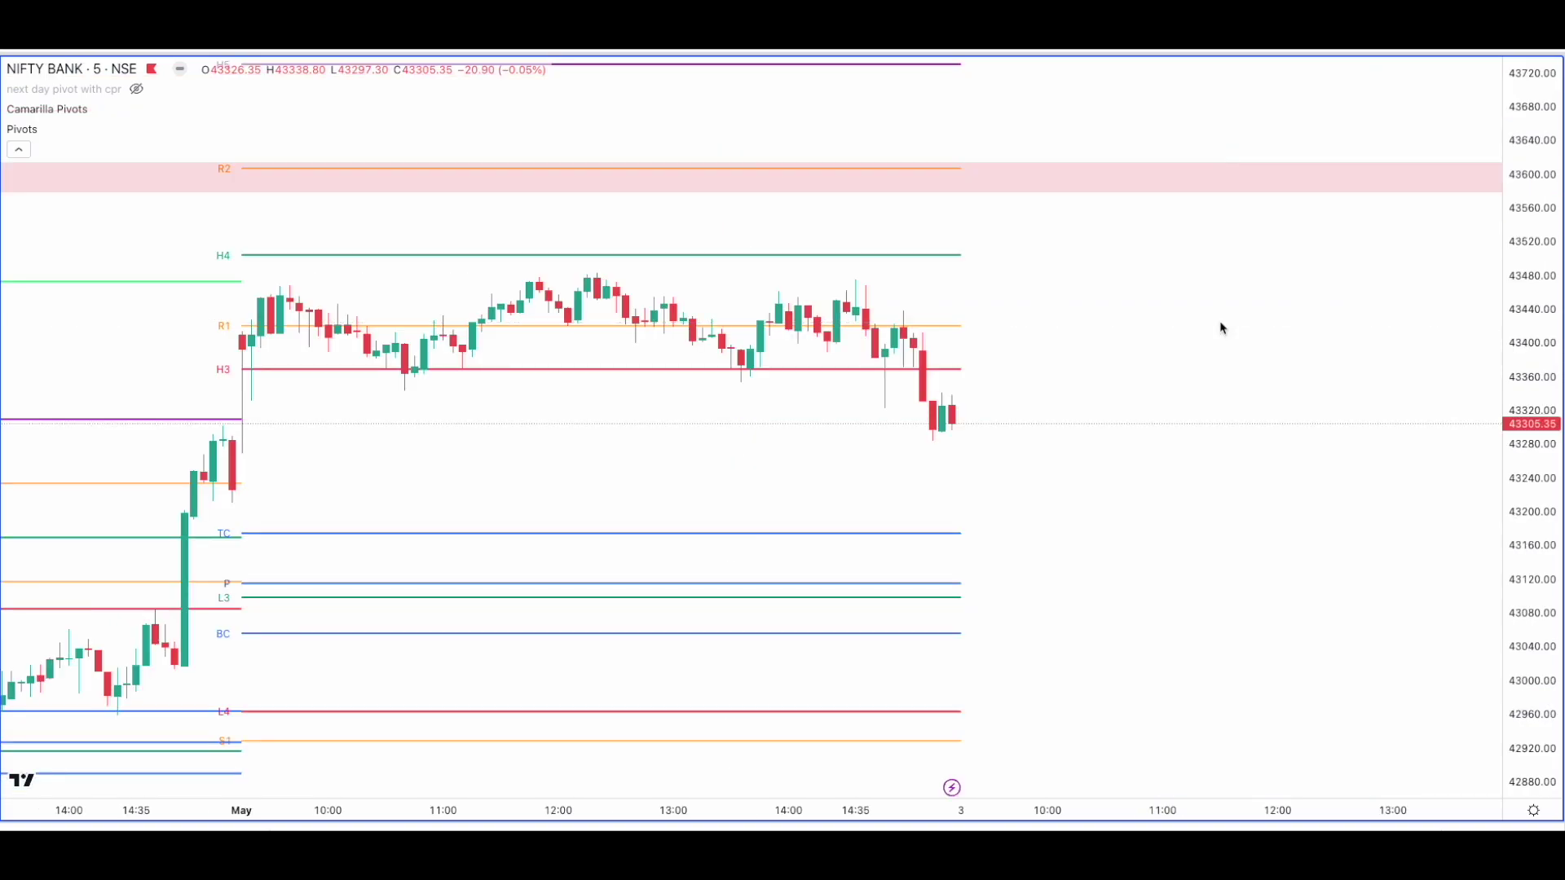
Box the TC-to-BC ranges of the May and previous sessions, link them with a rising arrow, and clear the drawings.
drag(457, 453, 745, 433)
drag(1552, 442, 1549, 538)
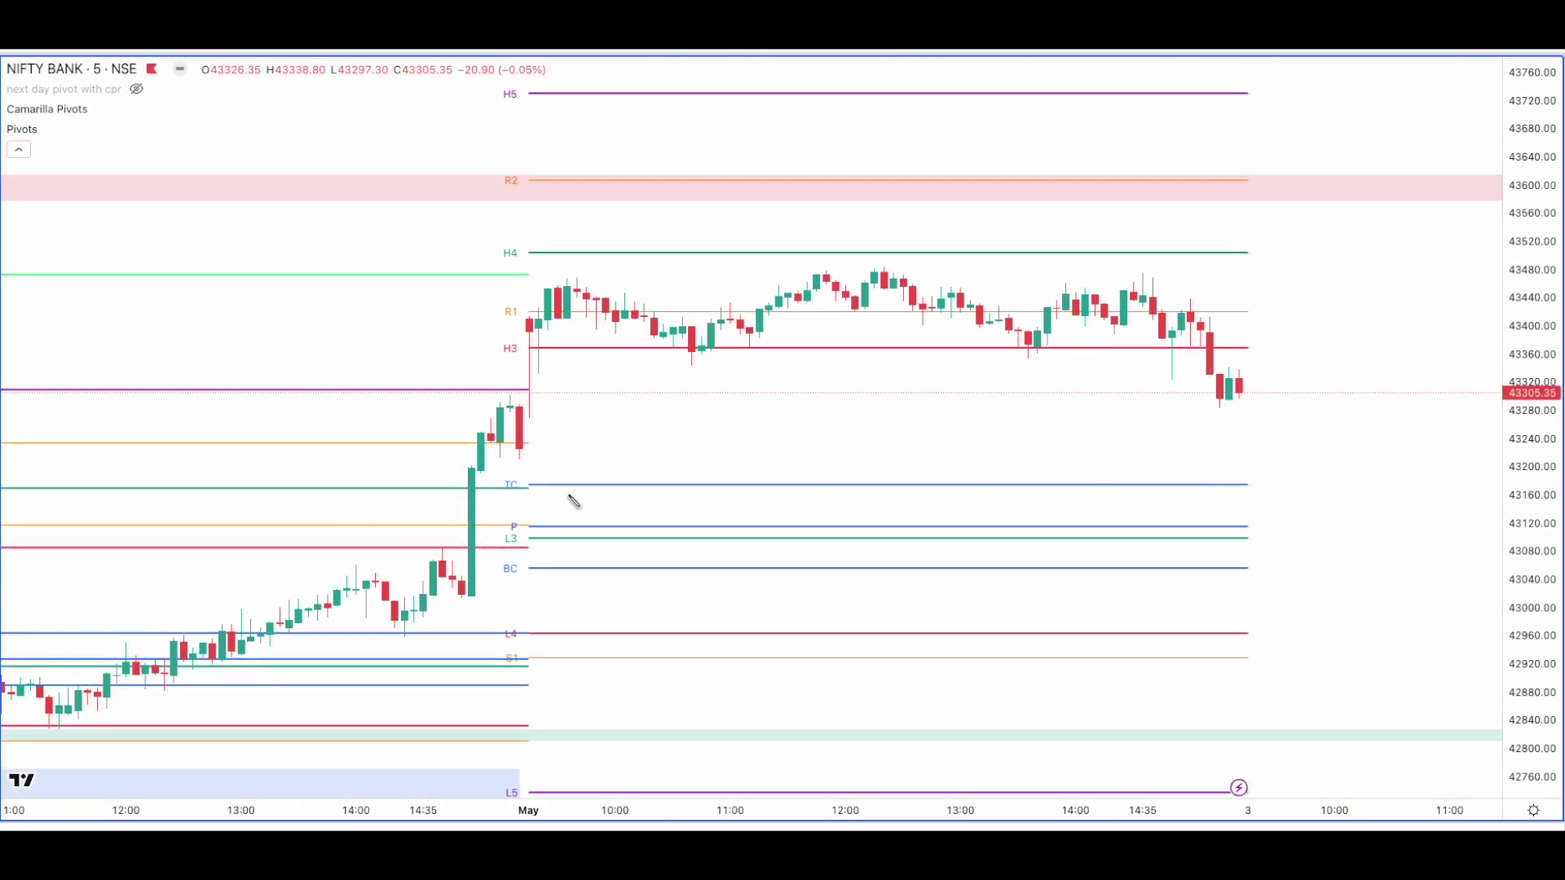
mouse_move(532, 481)
mouse_down()
mouse_move(796, 559)
mouse_move(1305, 593)
mouse_move(1248, 568)
mouse_up()
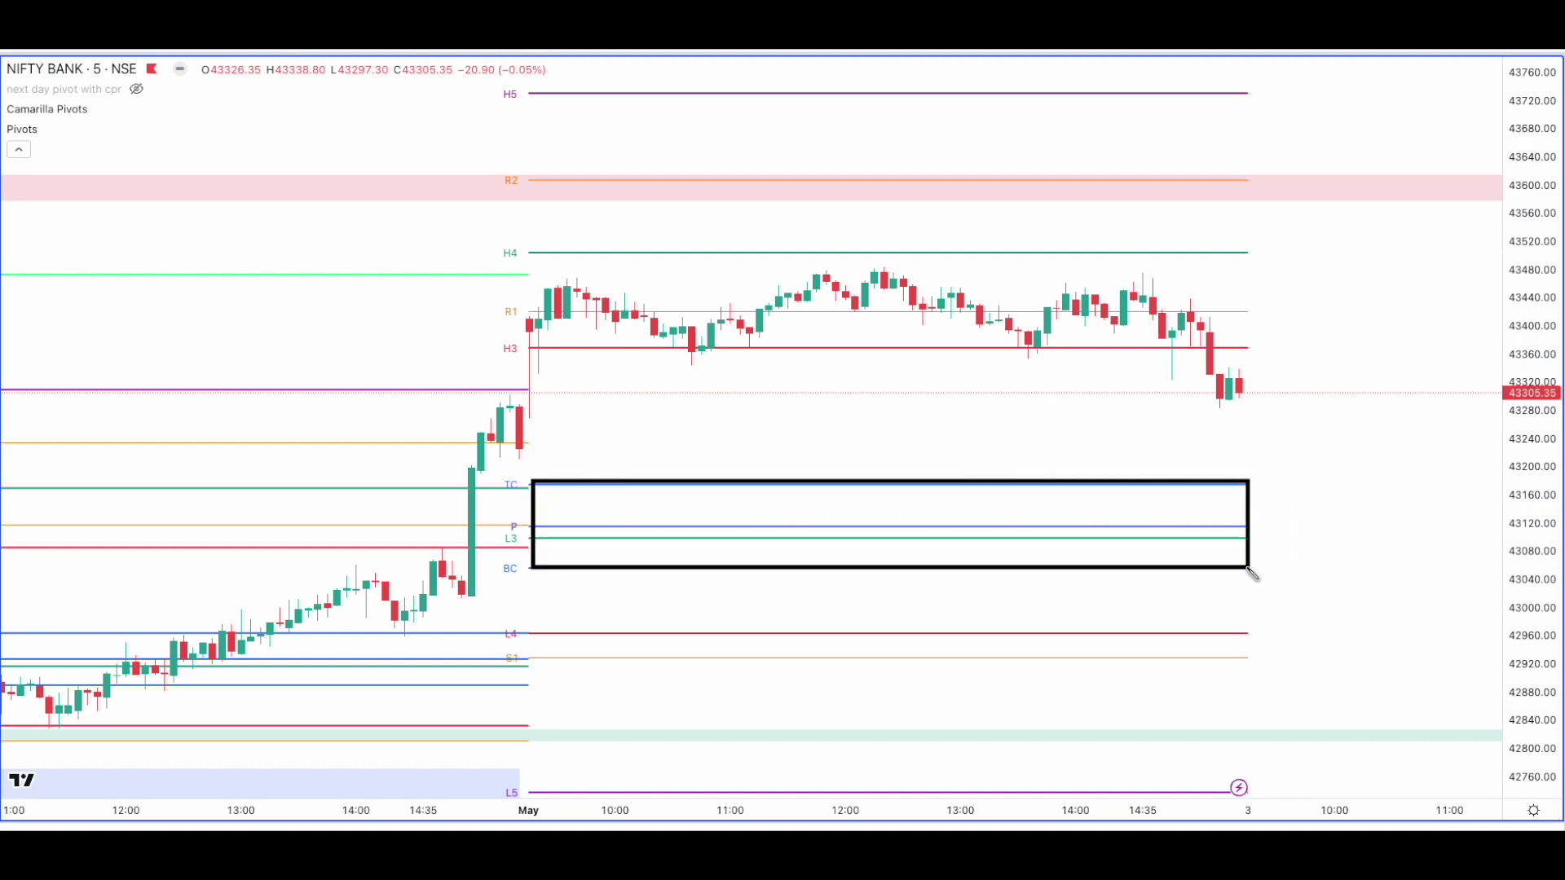
mouse_move(182, 630)
mouse_down()
mouse_move(274, 685)
mouse_move(530, 685)
mouse_up()
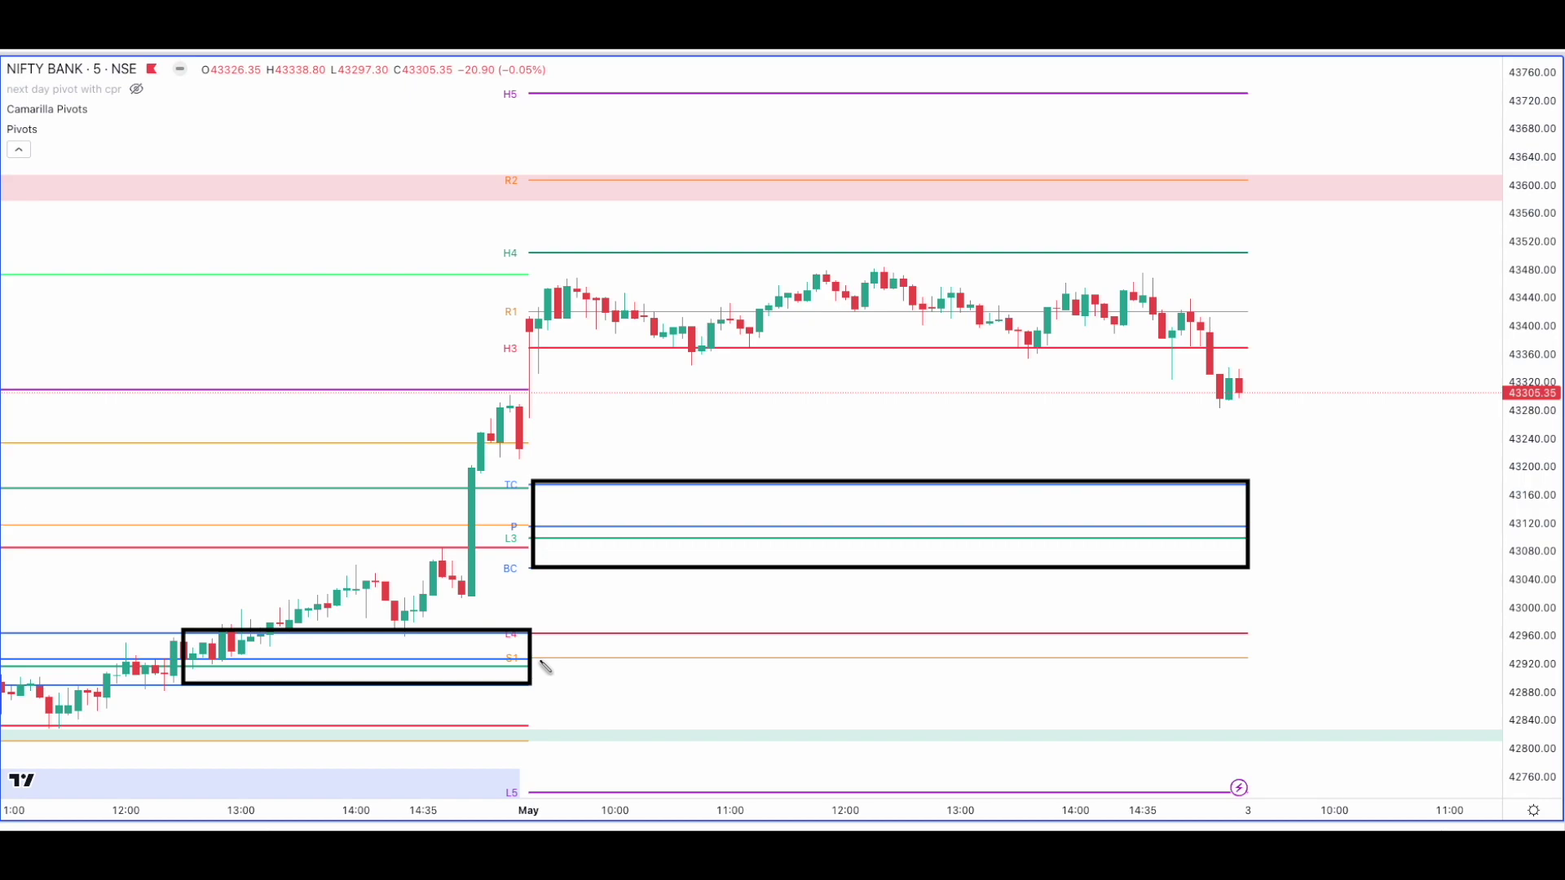
mouse_move(533, 653)
mouse_down()
mouse_move(584, 653)
mouse_move(618, 561)
mouse_move(605, 569)
mouse_up()
drag(619, 550, 639, 568)
key(e)
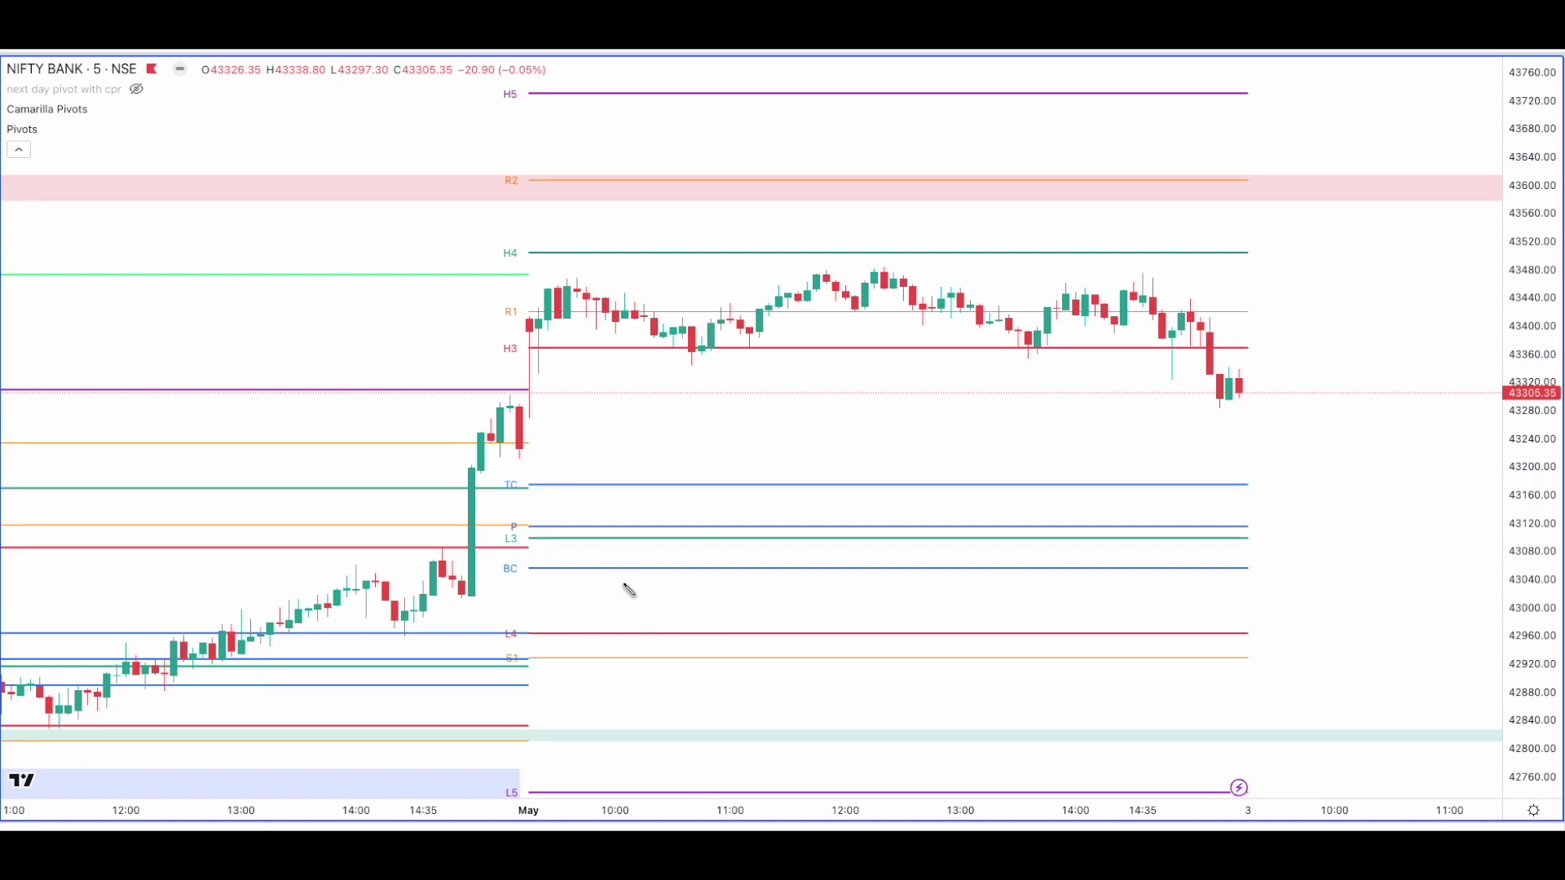
Box the H3-to-L3 ranges of the 28 April and May sessions, and clear the boxes.
scroll(631, 591, left, 10)
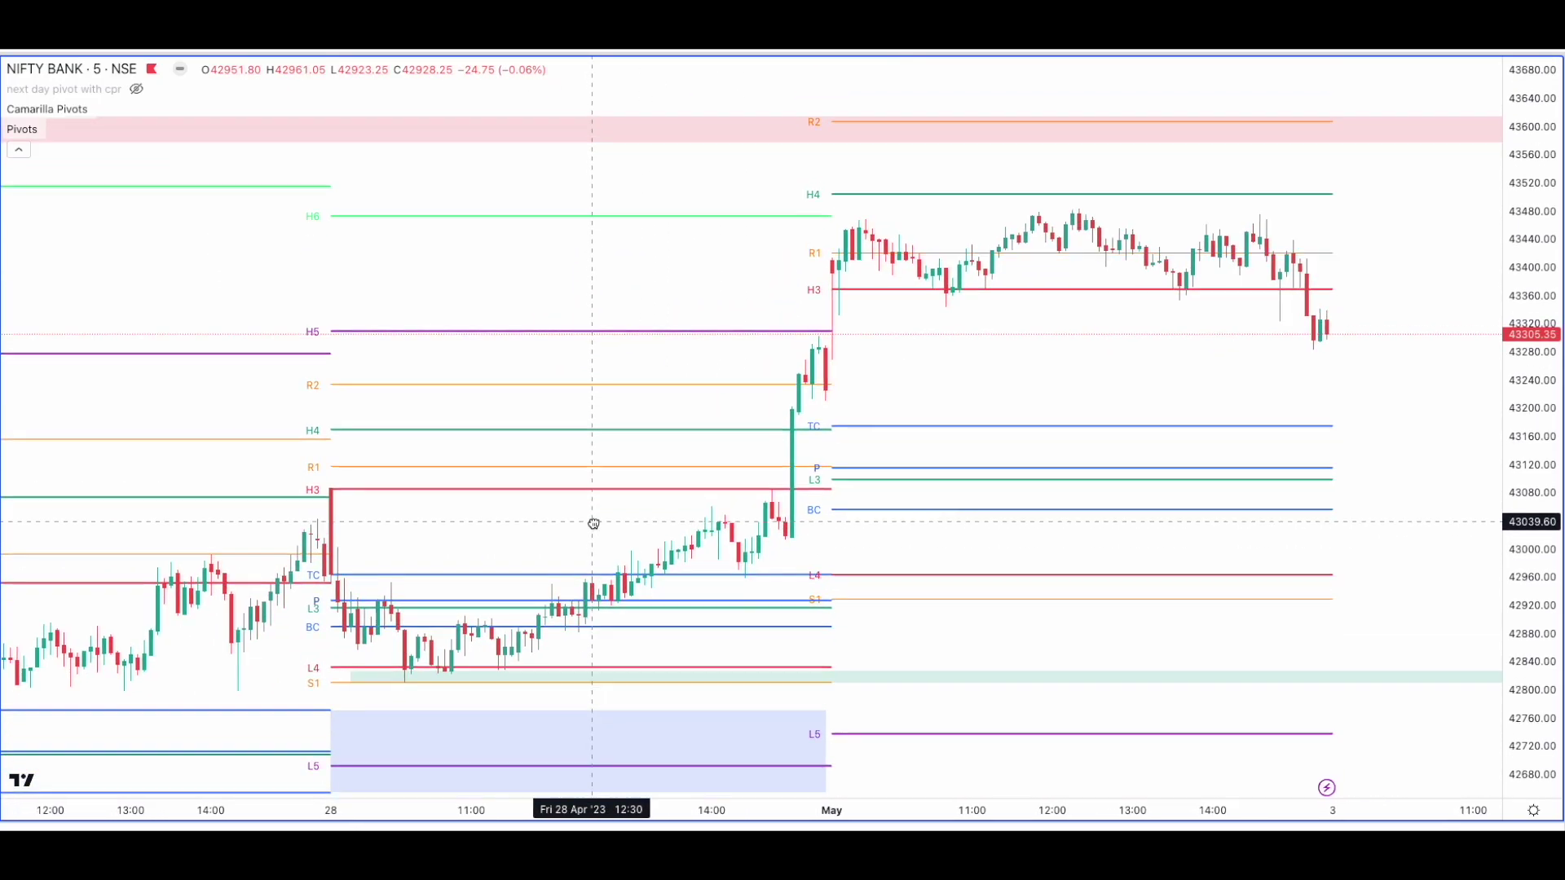
drag(593, 523, 544, 518)
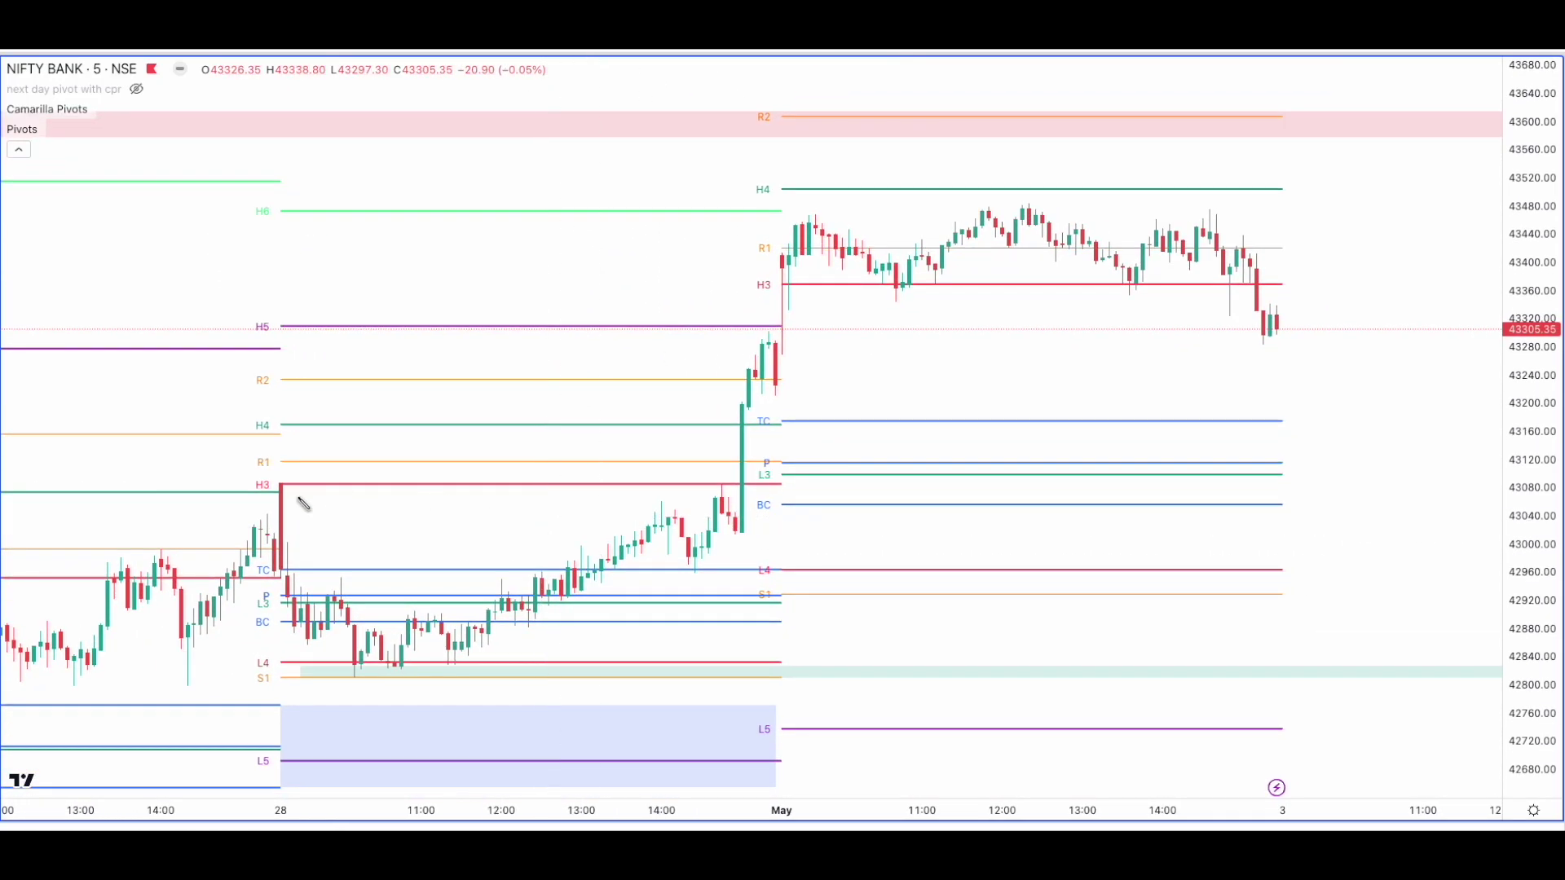
mouse_move(281, 484)
mouse_down()
mouse_move(391, 573)
mouse_move(785, 612)
mouse_up()
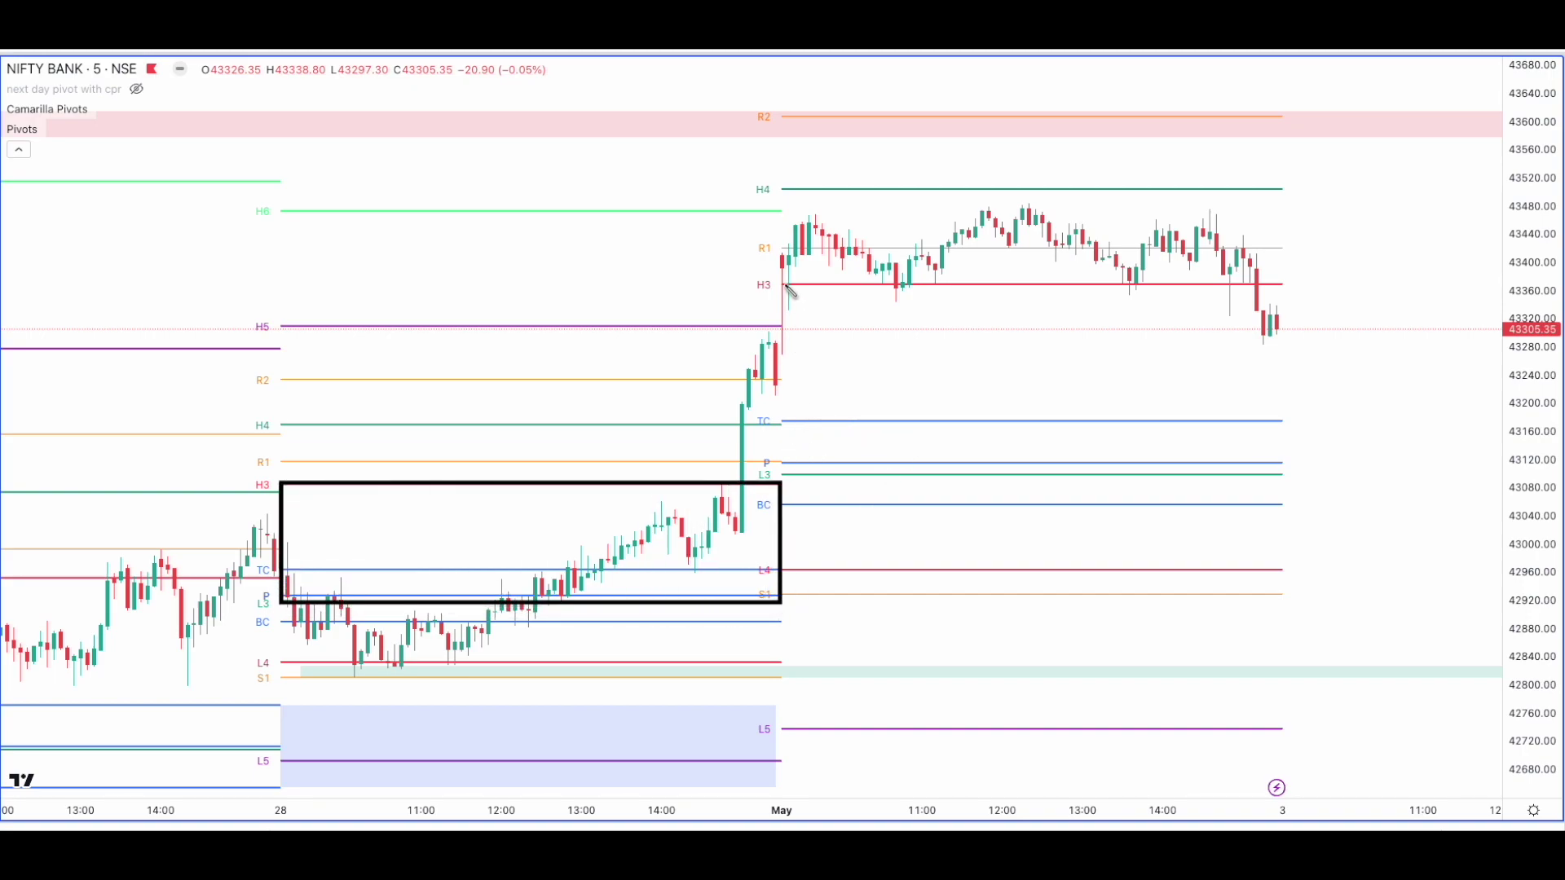
drag(783, 286, 1285, 479)
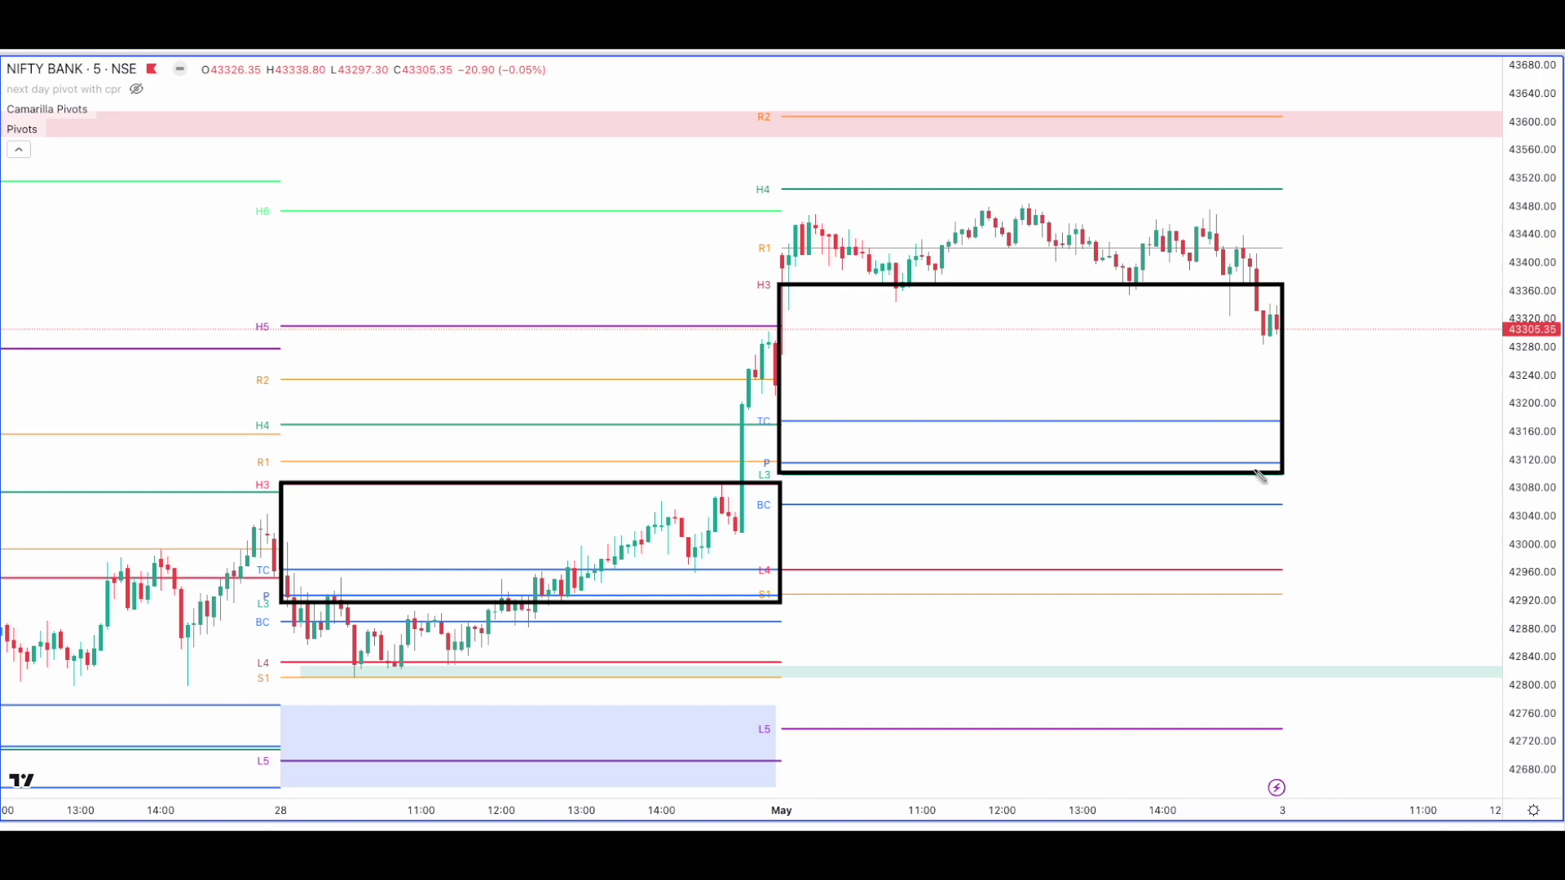
key(e)
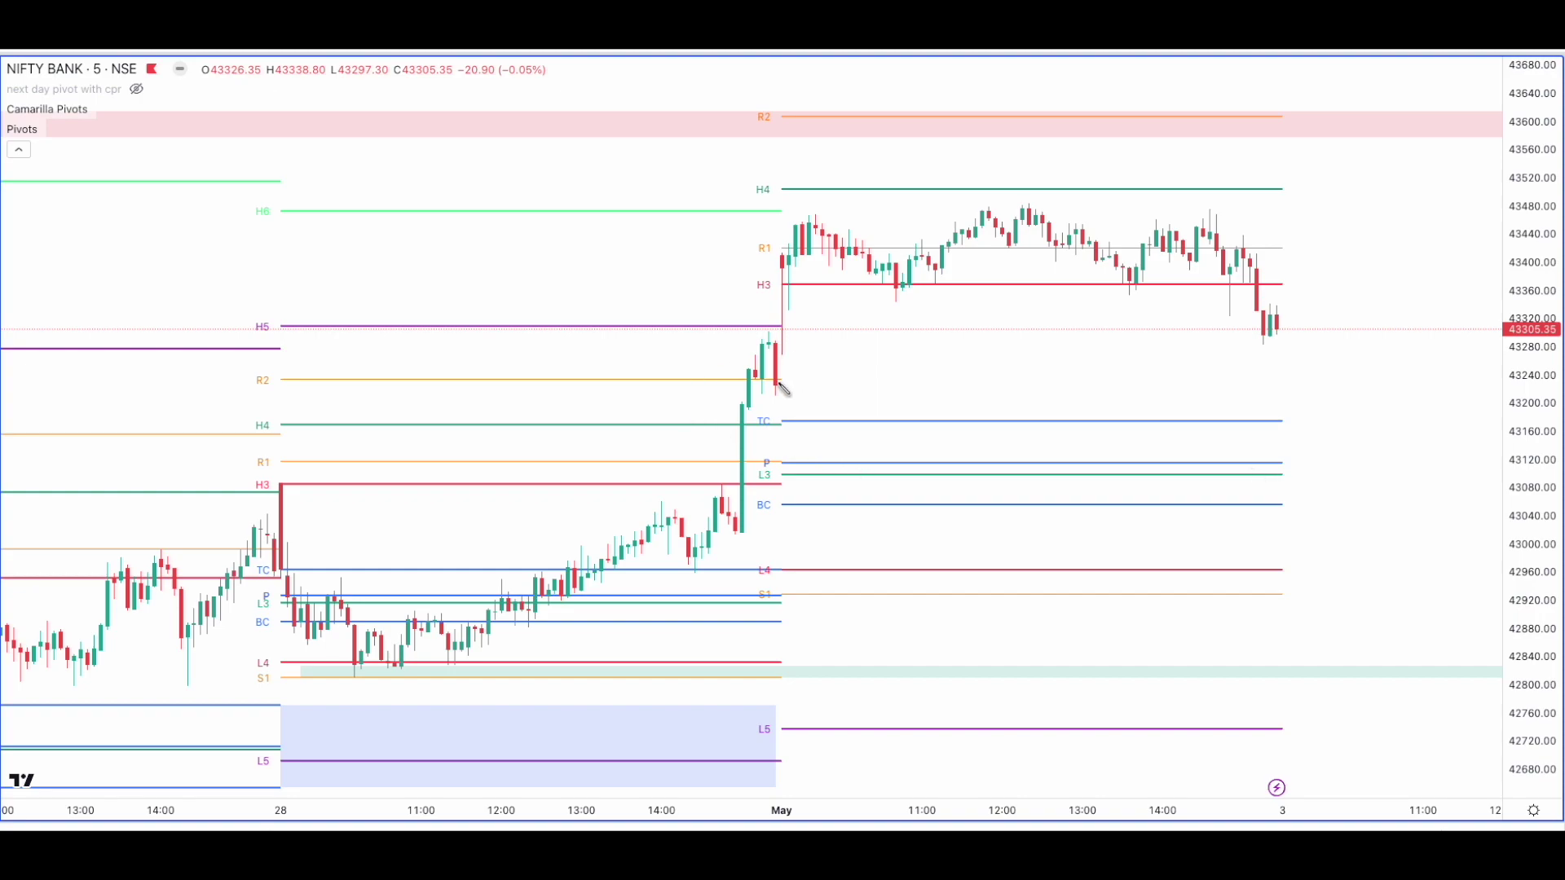
Circle the 28 April closing candle with a downward arrow, and mark the May opening candle and the L3 label with circles and arrows.
mouse_move(779, 388)
mouse_down()
mouse_move(764, 390)
mouse_move(769, 595)
mouse_up()
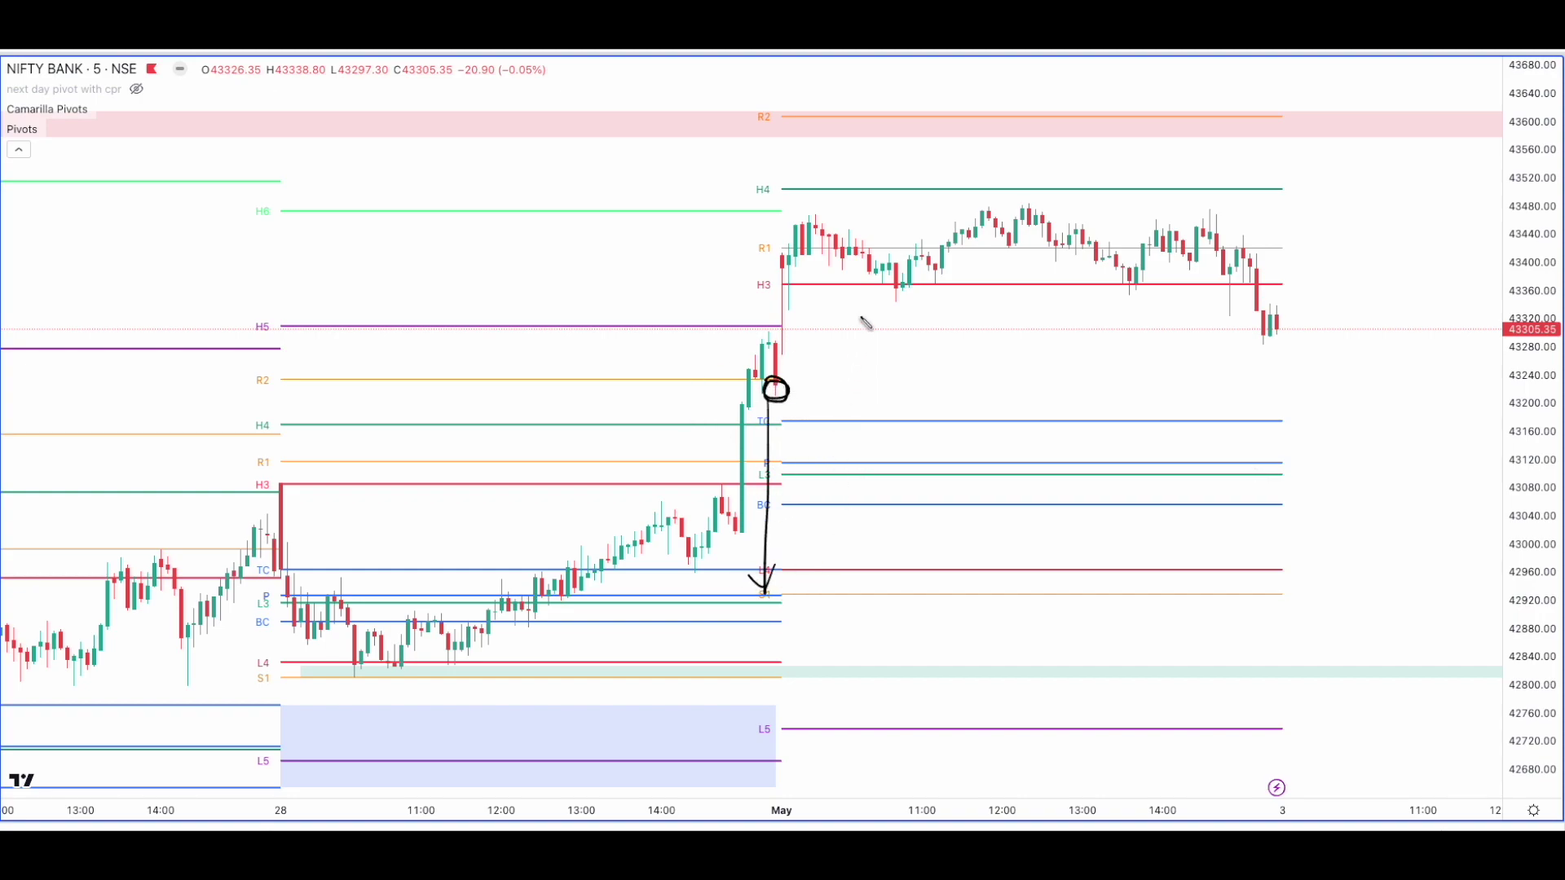
mouse_move(745, 268)
mouse_down()
mouse_move(785, 249)
mouse_move(780, 262)
mouse_up()
drag(770, 468, 743, 473)
drag(743, 472, 723, 490)
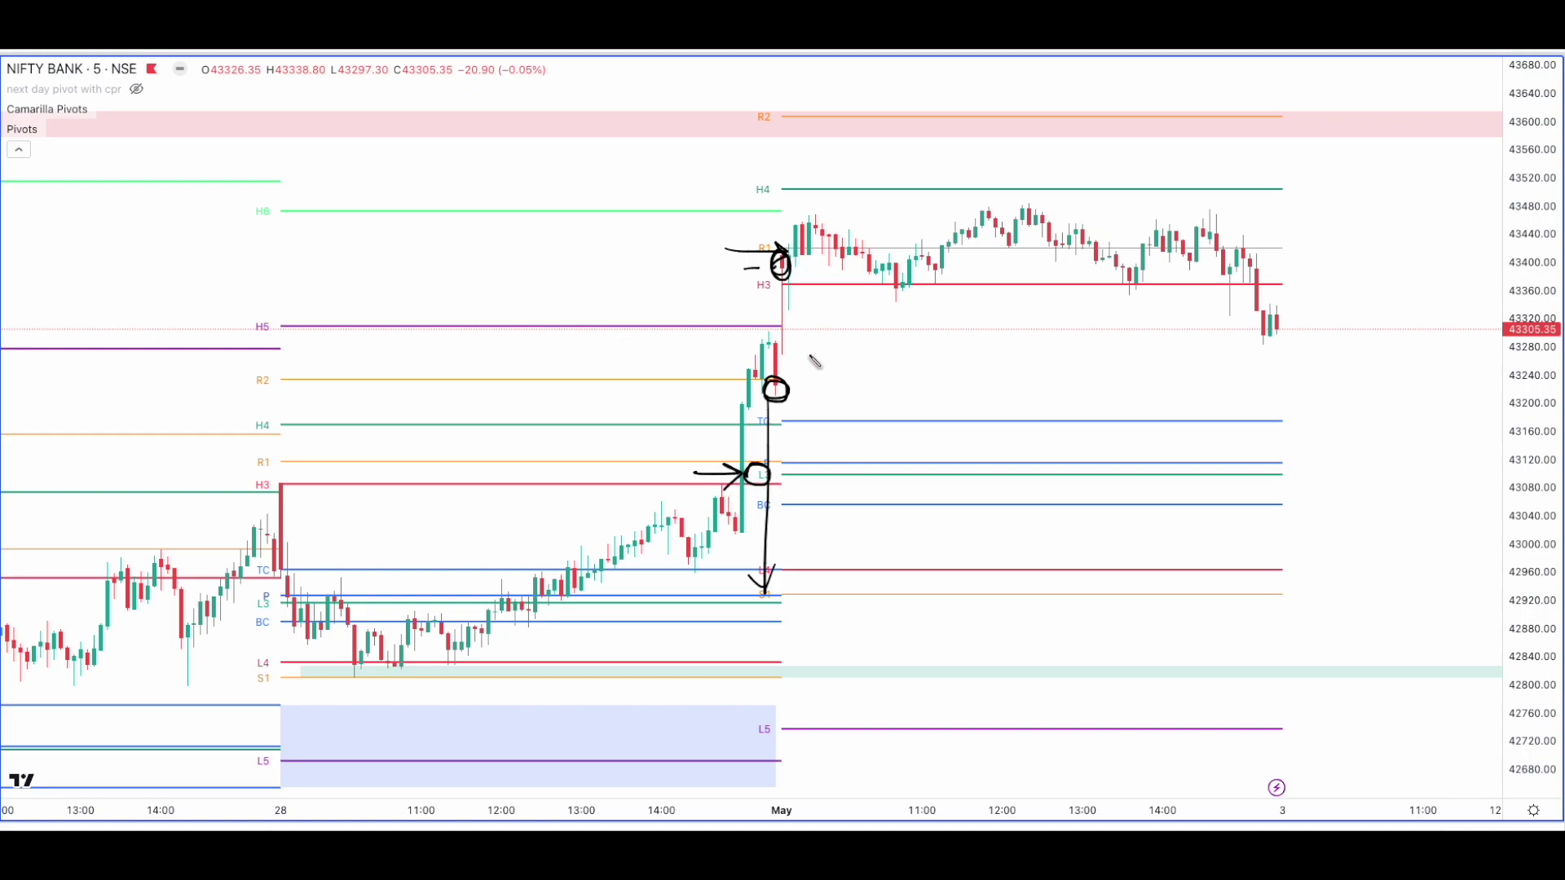
Draw a double-headed arrow between the May H3 and L3 levels and a line along BC, and clear all annotations.
mouse_move(822, 284)
mouse_down()
mouse_move(844, 480)
mouse_move(857, 466)
mouse_up()
drag(809, 305, 842, 312)
drag(783, 503, 1286, 503)
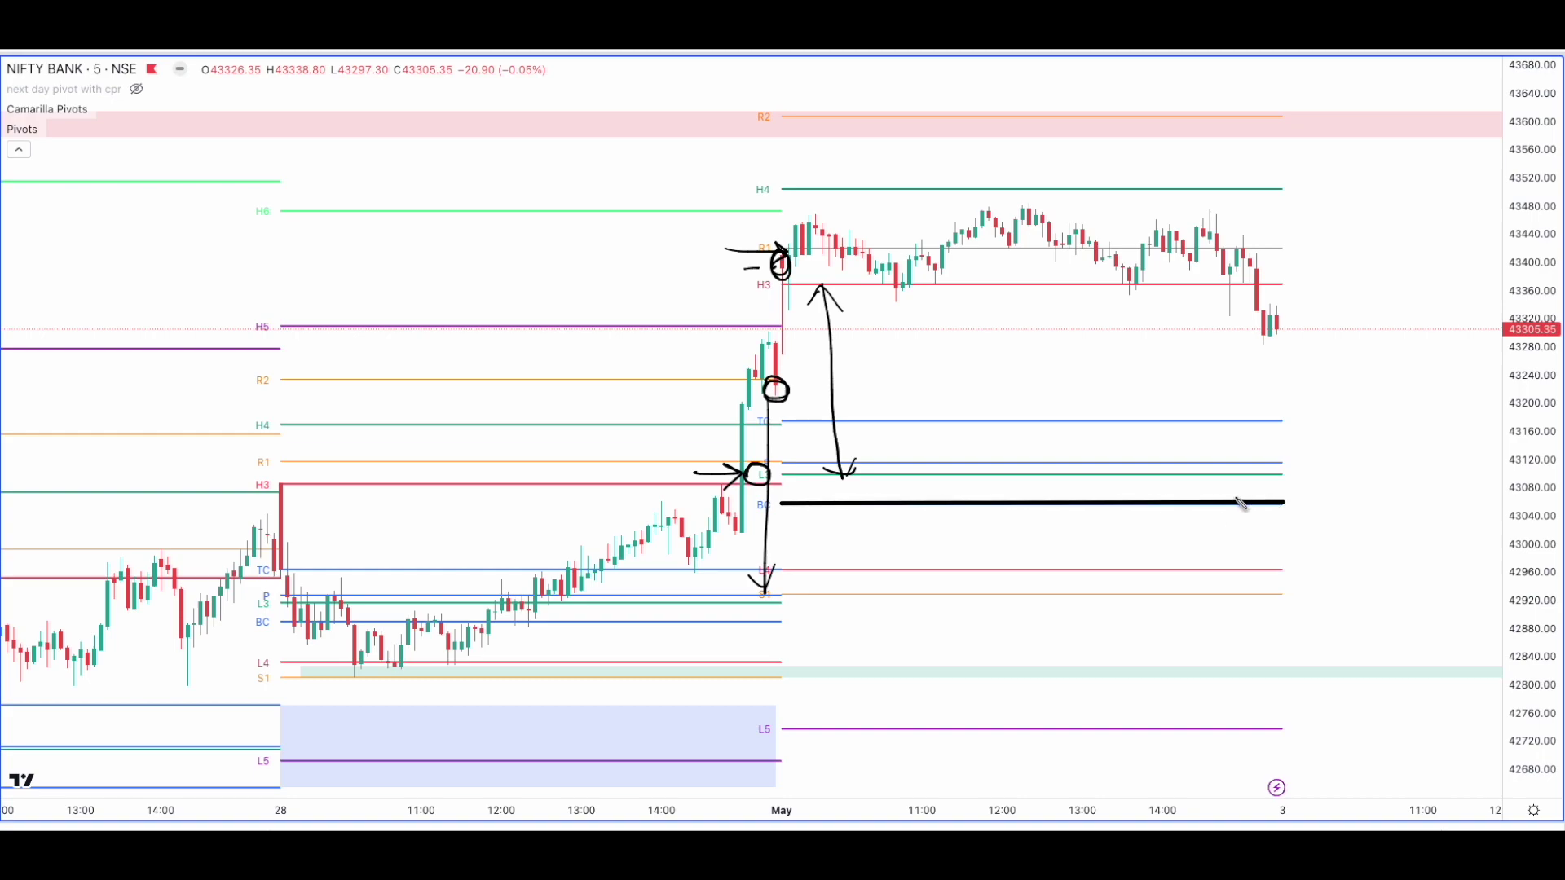
key(e)
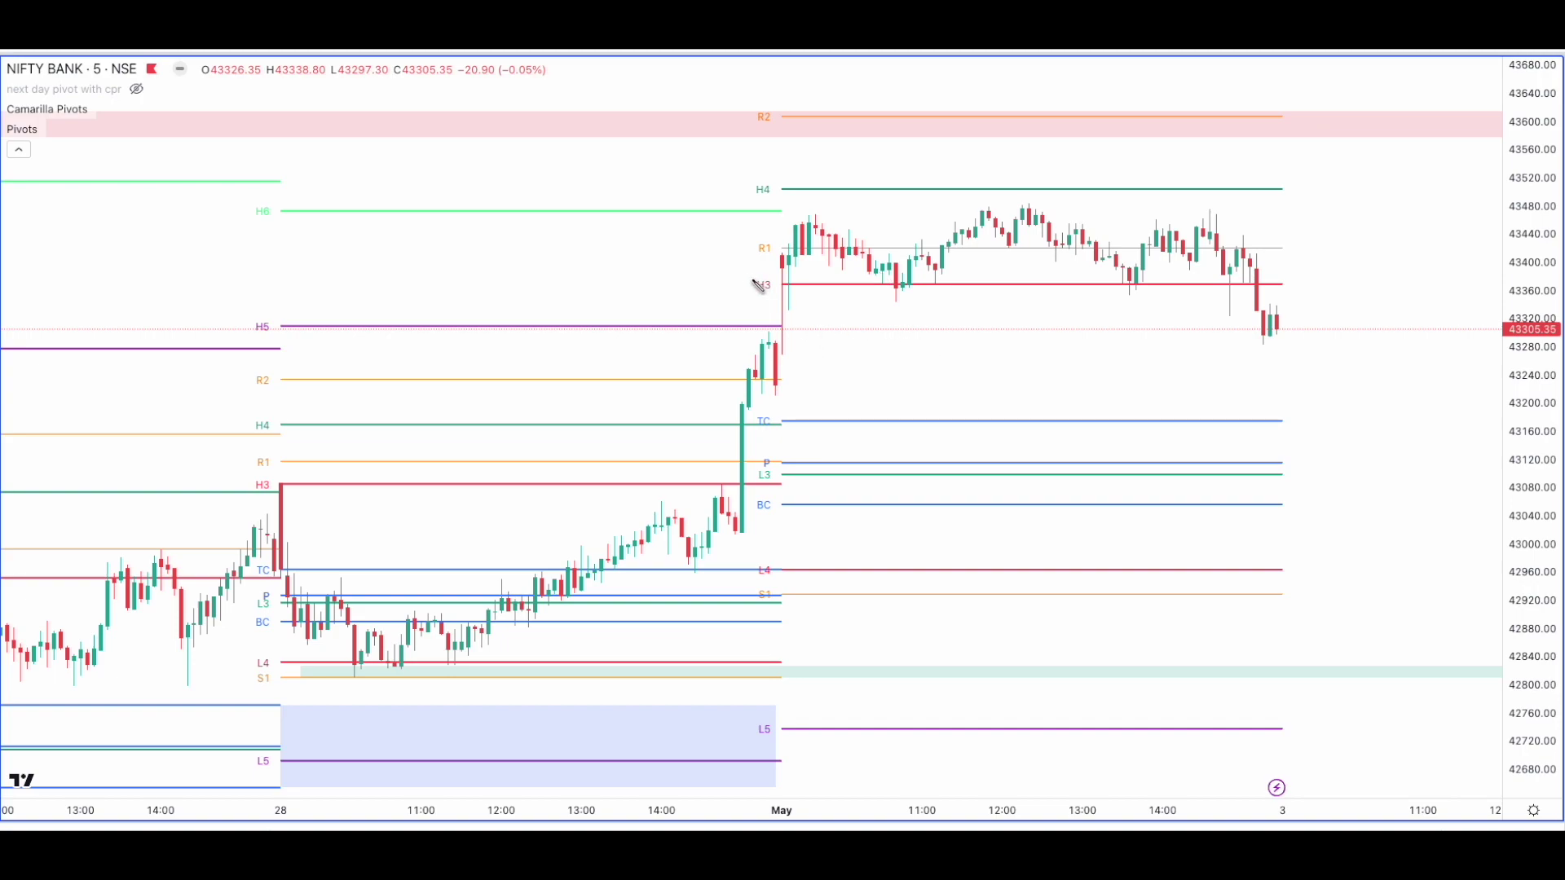
Circle the R1 label with an upward arrow, trace the May price swings with a wavy curve, and clear the drawings.
mouse_move(750, 291)
mouse_down()
mouse_move(749, 258)
mouse_move(739, 274)
mouse_move(763, 274)
mouse_up()
mouse_move(781, 253)
mouse_down()
mouse_move(747, 245)
mouse_move(816, 232)
mouse_move(886, 285)
mouse_move(1036, 239)
mouse_move(1187, 258)
mouse_move(1263, 330)
mouse_up()
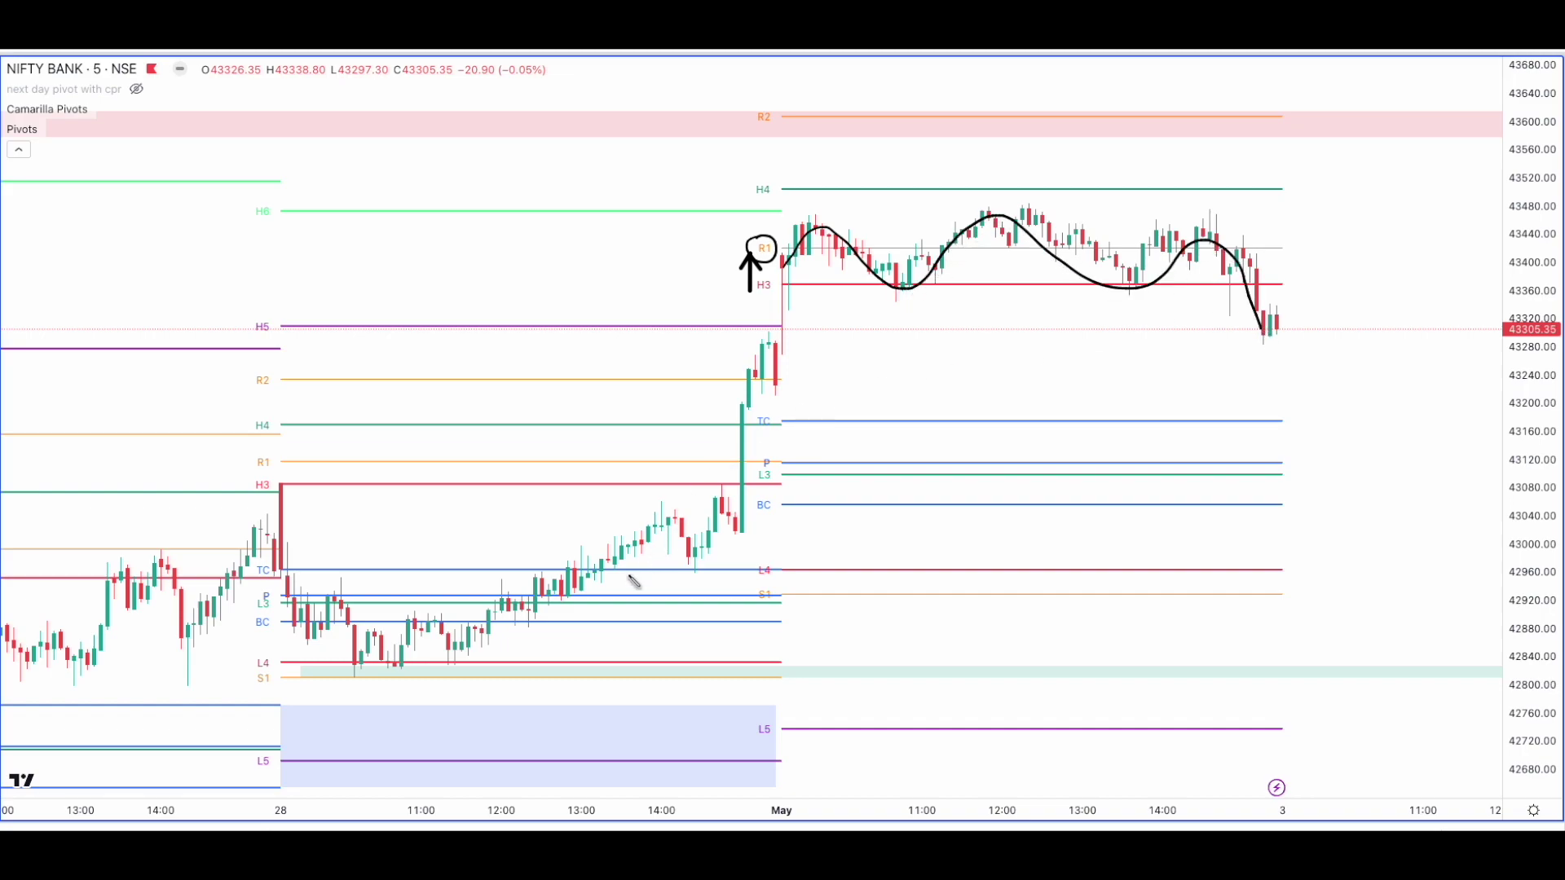
key(Escape)
Box the May TC-to-BC range, handwrite an arrow and "75-80%" above it, and clear the annotations.
scroll(541, 631, left, 2)
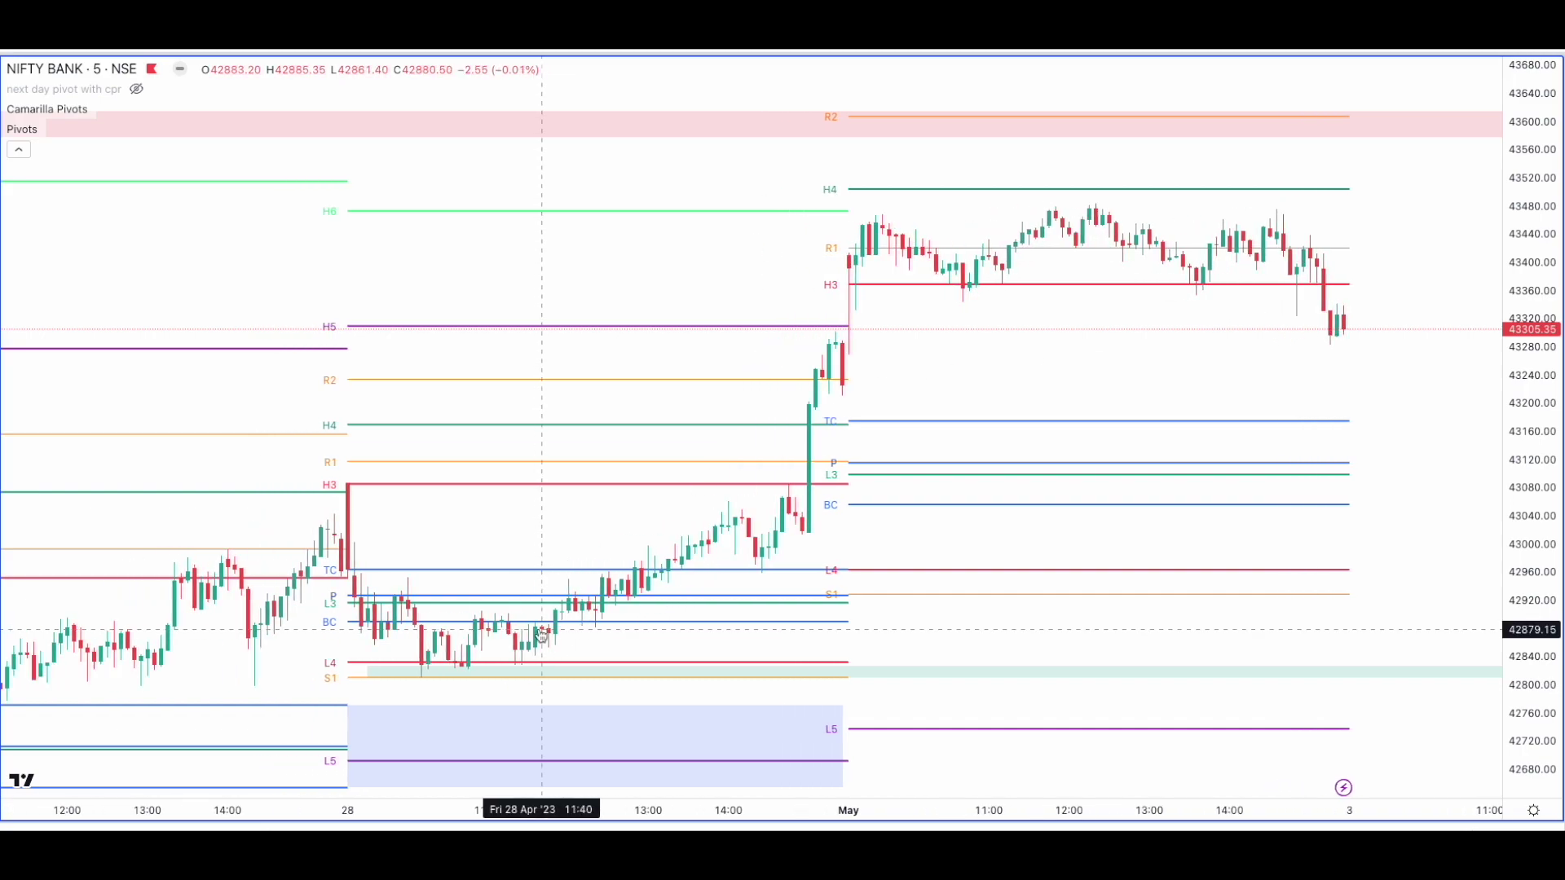
scroll(542, 631, left, 5)
scroll(542, 631, right, 7)
scroll(539, 629, up, 2)
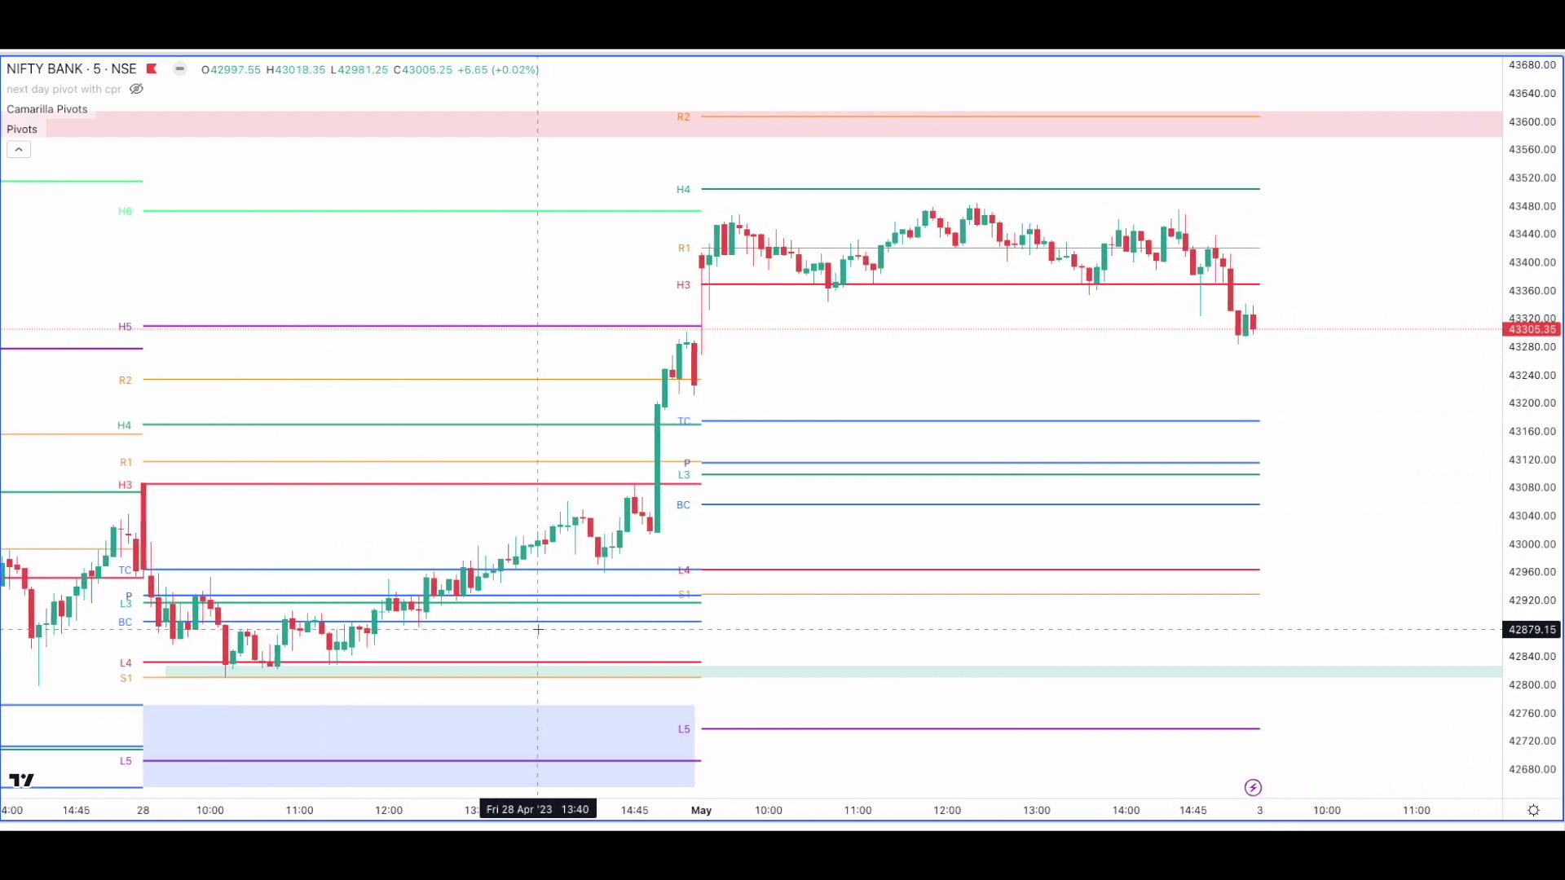
scroll(538, 631, right, 2)
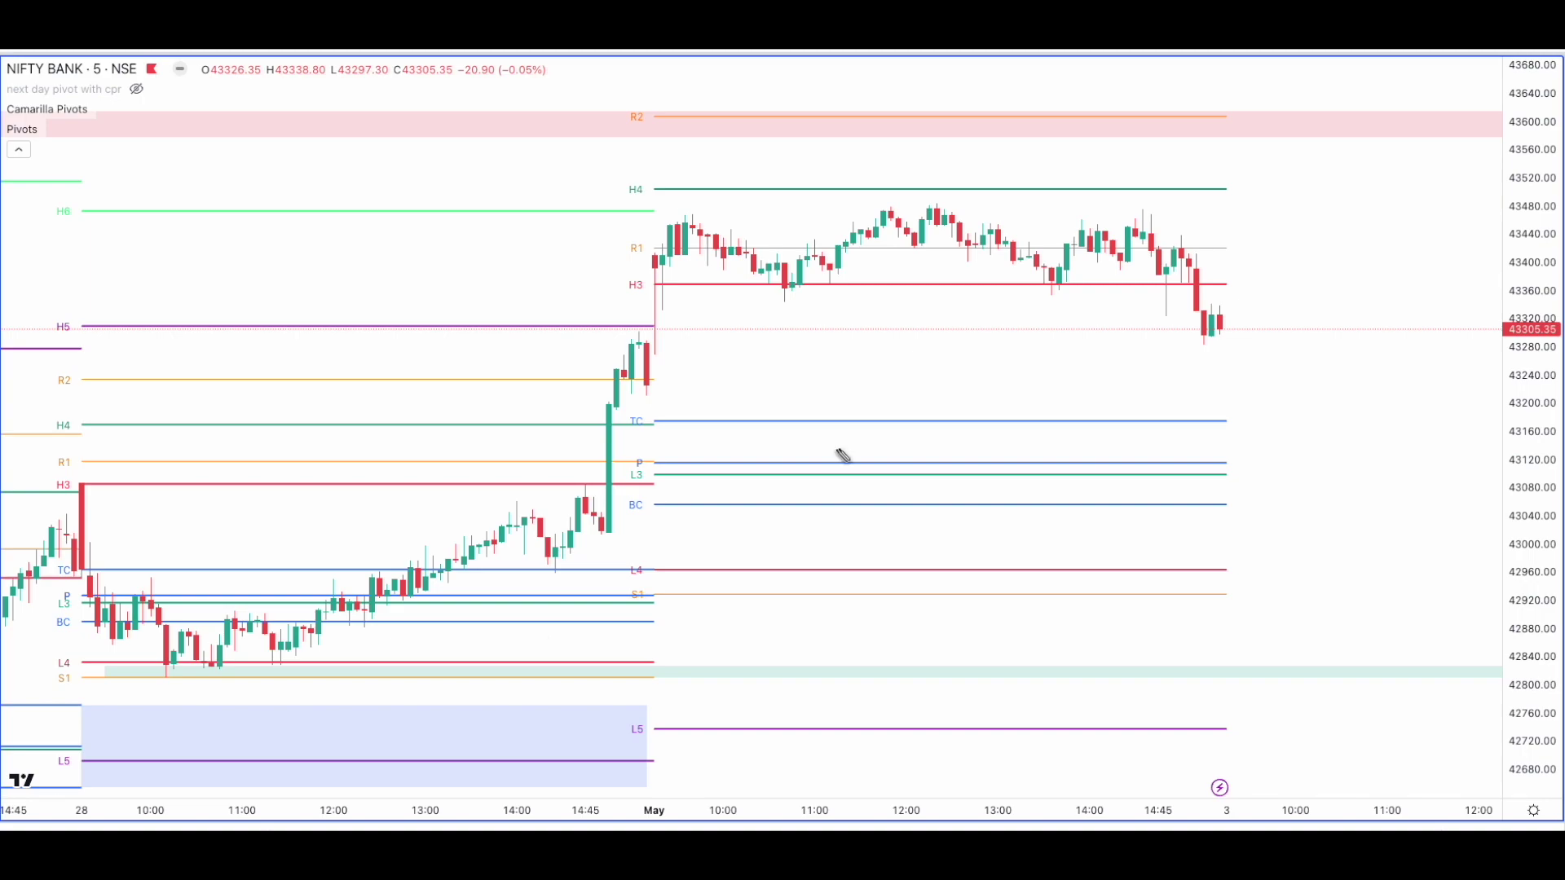
drag(658, 422, 1228, 506)
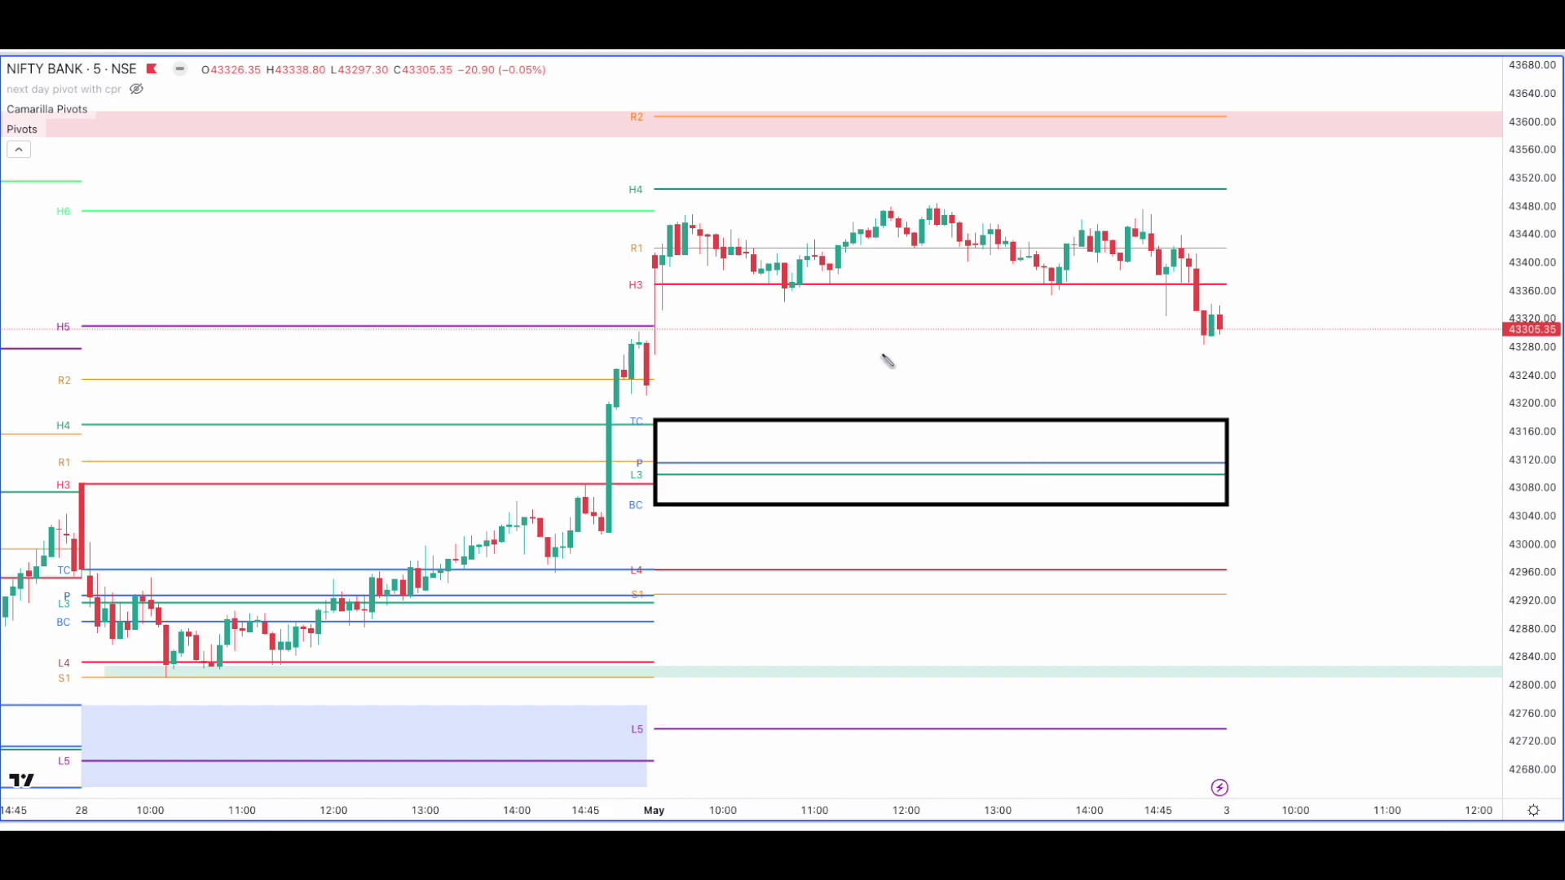
mouse_move(883, 355)
mouse_down()
mouse_move(926, 355)
mouse_move(913, 378)
mouse_move(970, 335)
mouse_move(953, 371)
mouse_move(1066, 359)
mouse_move(1125, 388)
mouse_move(1135, 359)
mouse_move(1133, 388)
mouse_up()
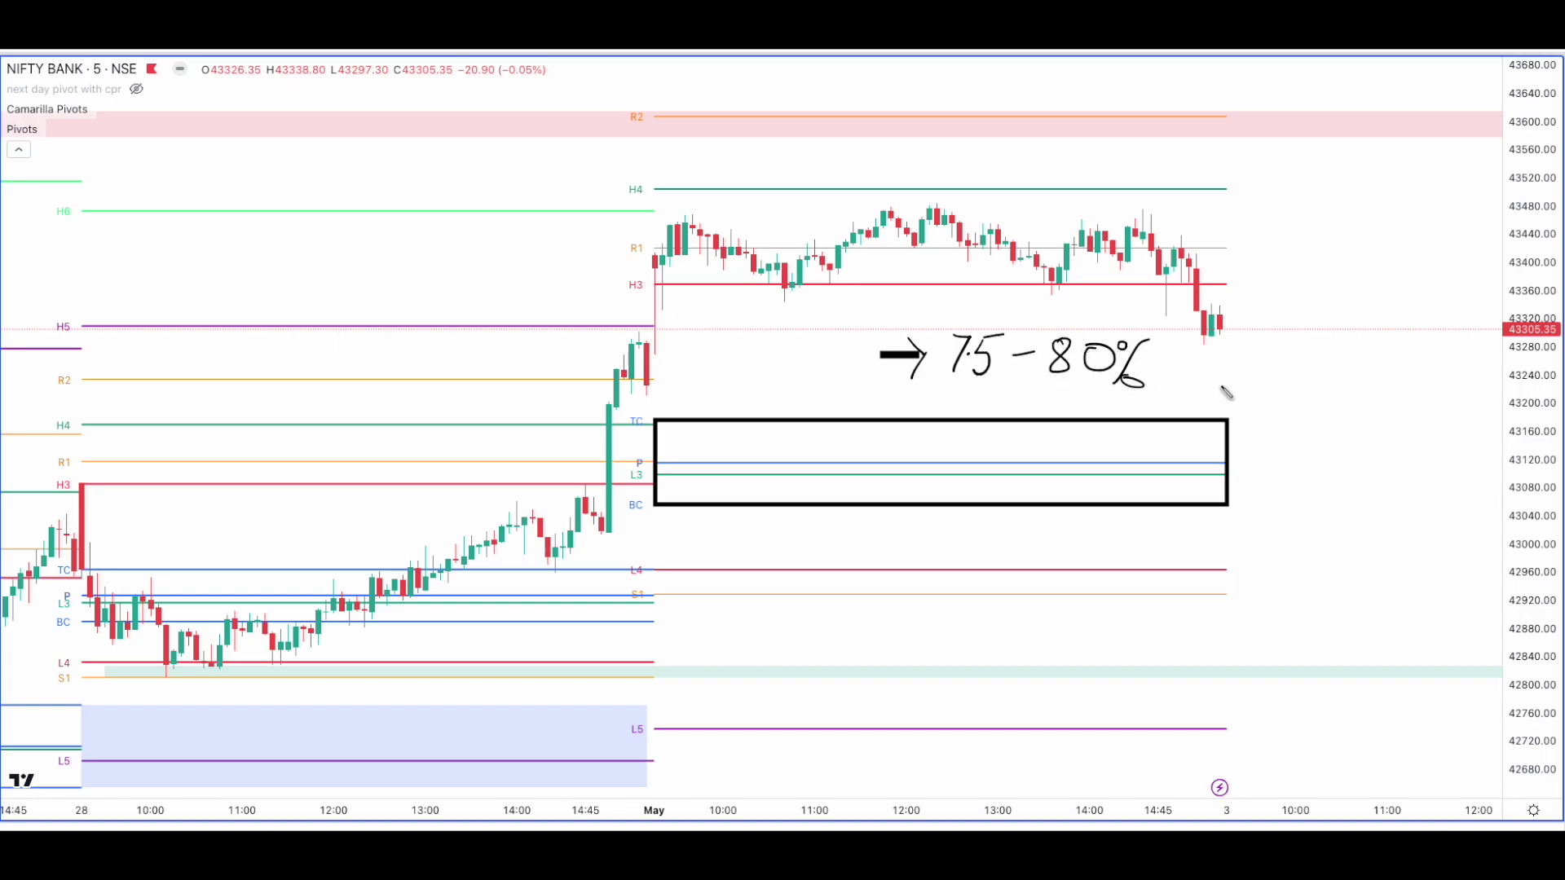
key(e)
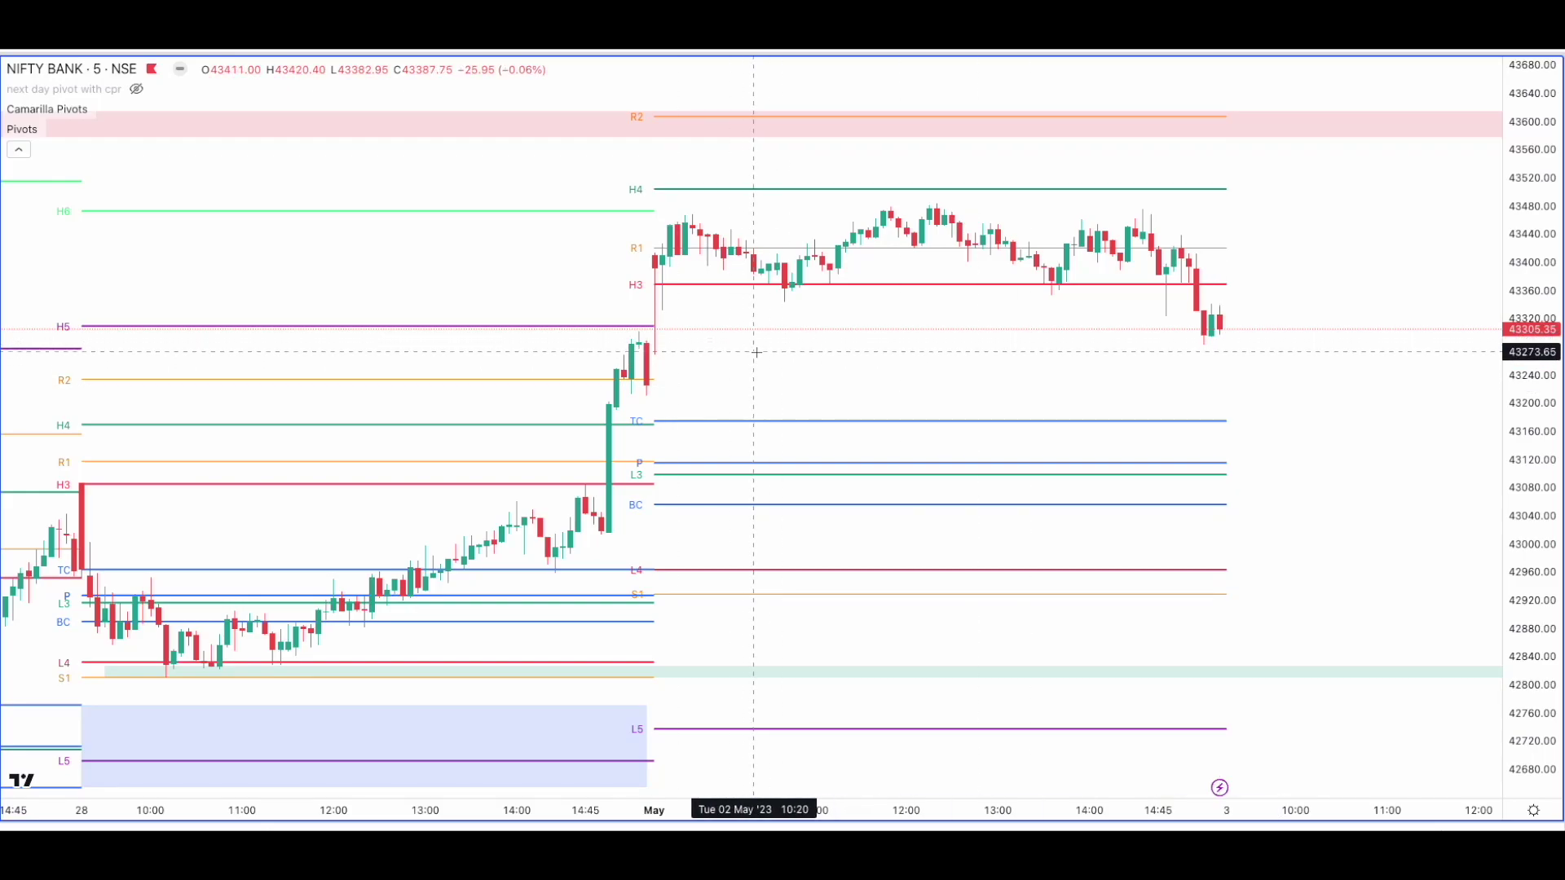
Show the hidden "next day pivot with cpr" indicator and bring its projected 3 May levels into view.
click(136, 89)
drag(881, 340, 391, 412)
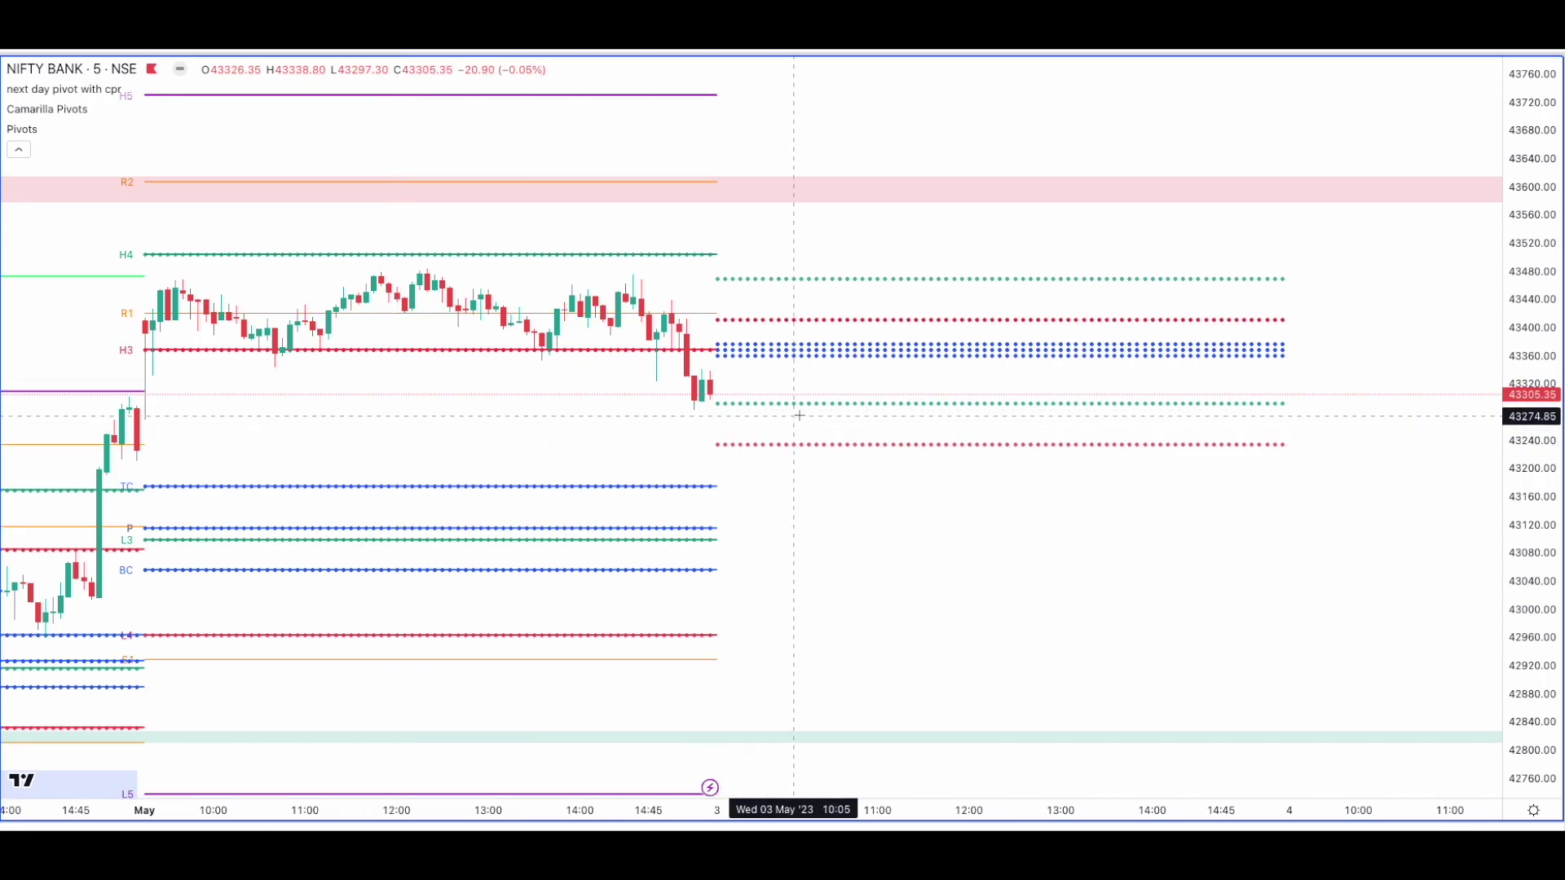
drag(1523, 348, 1523, 386)
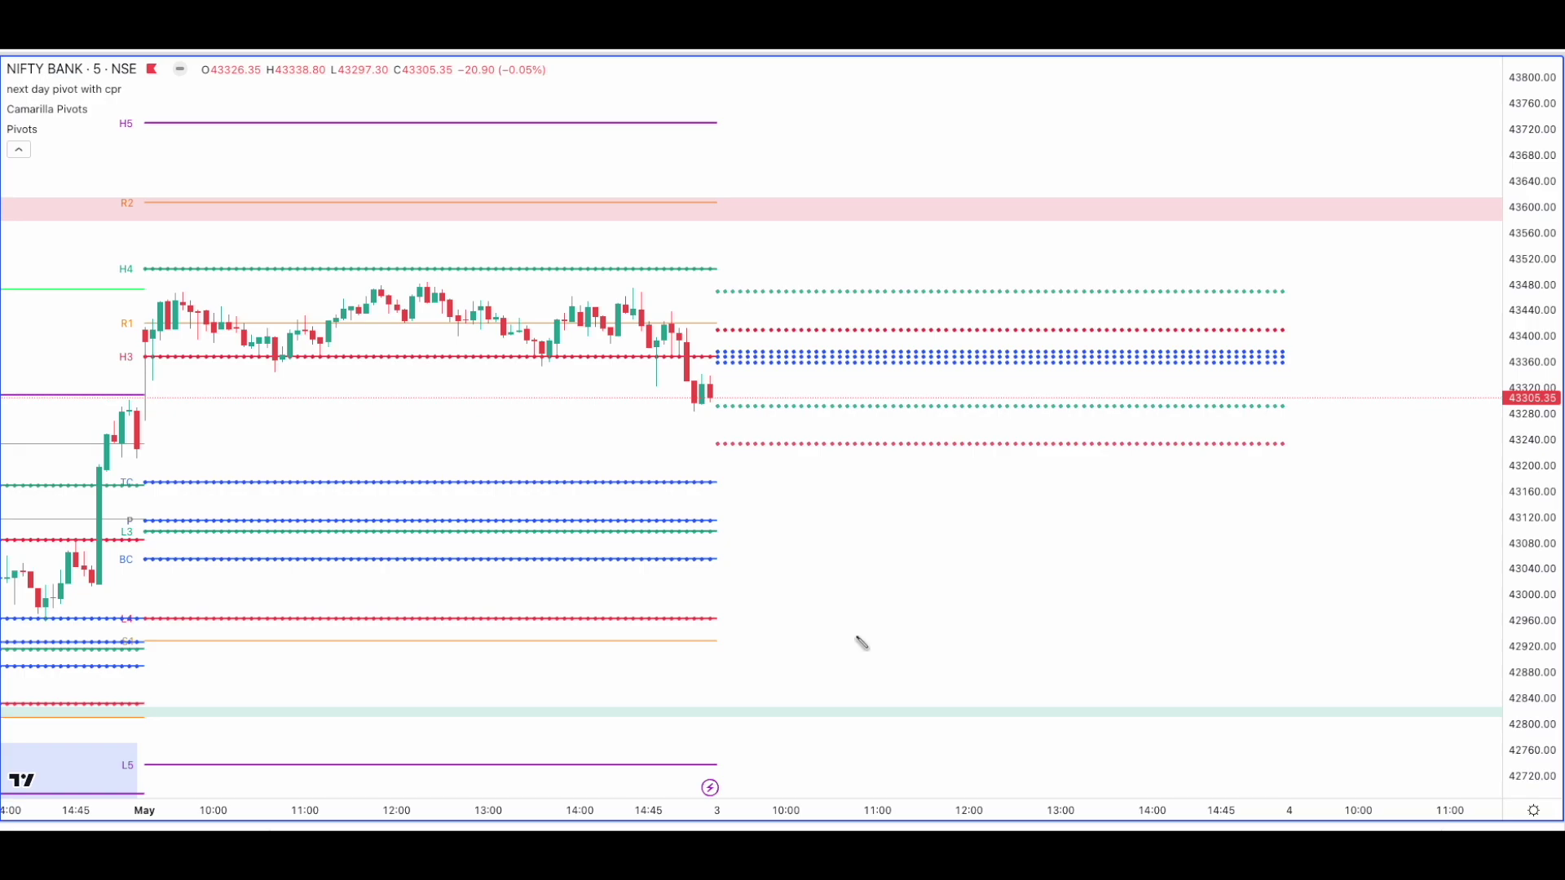
Circle the last candle with a downward arrow, extend the TC-to-BC box into 3 May, and draw a rising arrow to the projected CPR.
mouse_move(710, 393)
mouse_down()
mouse_move(689, 499)
mouse_move(713, 481)
mouse_move(944, 560)
mouse_move(1283, 560)
mouse_up()
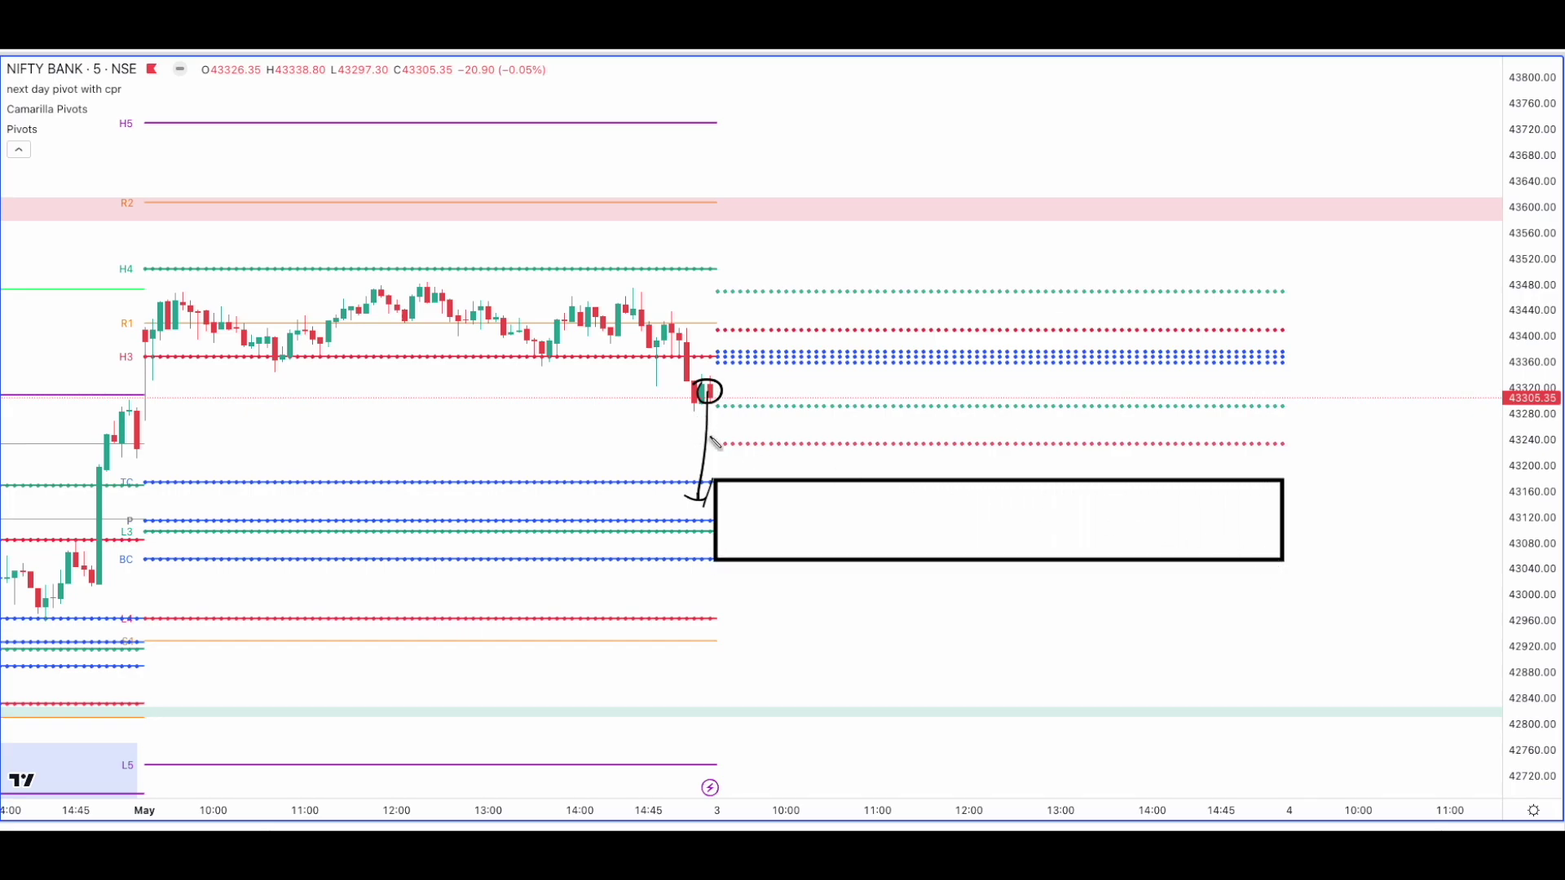
mouse_move(725, 517)
mouse_down()
mouse_move(774, 512)
mouse_move(797, 393)
mouse_move(779, 379)
mouse_move(821, 383)
mouse_up()
Box the H3-to-L3 ranges of the May and projected 3 May sessions, write "Bullish" above them, and clear all annotations.
drag(144, 357, 713, 516)
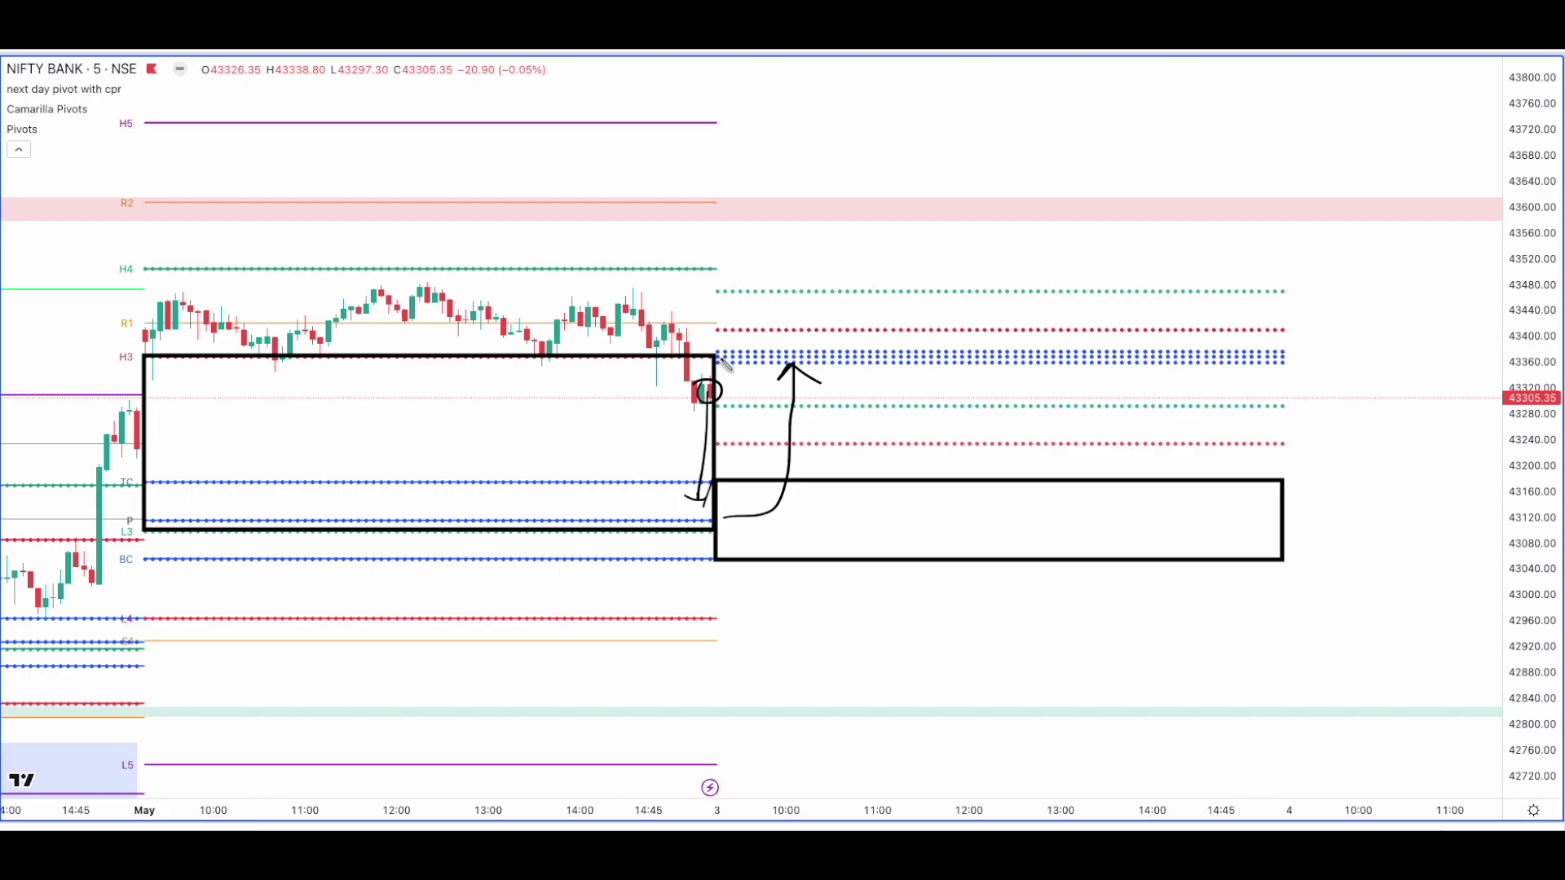
drag(717, 330, 1294, 413)
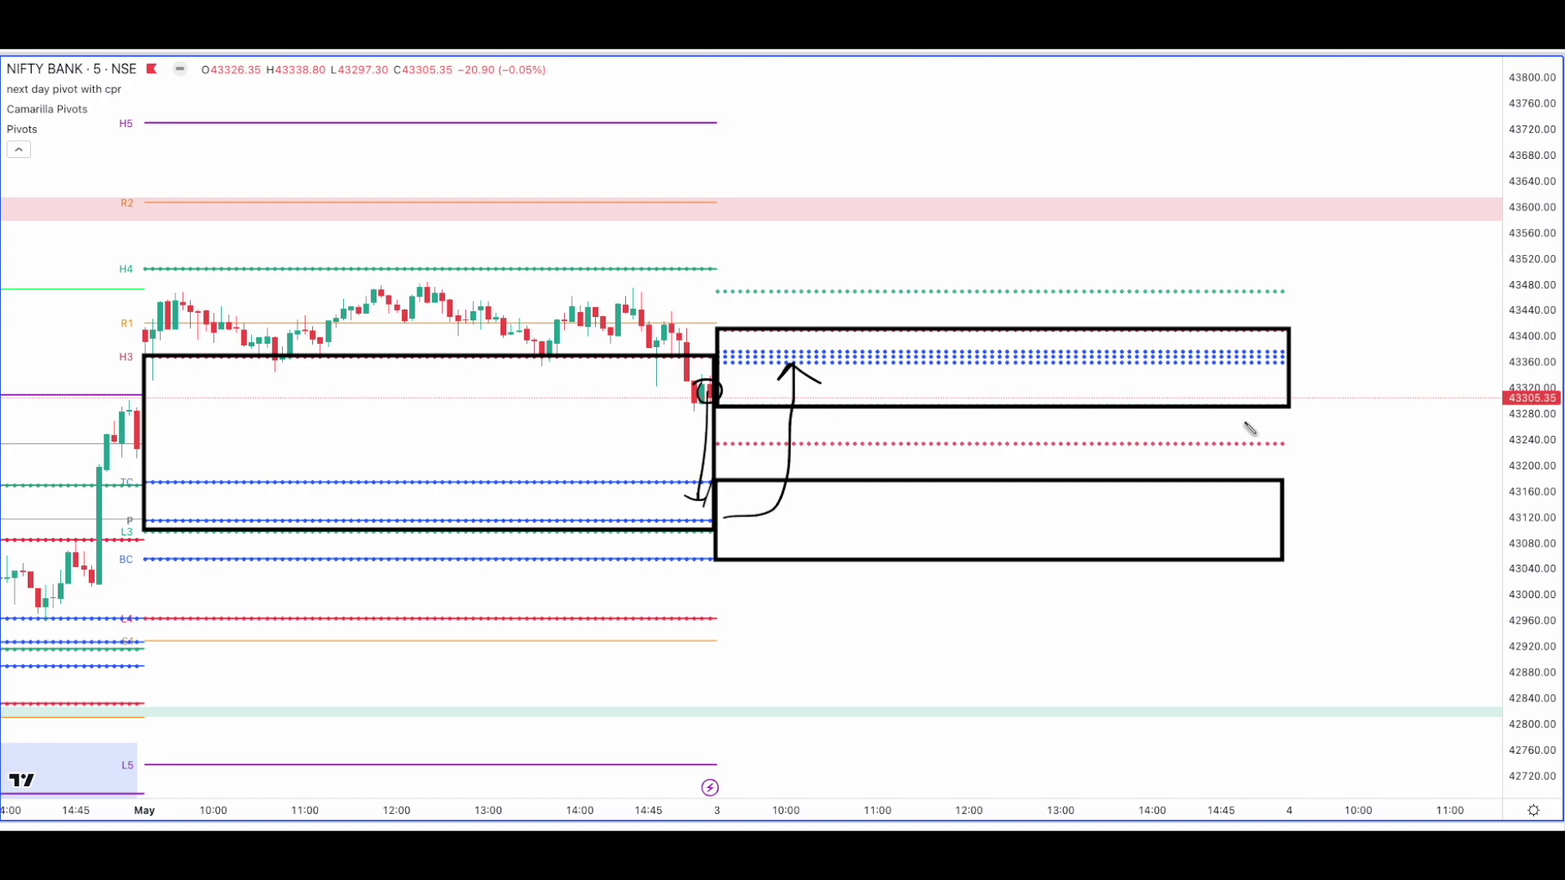
drag(837, 260, 1011, 278)
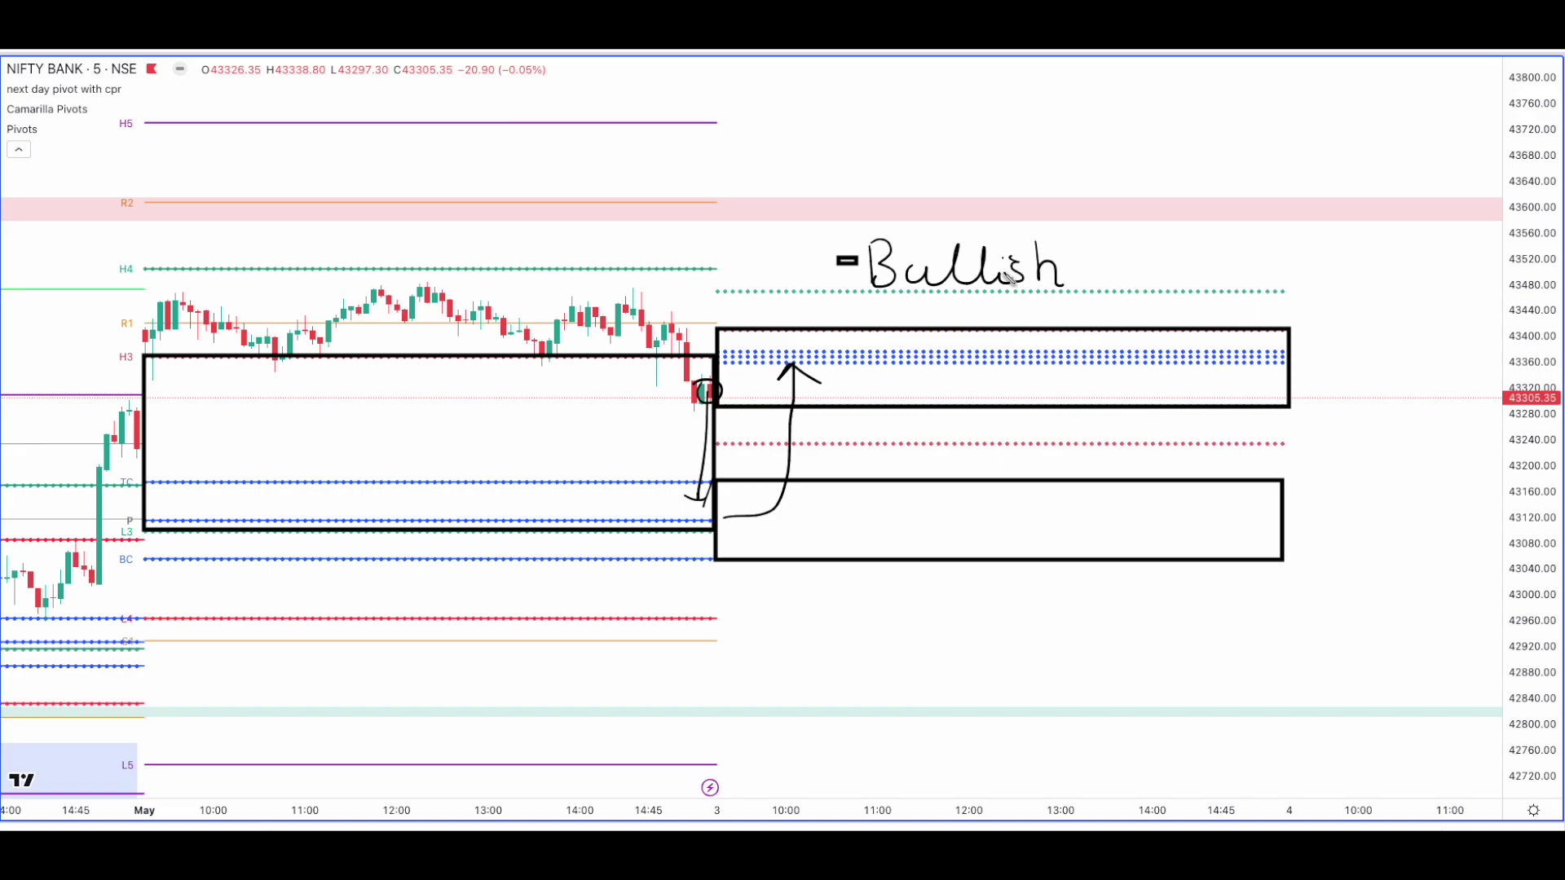
key(Delete)
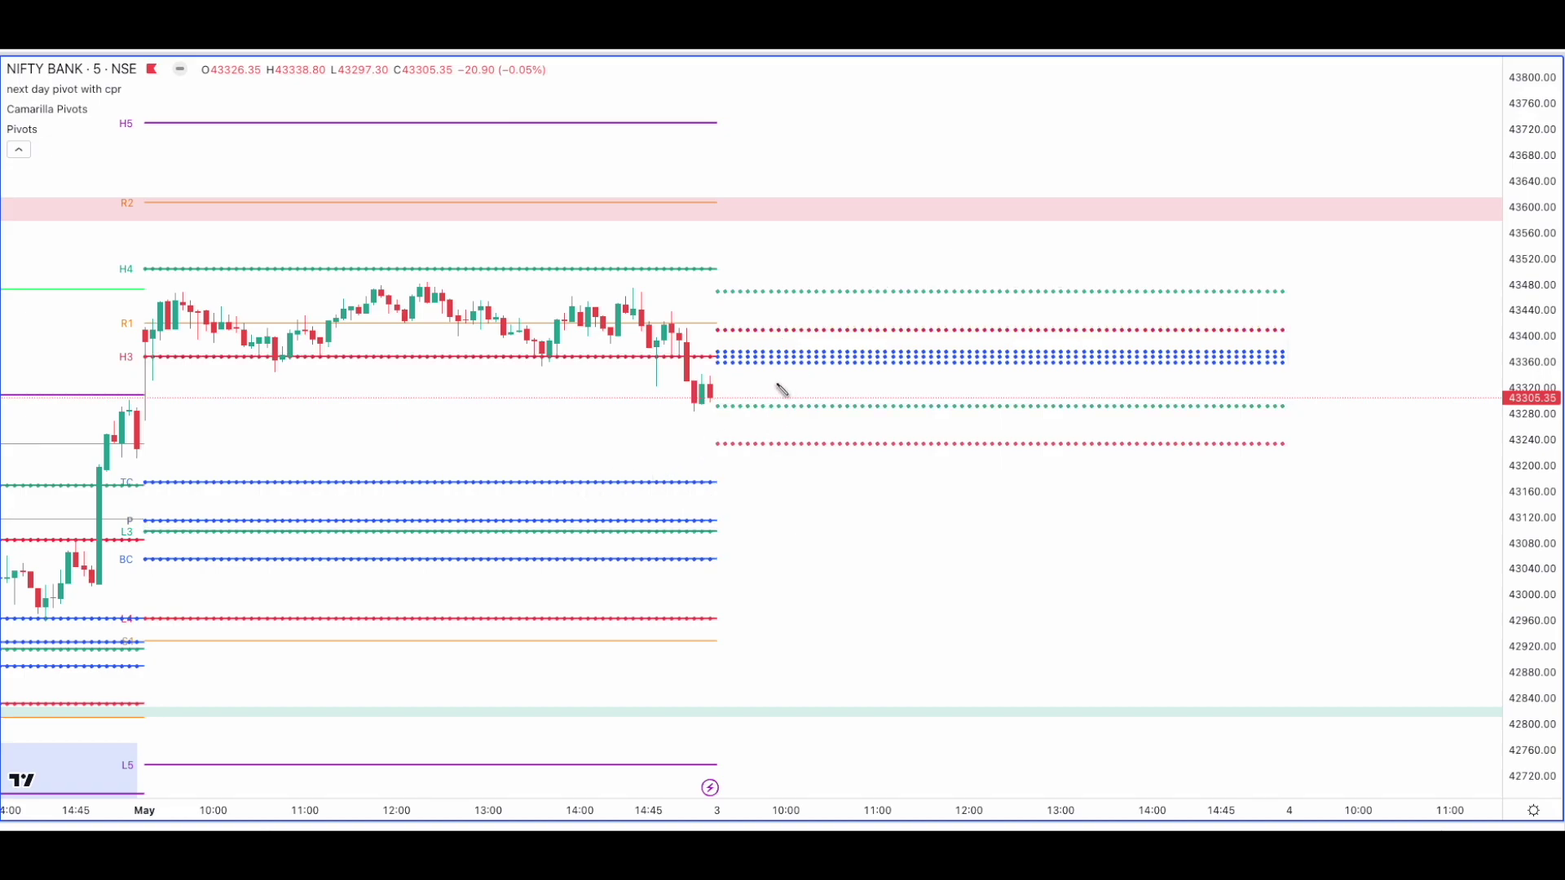
Trace a sideways path between lines along the projected L3 and lower CPR levels, clear the drawings, and switch to the Nifty 50 chart.
drag(714, 407, 1303, 407)
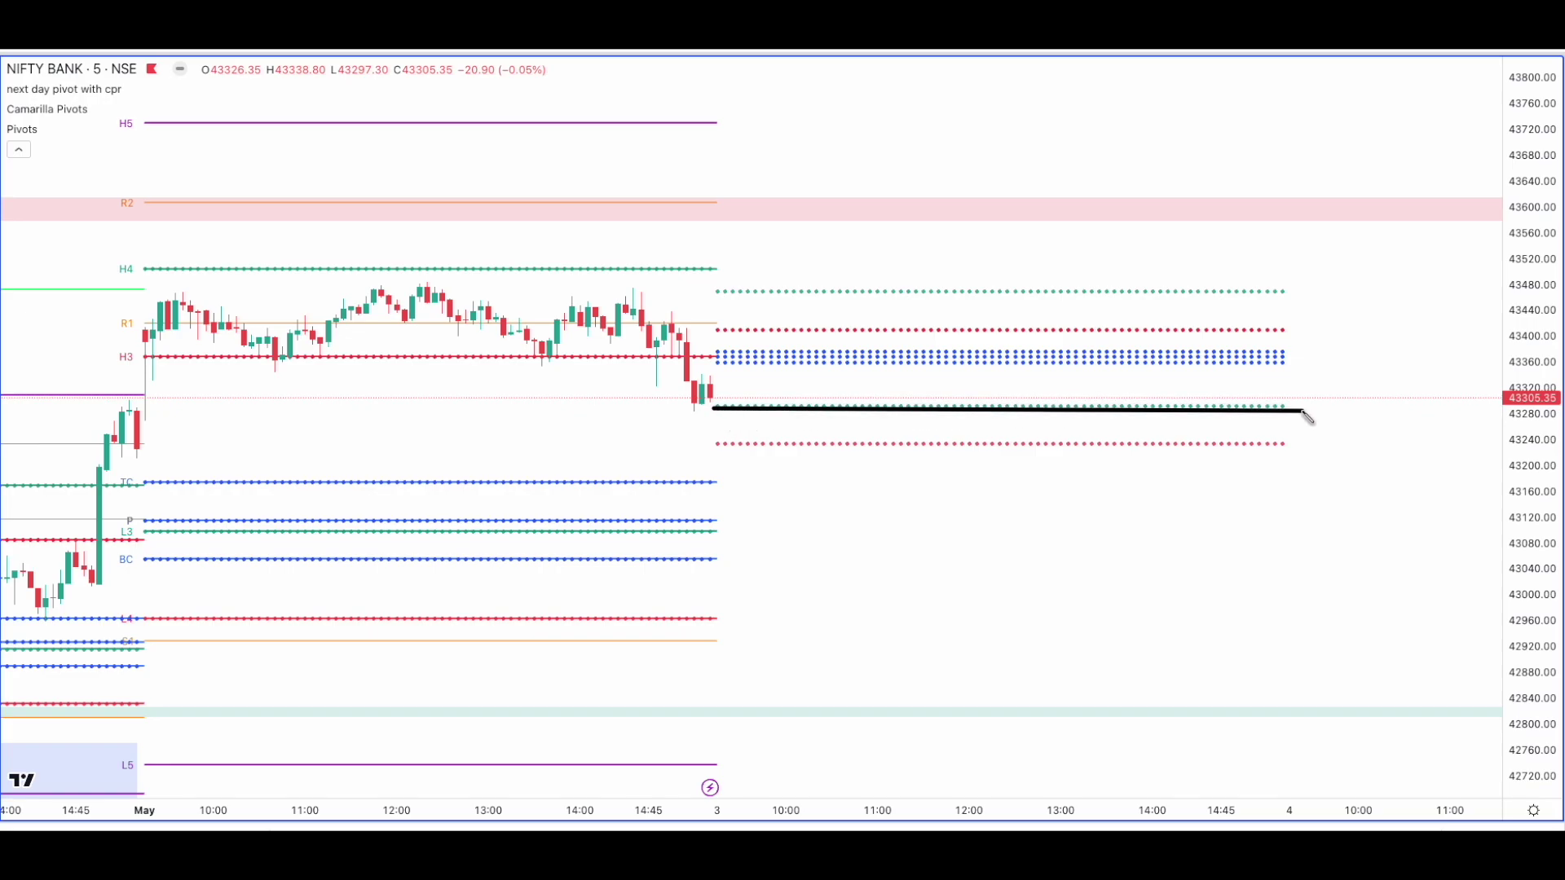
drag(721, 365, 1309, 367)
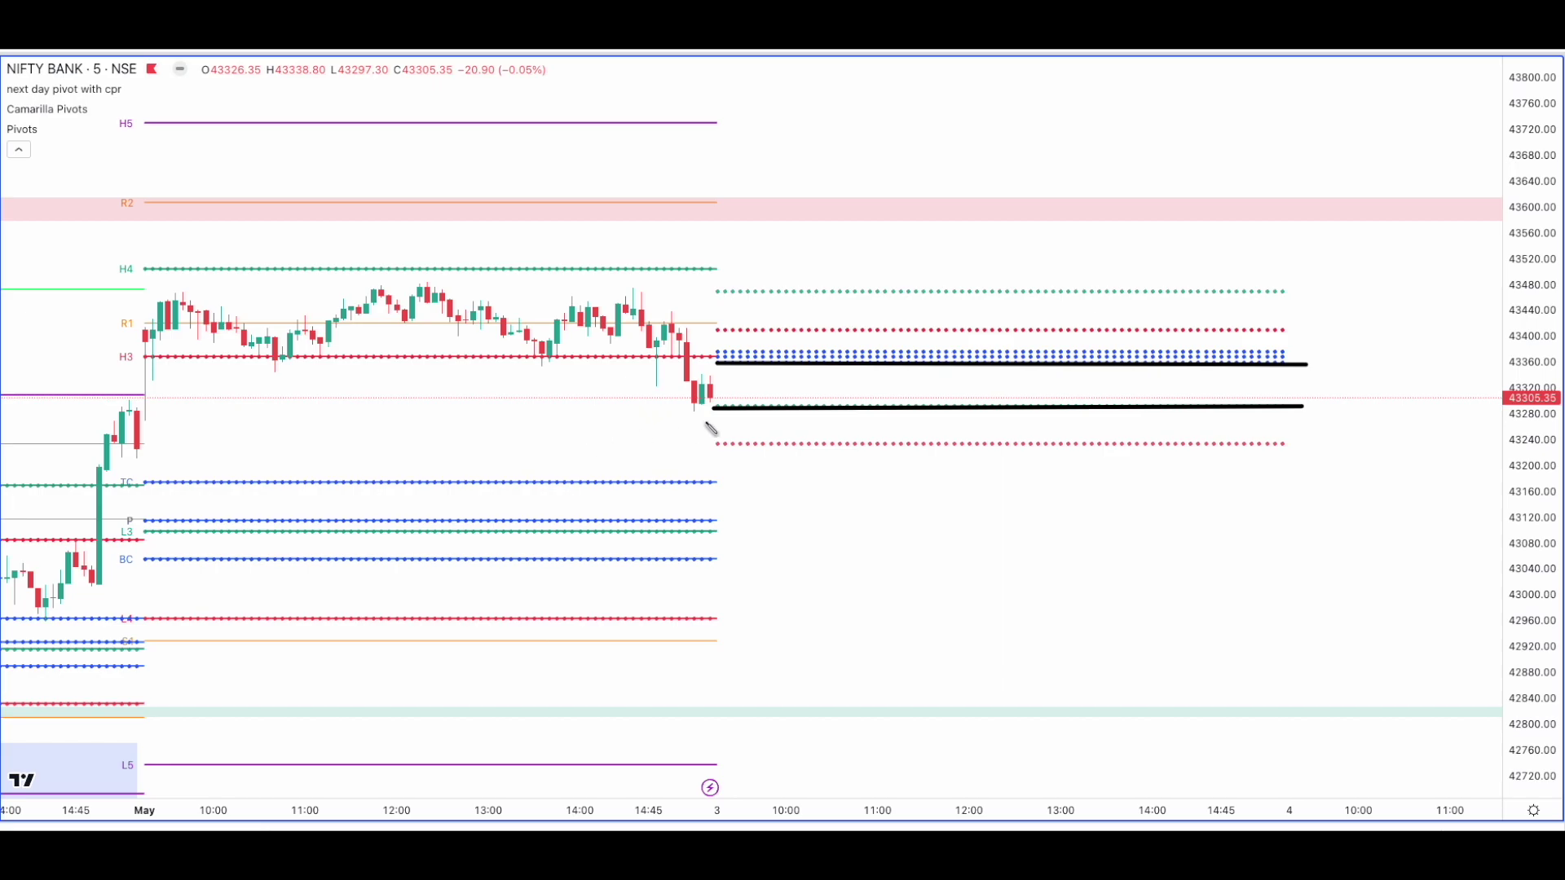
mouse_move(741, 389)
mouse_down()
mouse_move(1089, 405)
mouse_move(1294, 391)
mouse_up()
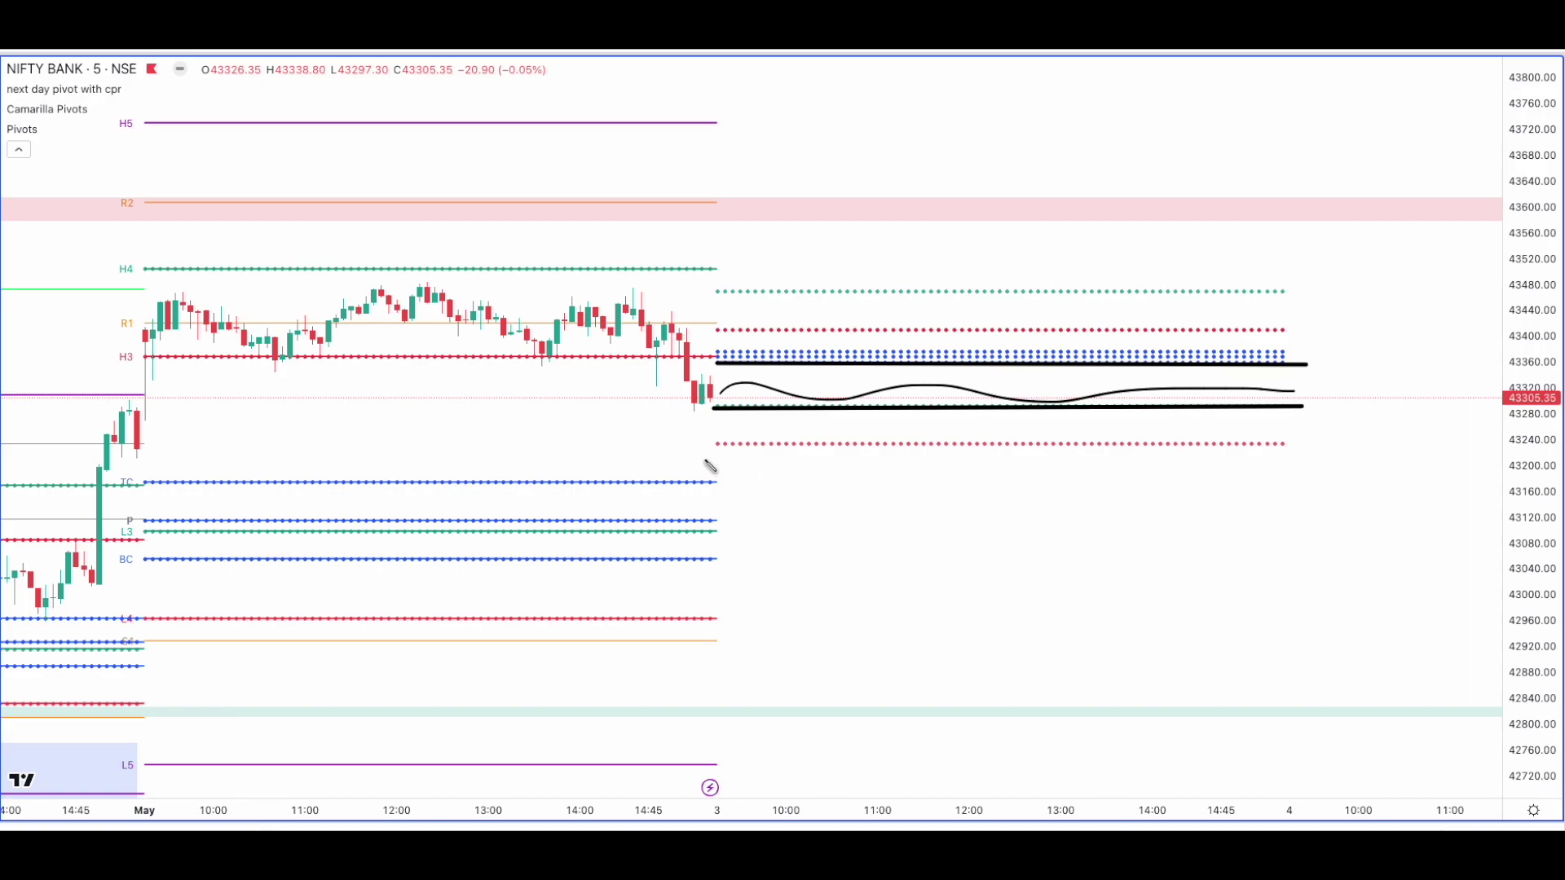
key(e)
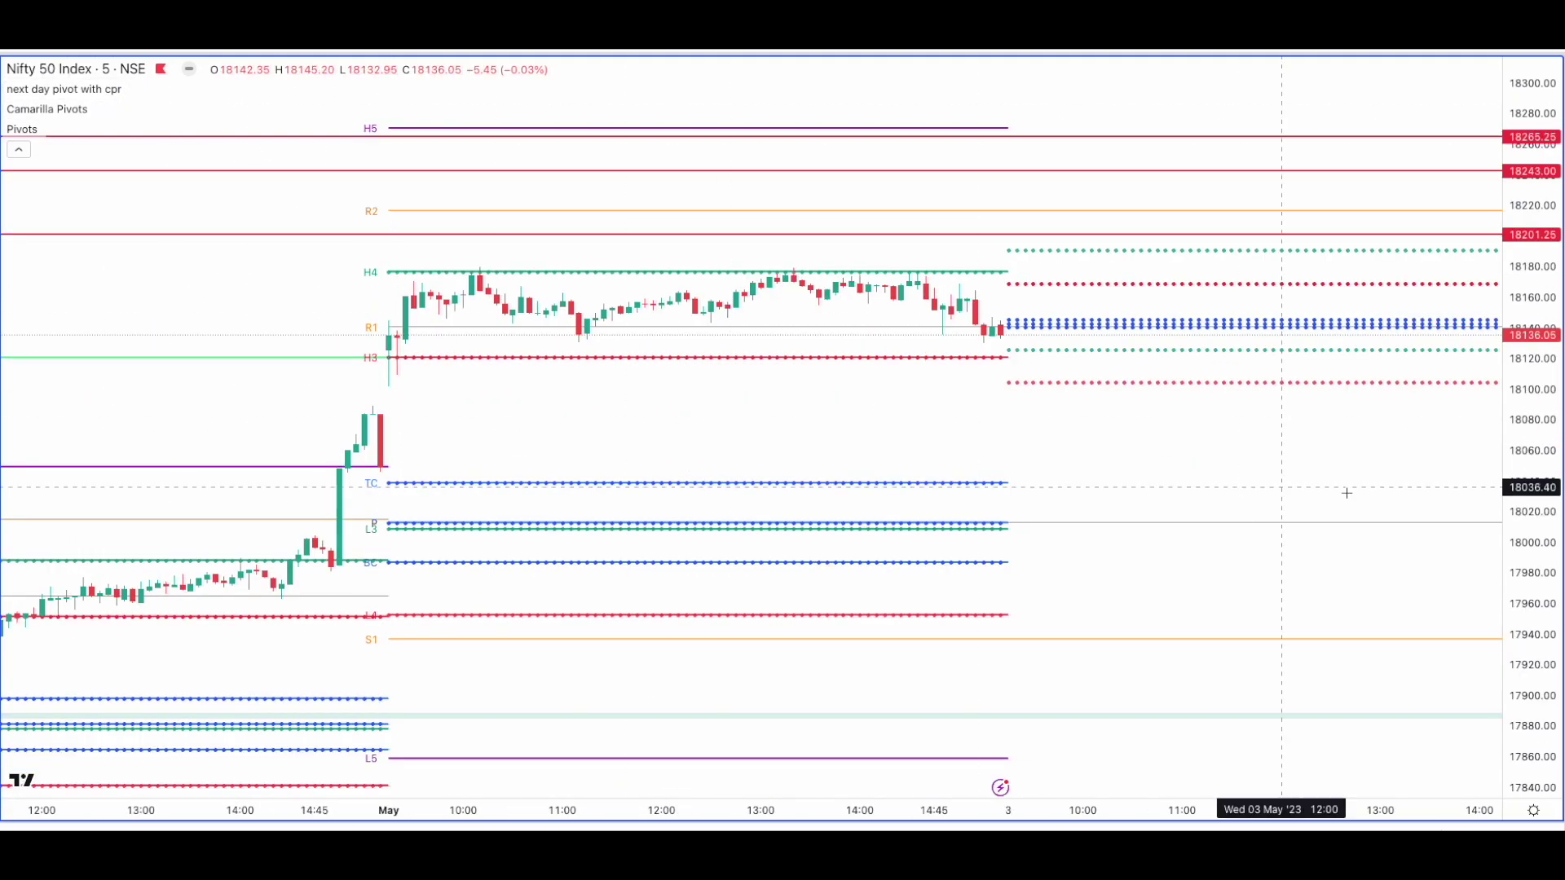
Box the CPR and H3-to-L3 ranges of the May and projected 3 May sessions on Nifty 50, and clear the boxes.
drag(1313, 448, 996, 514)
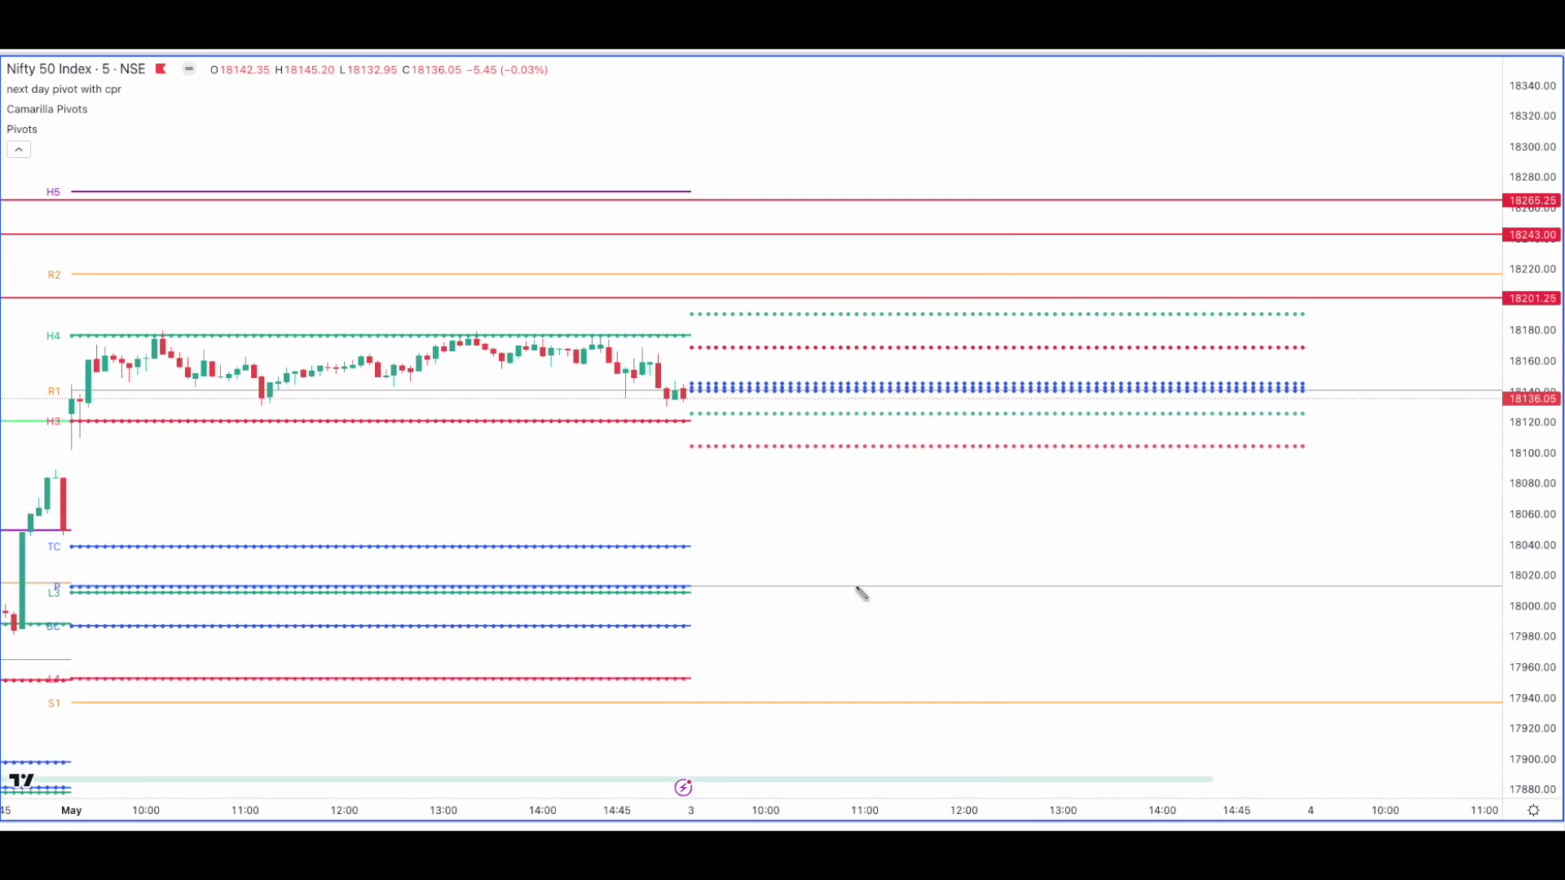
mouse_move(65, 546)
mouse_down()
mouse_move(170, 617)
mouse_move(692, 630)
mouse_up()
mouse_move(693, 383)
mouse_down()
mouse_move(700, 396)
mouse_move(1195, 408)
mouse_move(1309, 396)
mouse_up()
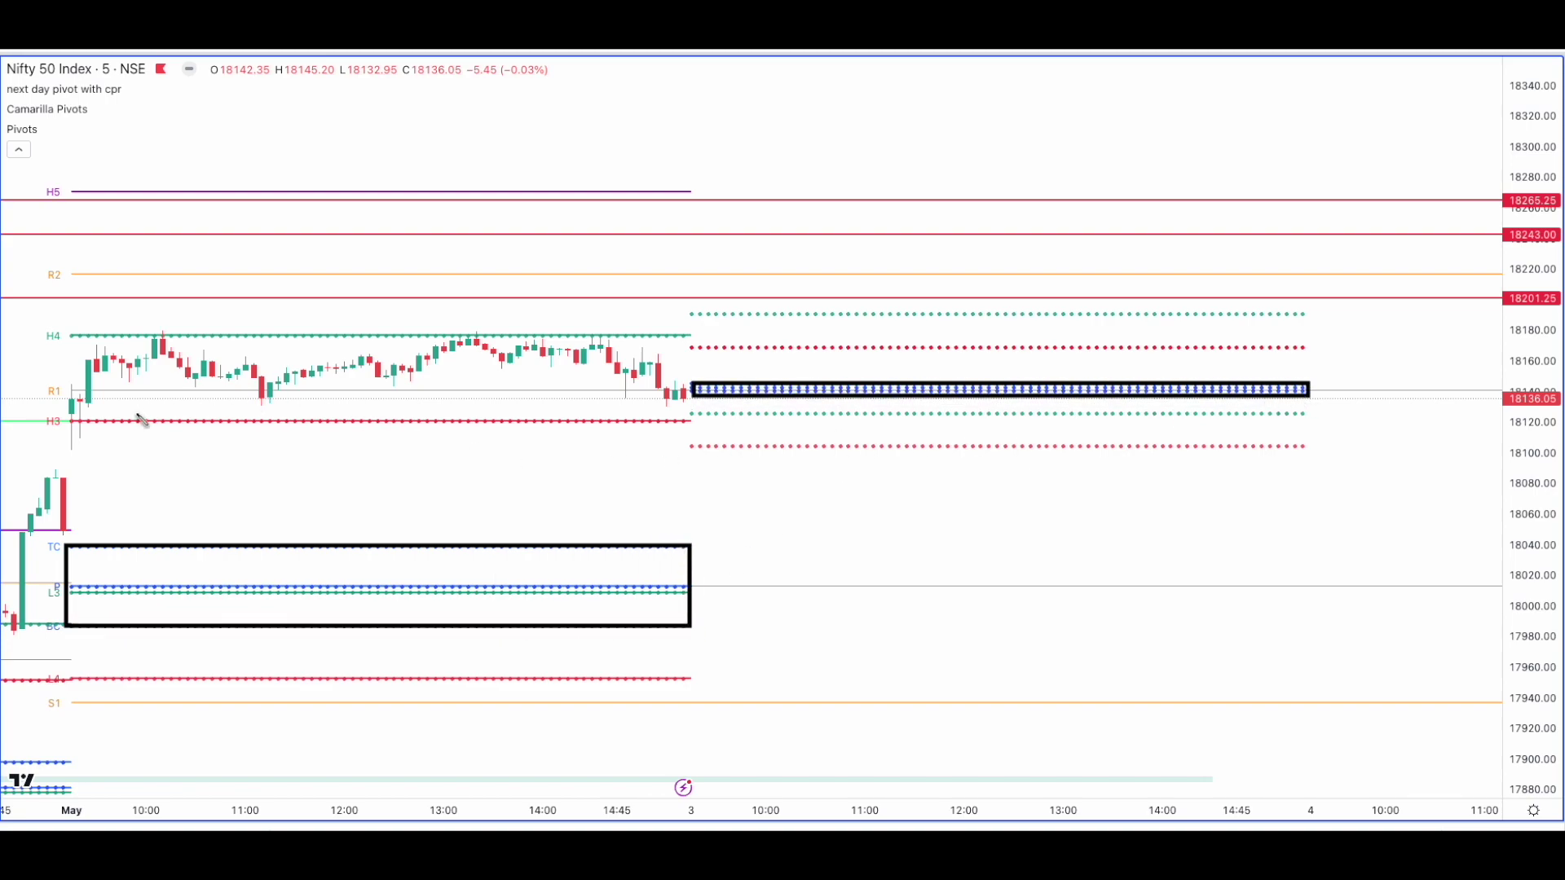
mouse_move(70, 423)
mouse_down()
mouse_move(210, 514)
mouse_move(701, 601)
mouse_move(687, 591)
mouse_up()
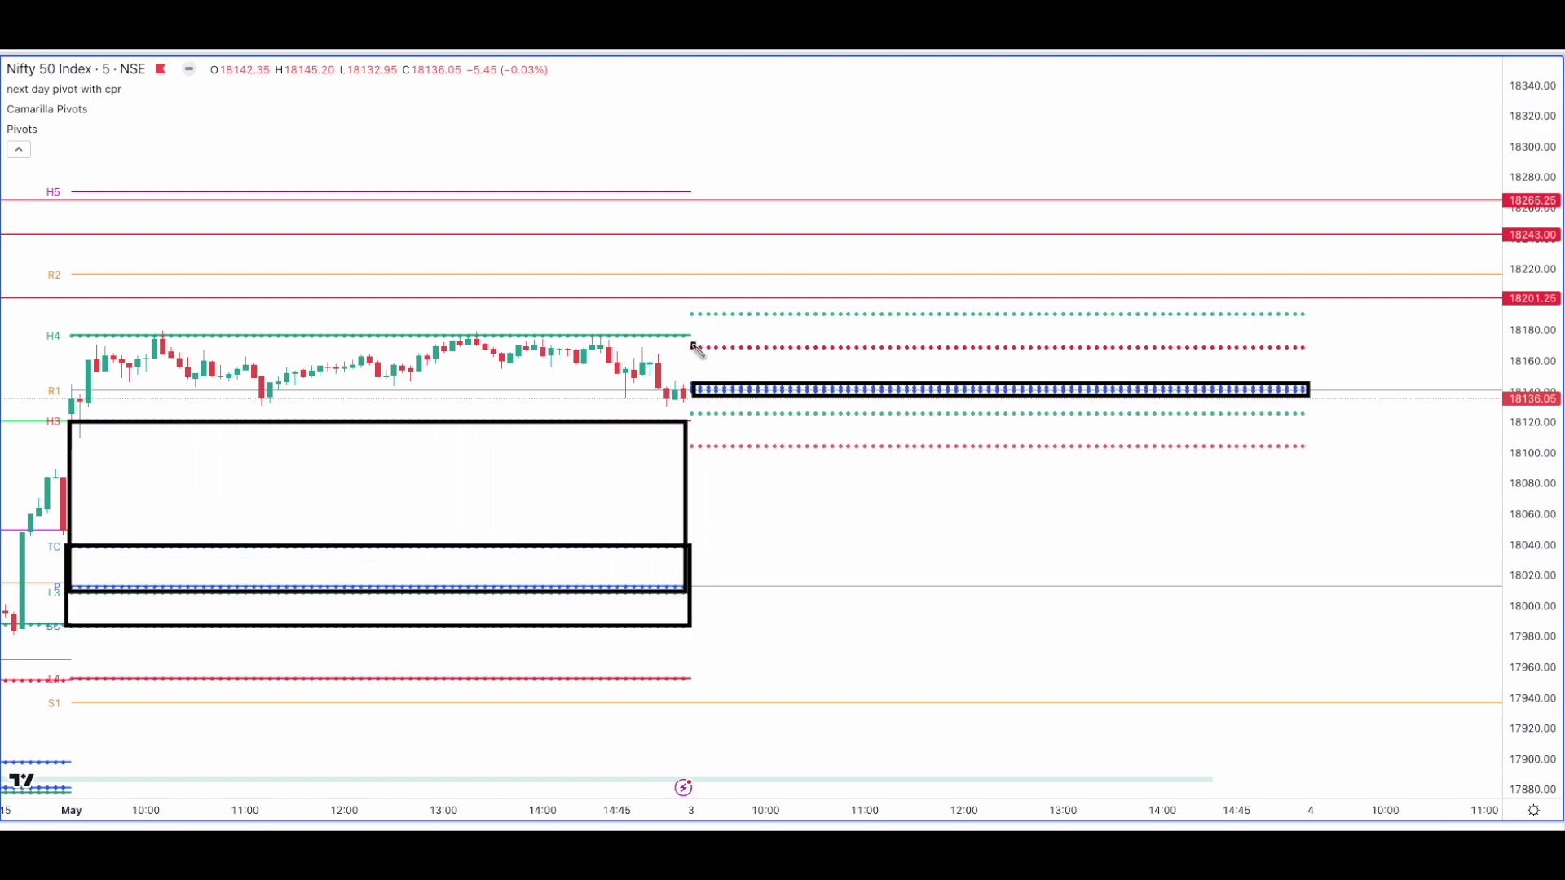
drag(691, 347, 1310, 420)
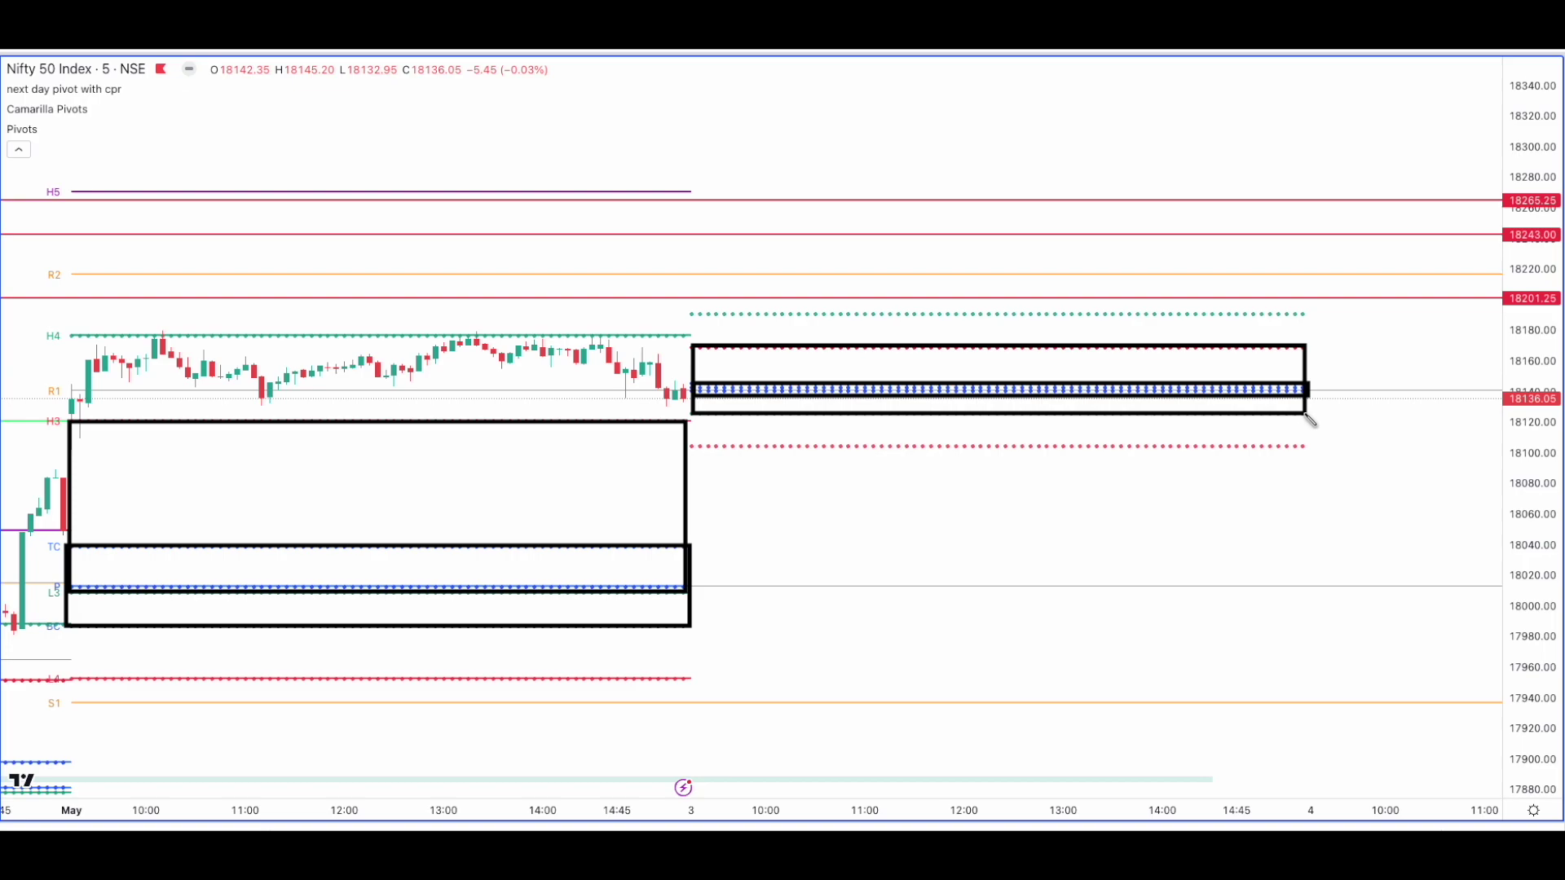
key(Delete)
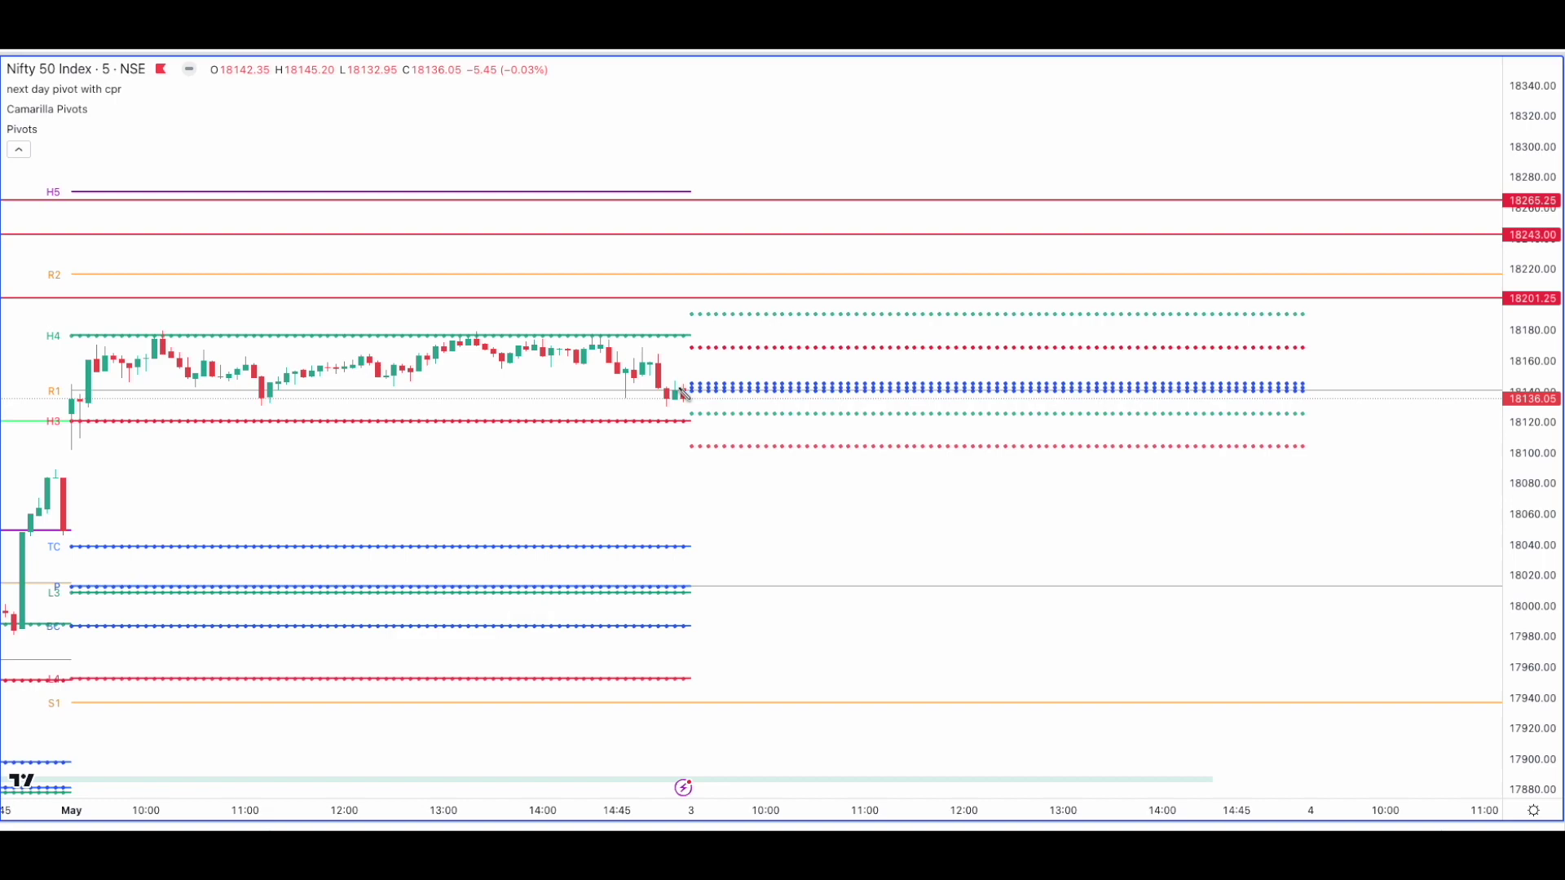
Circle the last candle with an arrow down to the pivot, clear it, and draw a line along the projected 3 May L3 level.
drag(689, 394, 687, 587)
drag(674, 569, 697, 561)
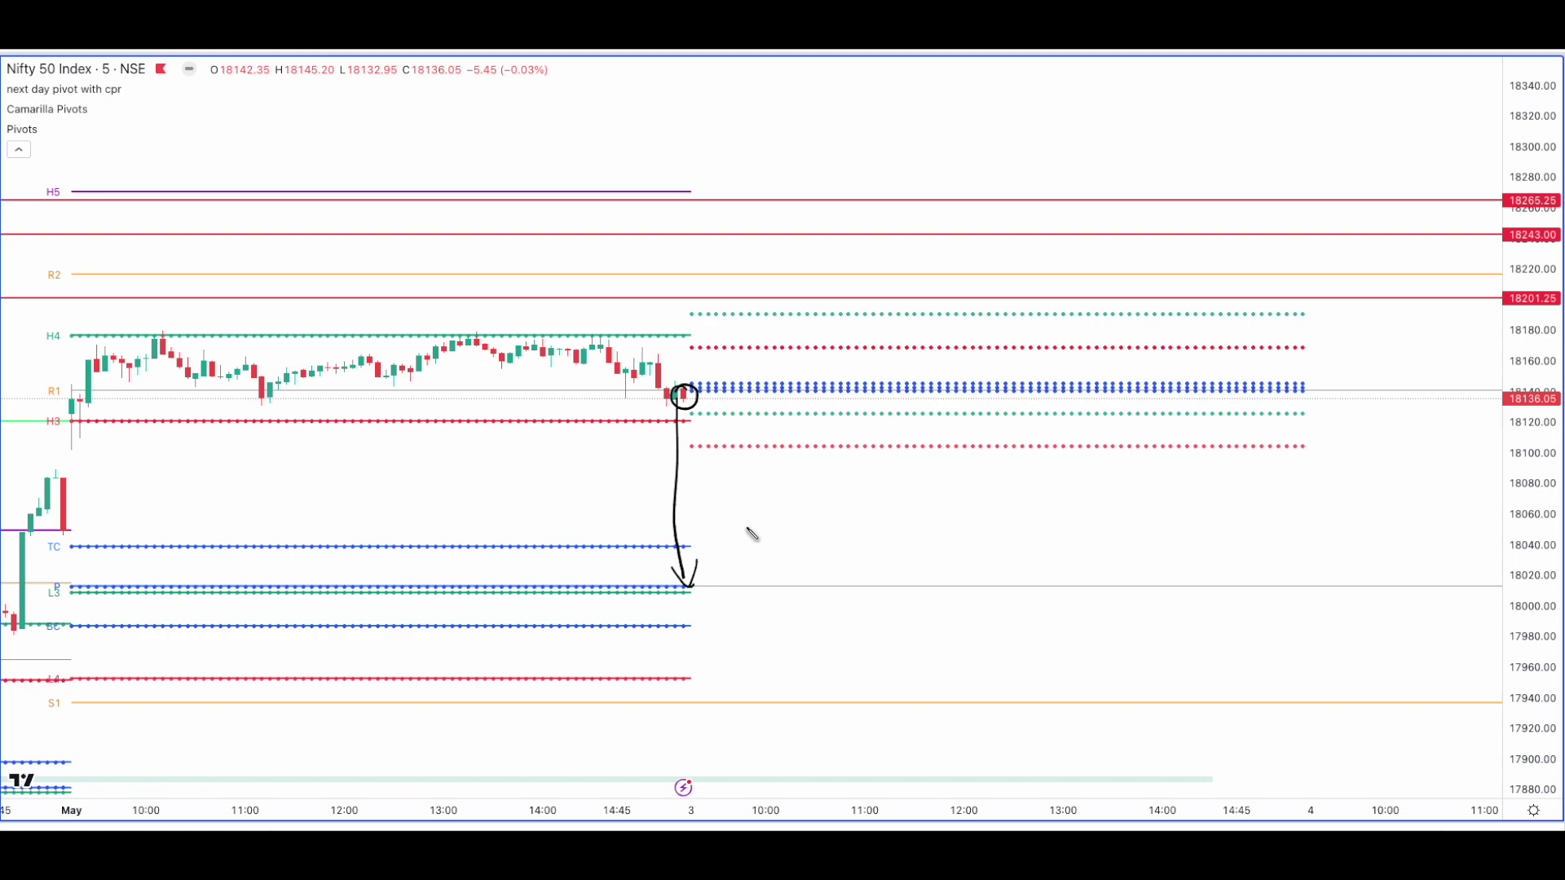
key(Delete)
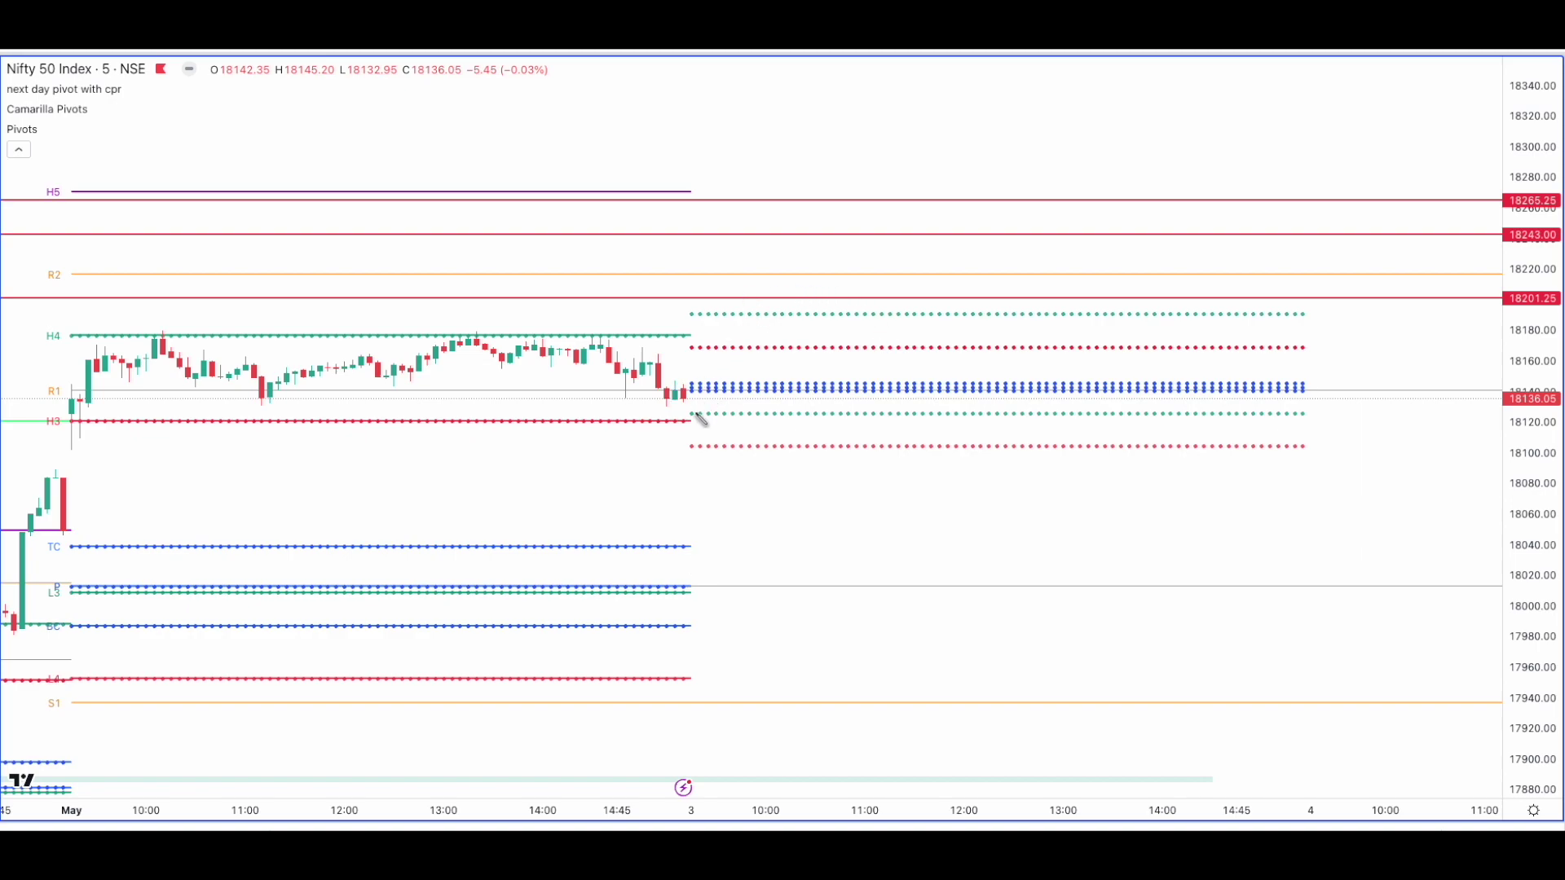
drag(693, 416, 1337, 416)
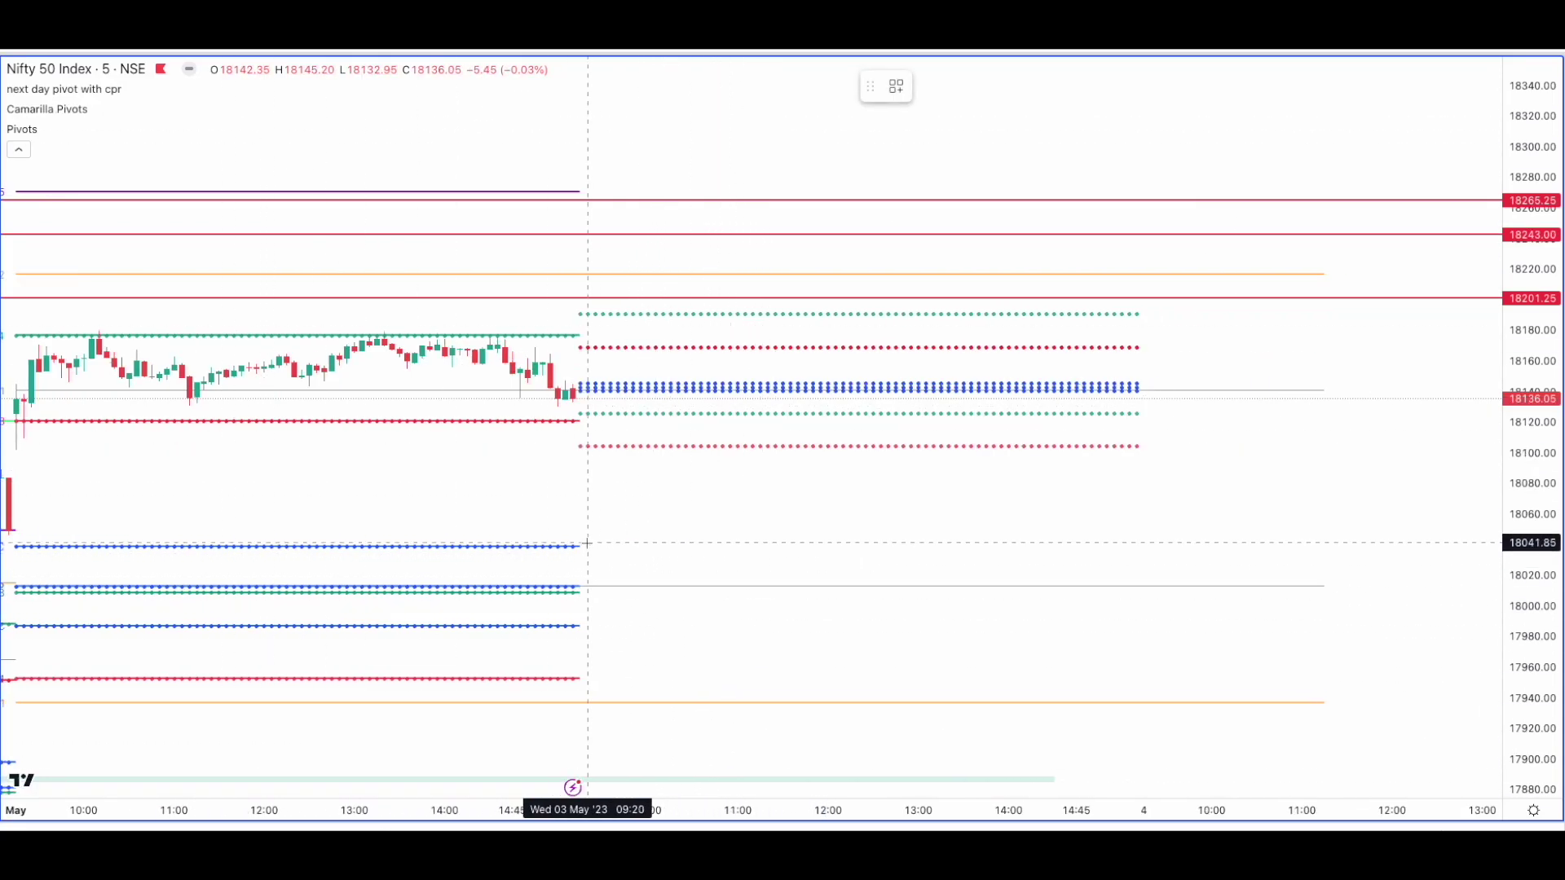
Box the May CPR zone across the 3 May session from about 18,040 to 17,987 on Nifty 50, and fill it blue.
mouse_move(580, 546)
mouse_down()
mouse_move(1160, 629)
mouse_move(1137, 626)
mouse_up()
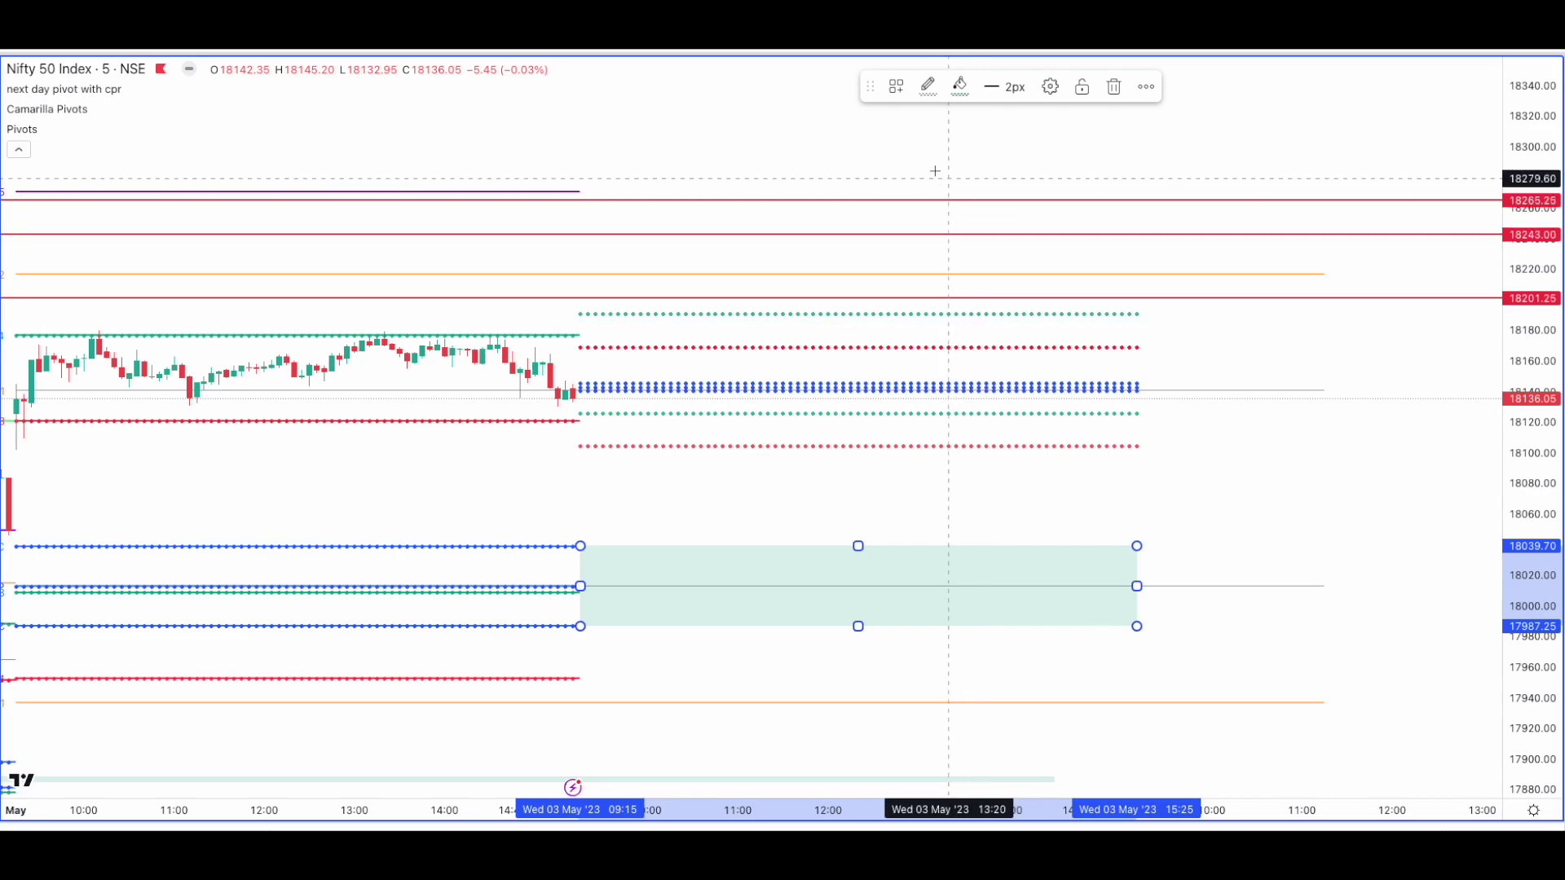
click(959, 88)
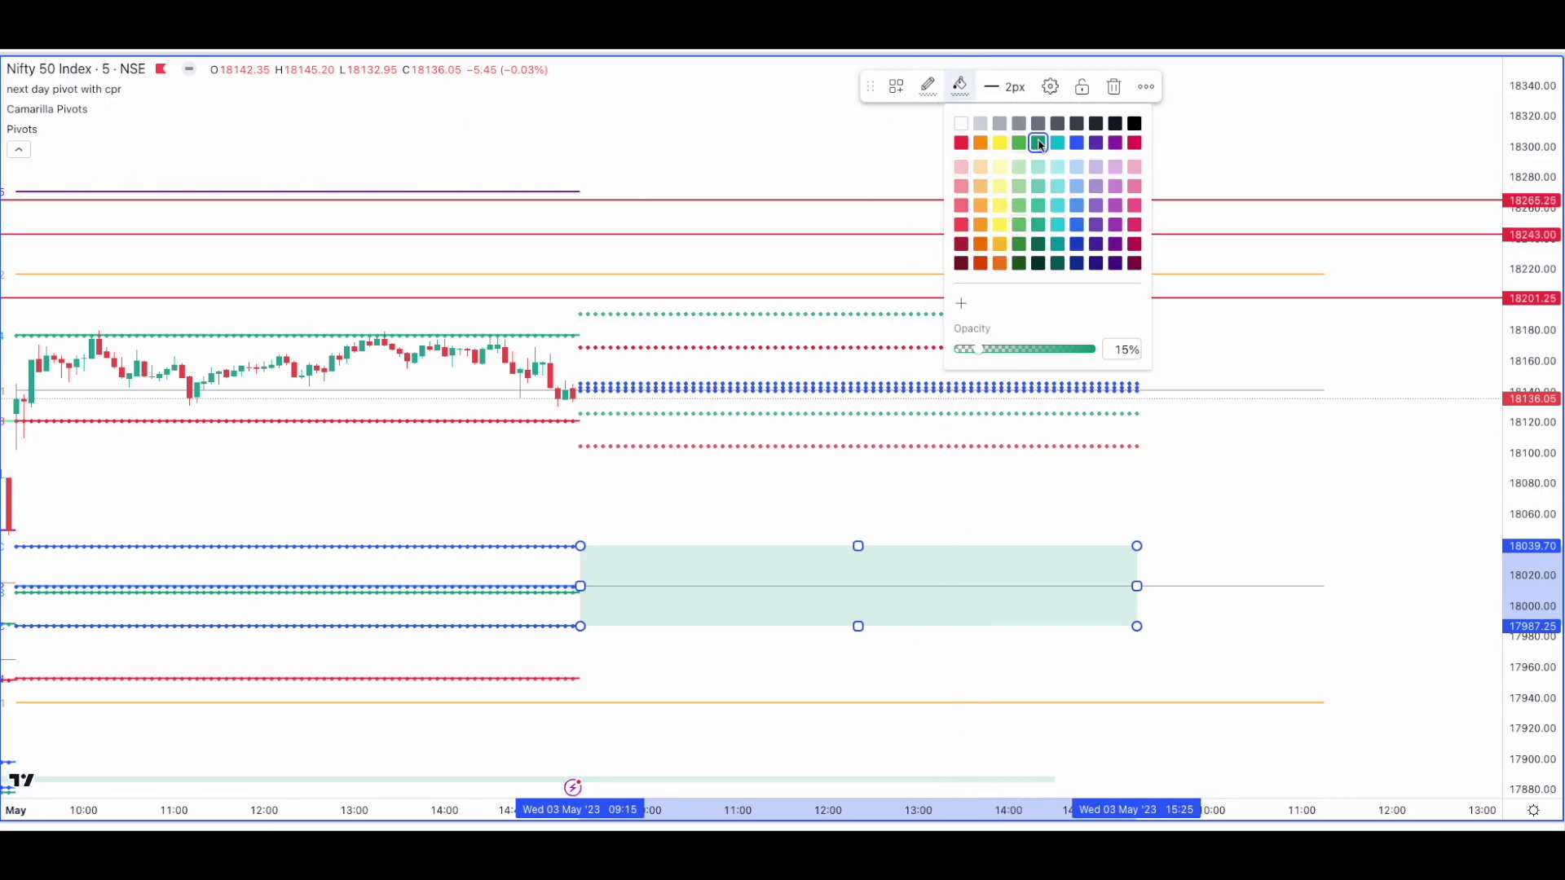
click(1076, 145)
drag(720, 481, 709, 524)
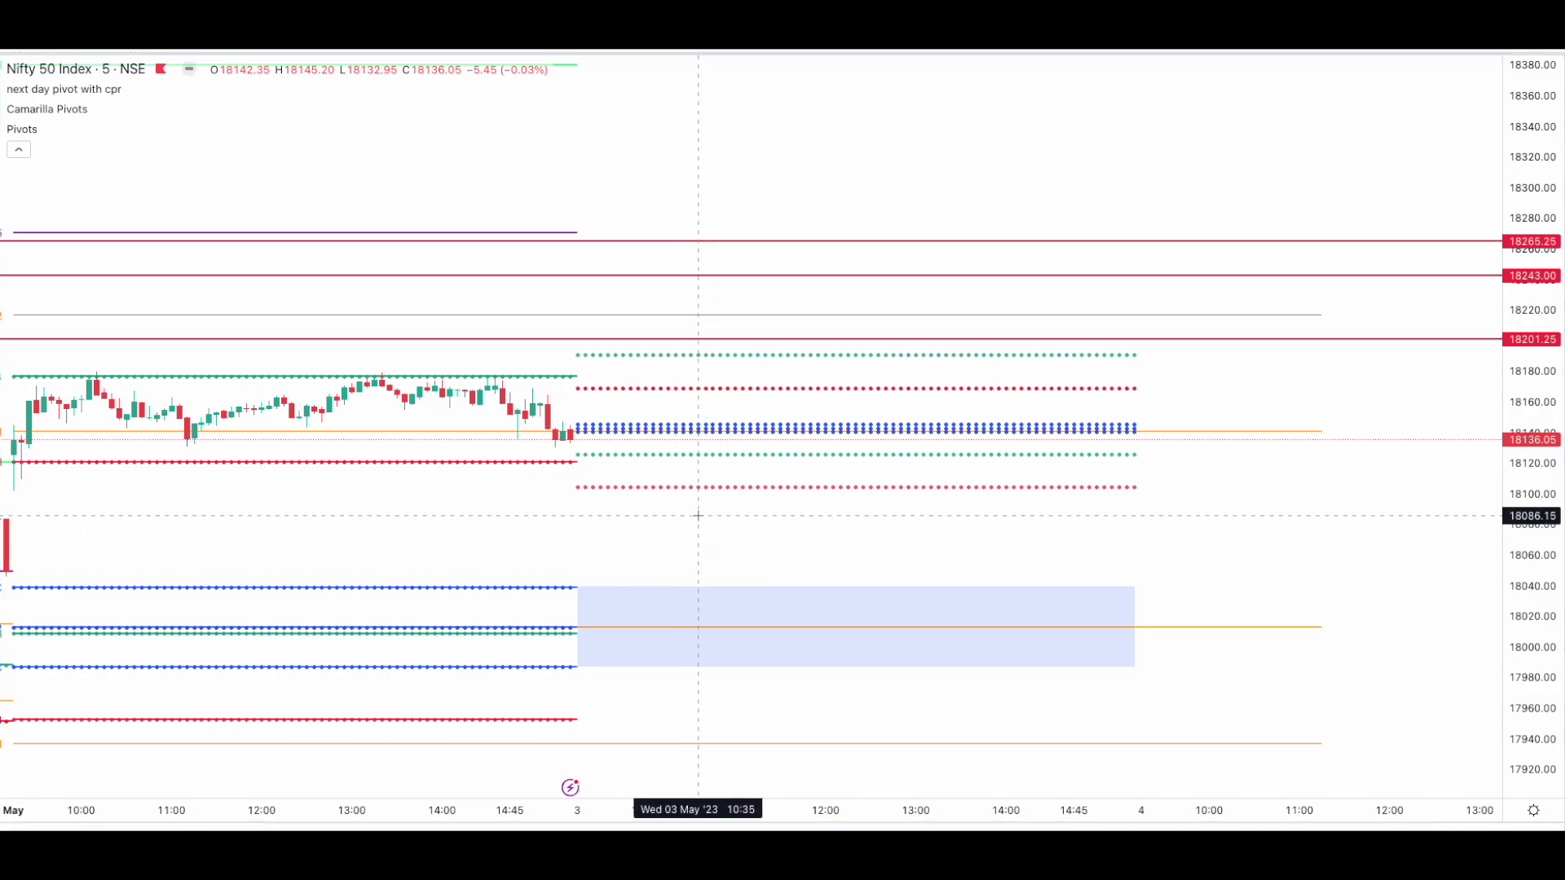
Switch to the NIFTY BANK chart and box the May CPR zone between TC and BC across the 3 May session in blue.
key(Tab)
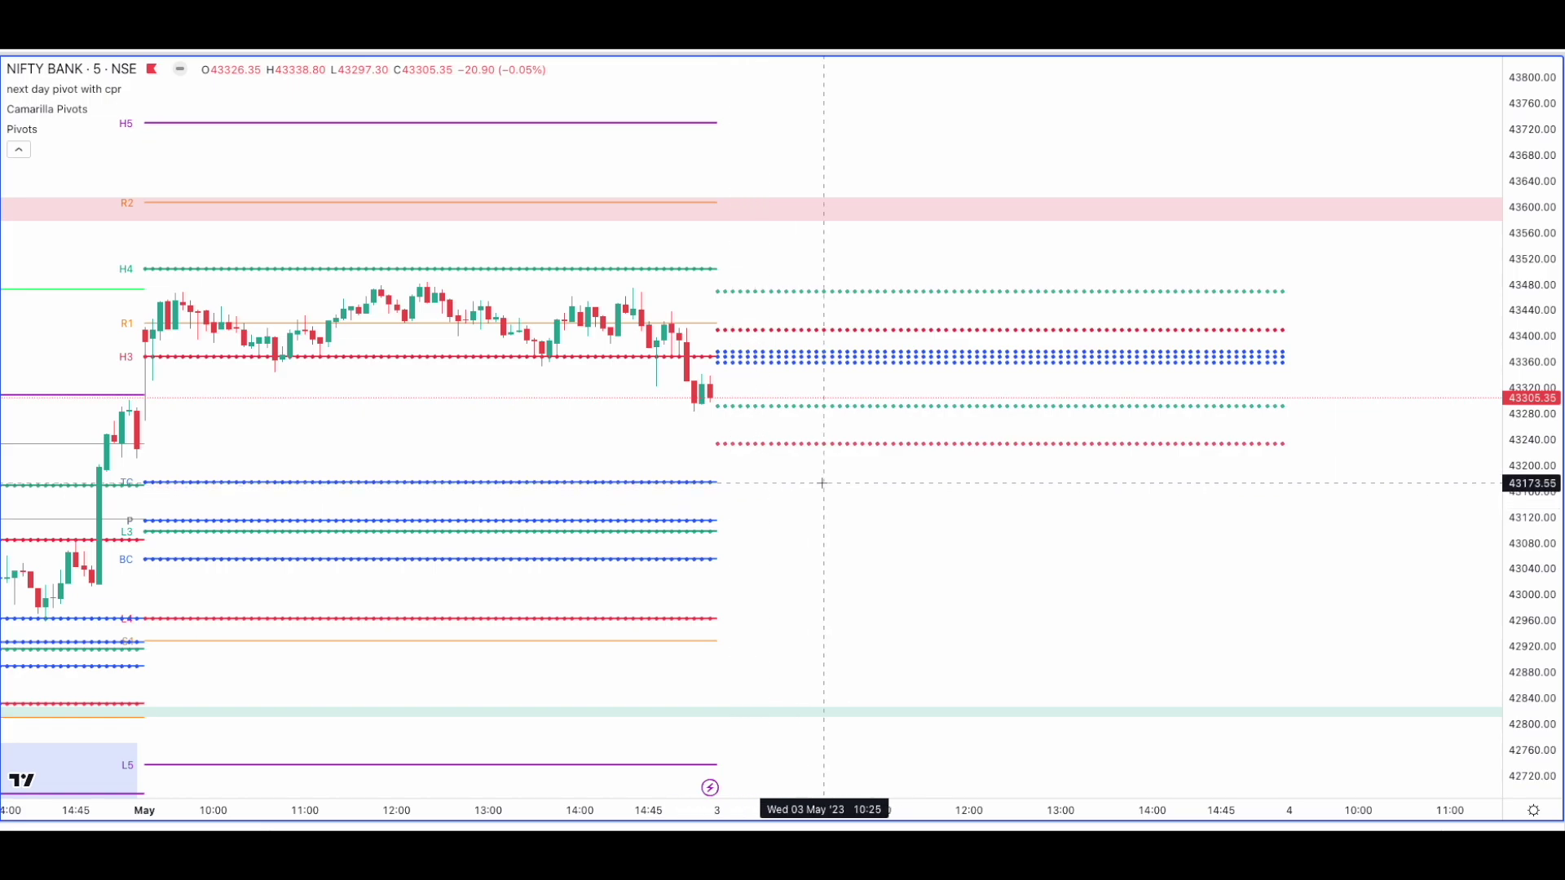
drag(814, 482, 656, 475)
scroll(655, 476, down, 2)
scroll(658, 481, right, 5)
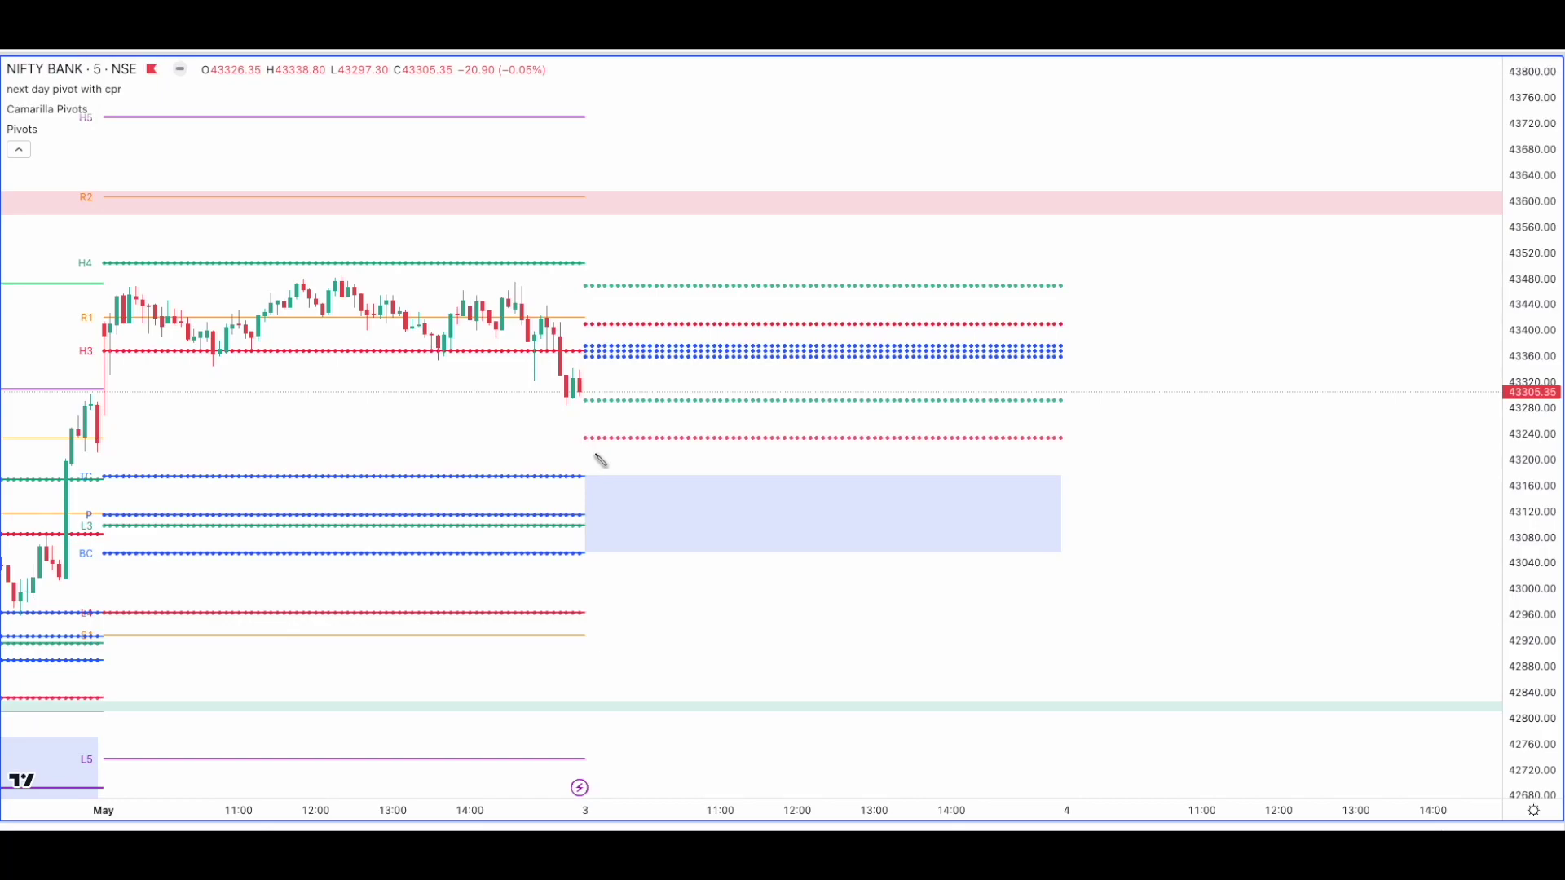
Draw an arrow pointing at the projected 3 May L4 level on NIFTY BANK and write "L4 Cam" beside the level.
drag(521, 436, 569, 453)
mouse_move(1080, 424)
mouse_down()
mouse_move(1105, 454)
mouse_move(1135, 445)
mouse_move(1126, 467)
mouse_up()
drag(1166, 418, 1179, 459)
mouse_move(1180, 446)
mouse_down()
mouse_move(1235, 440)
mouse_move(1247, 459)
mouse_up()
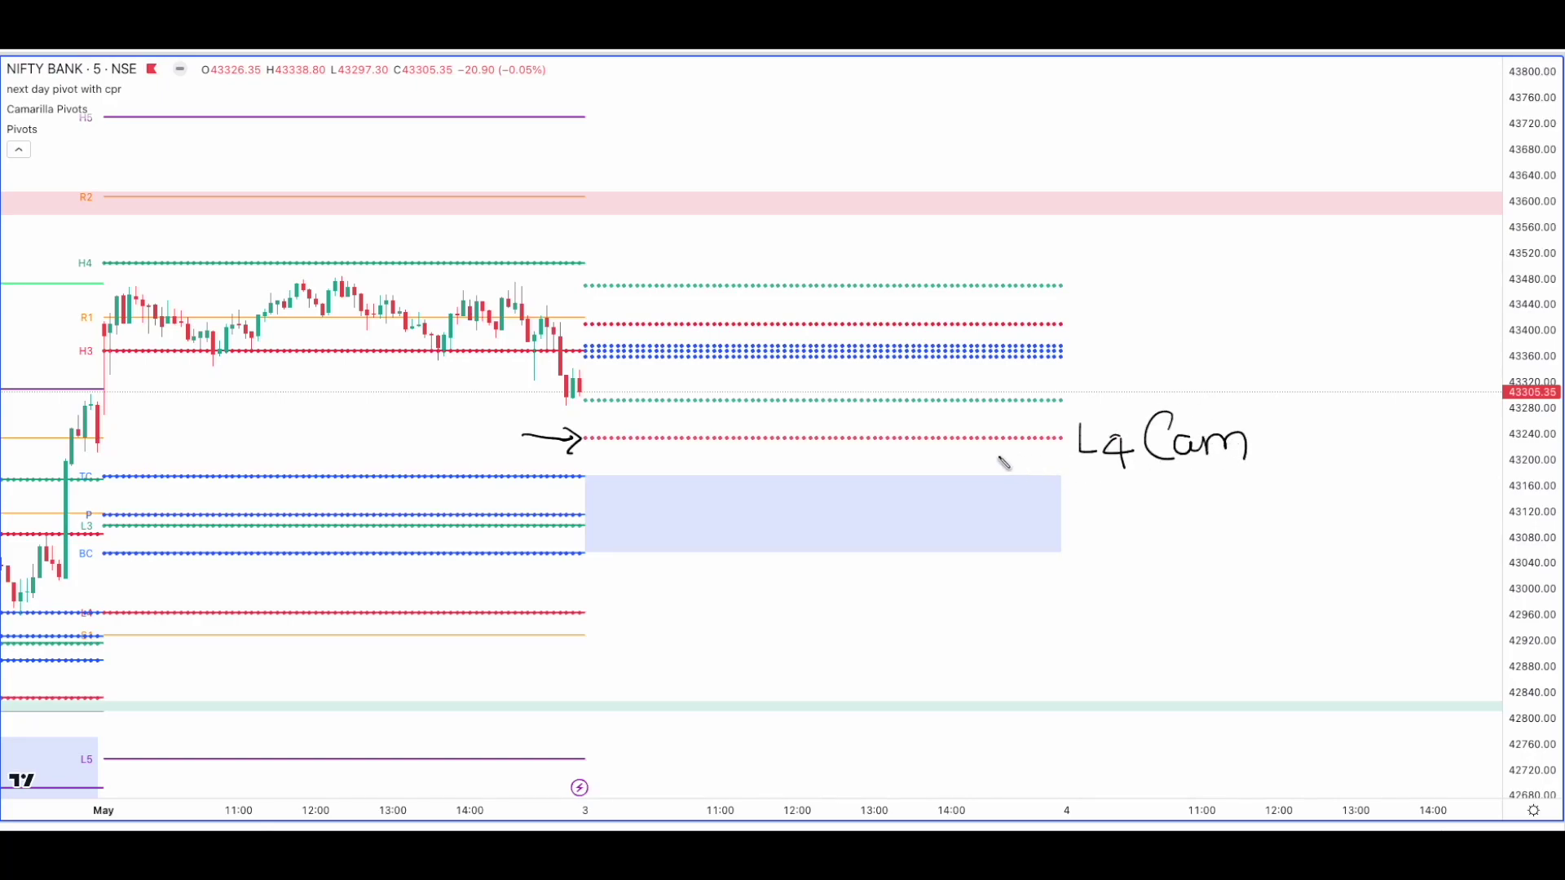
Sketch a small candle with arrows below the projected L4 level, trace a wavy path inside the blue CPR box, and clear all drawings.
mouse_move(593, 471)
mouse_down()
mouse_move(595, 453)
mouse_move(611, 471)
mouse_move(593, 472)
mouse_up()
drag(642, 425, 635, 441)
mouse_move(632, 446)
mouse_down()
mouse_move(617, 454)
mouse_move(651, 453)
mouse_move(633, 463)
mouse_up()
mouse_move(680, 451)
mouse_down()
mouse_move(662, 458)
mouse_move(681, 464)
mouse_up()
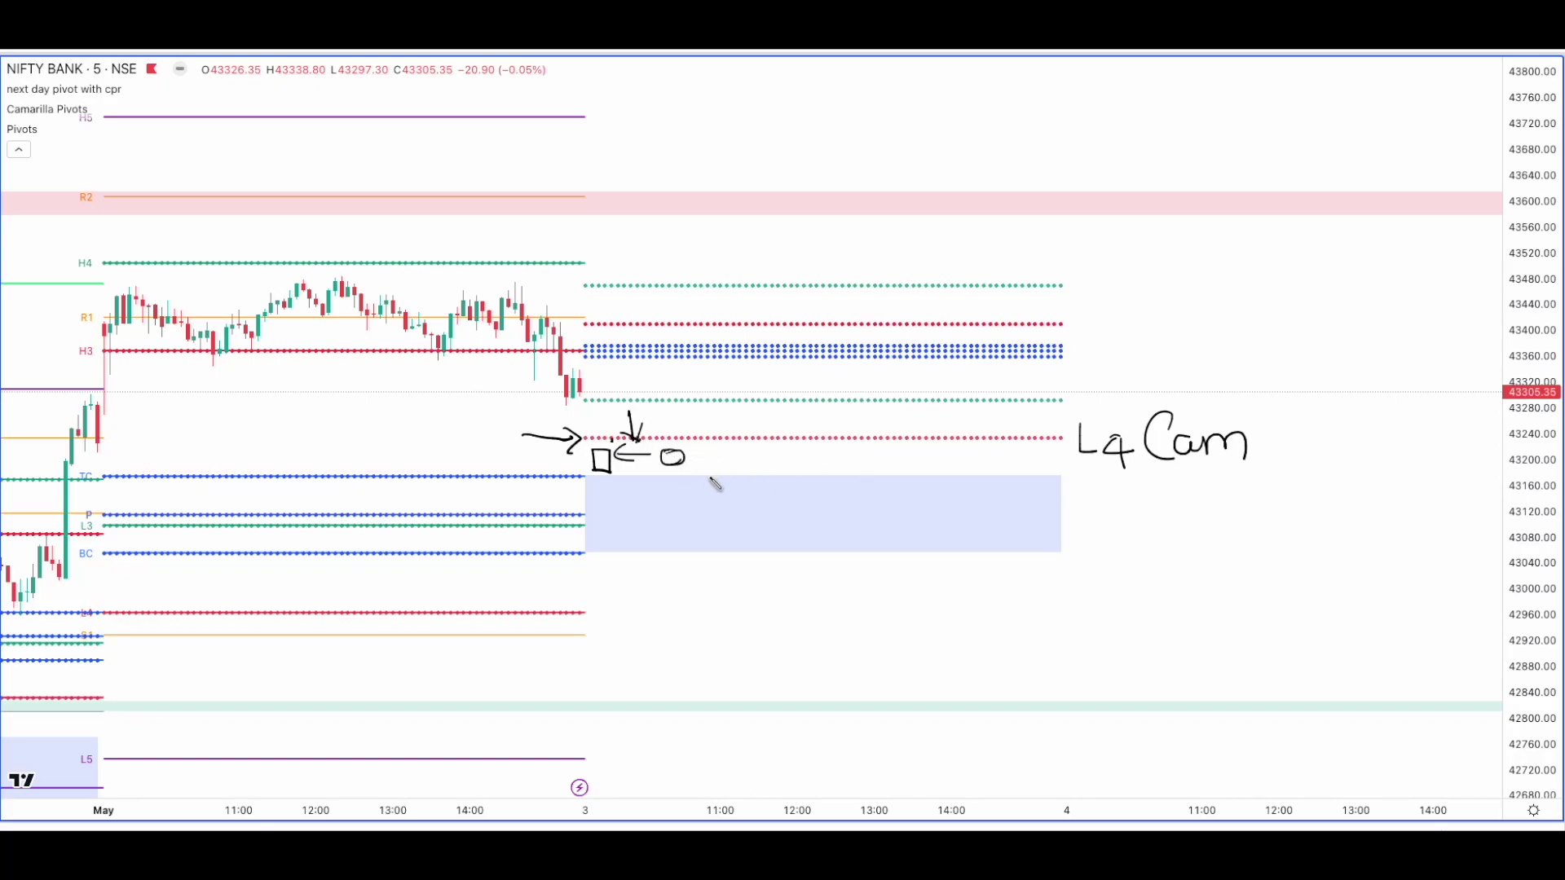
drag(616, 526, 996, 527)
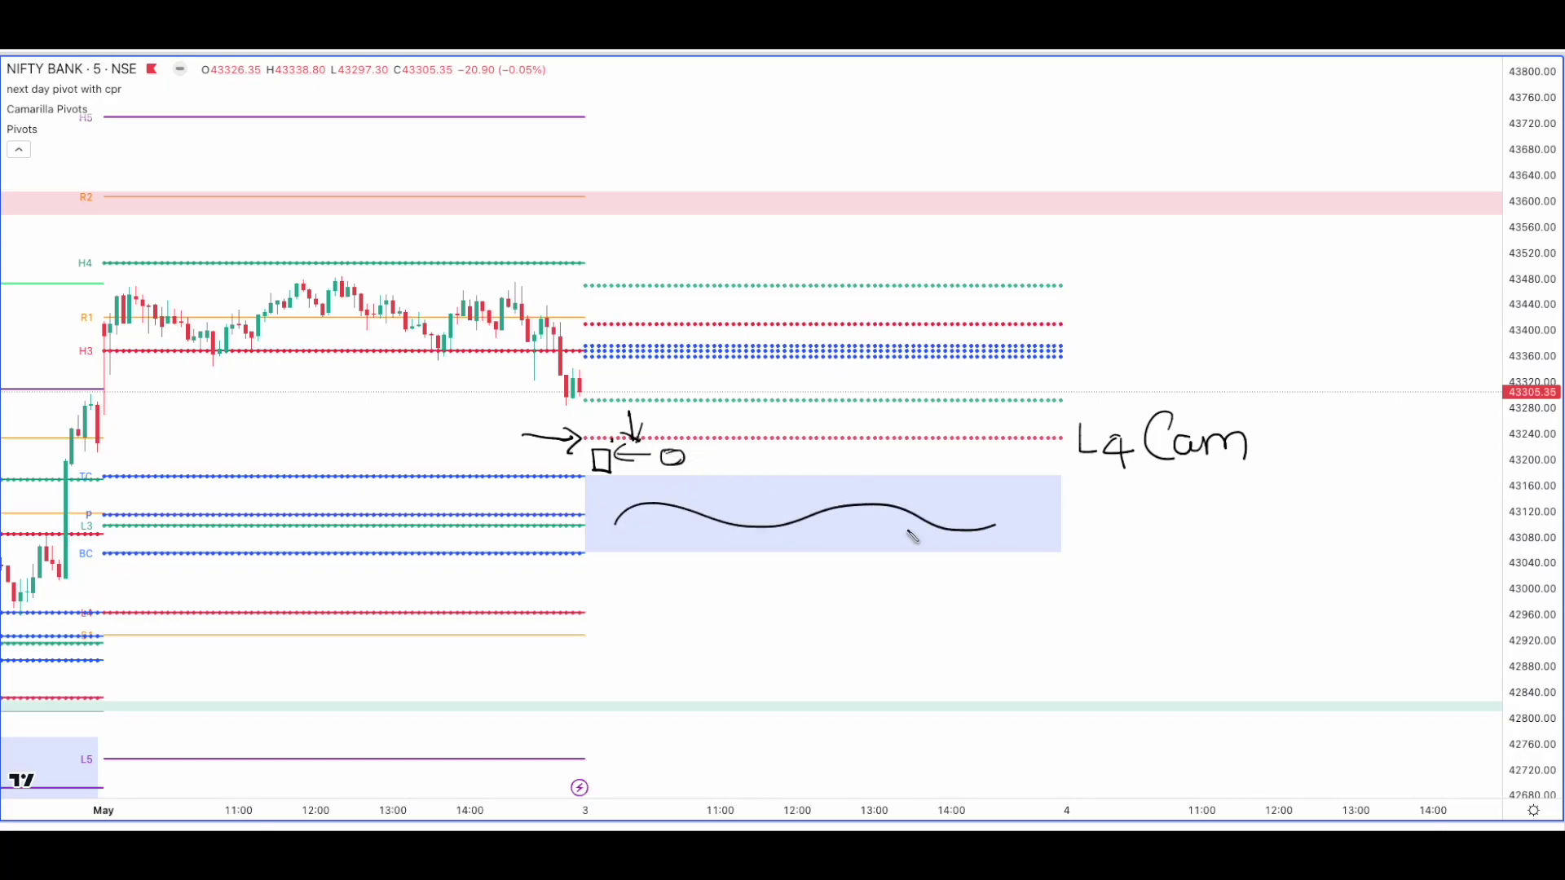
key(e)
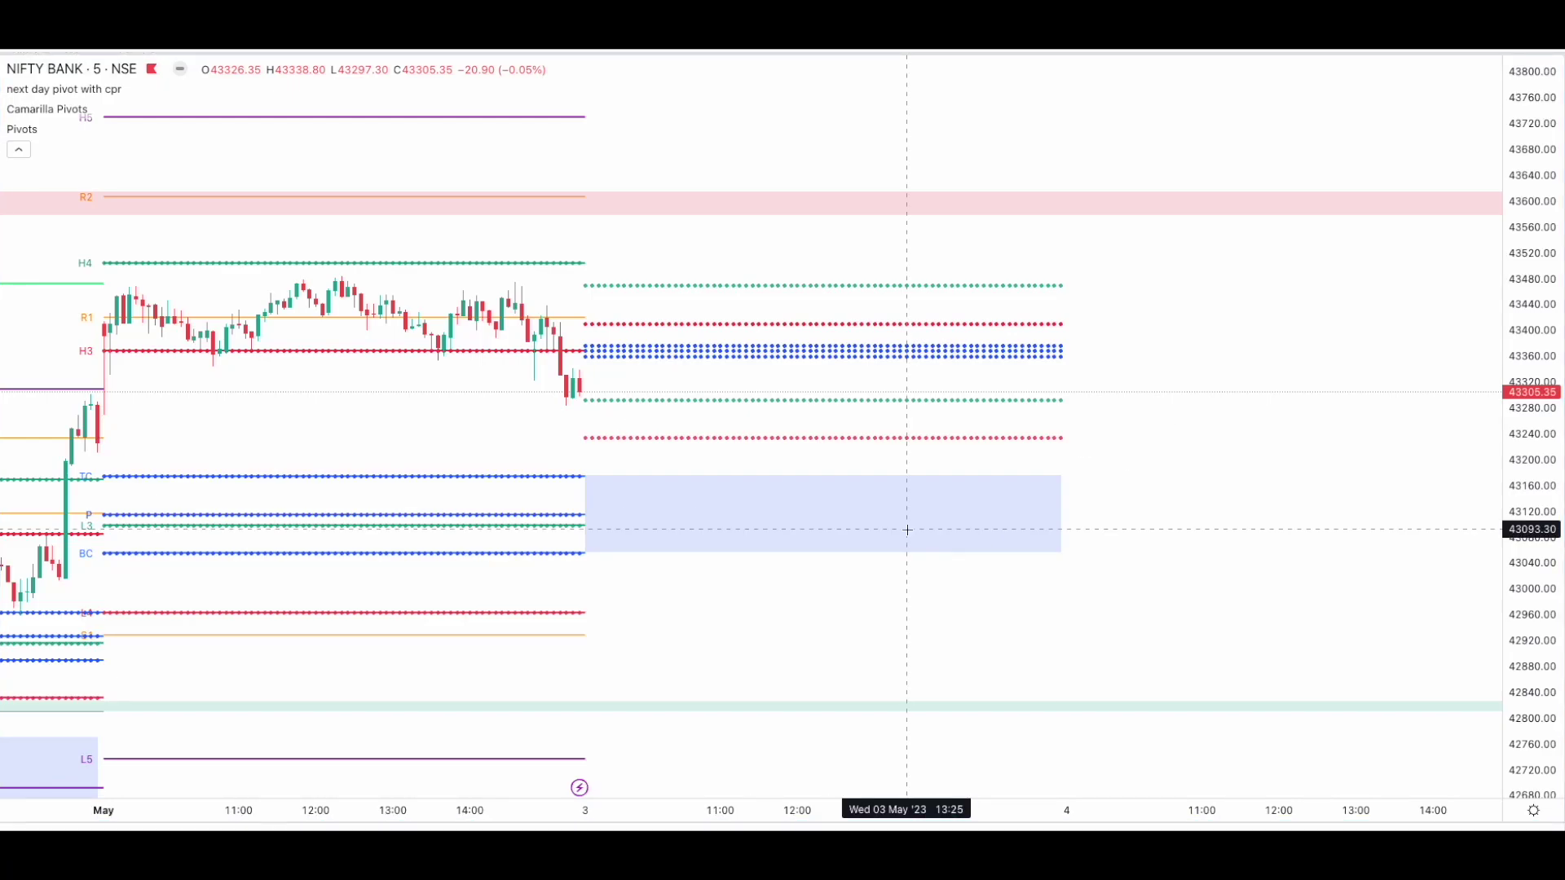
Switch to Nifty 50, draw a thick line along the projected 3 May L4 level with a mark at its end, and clear the drawings.
key(Tab)
key(ctrl+a)
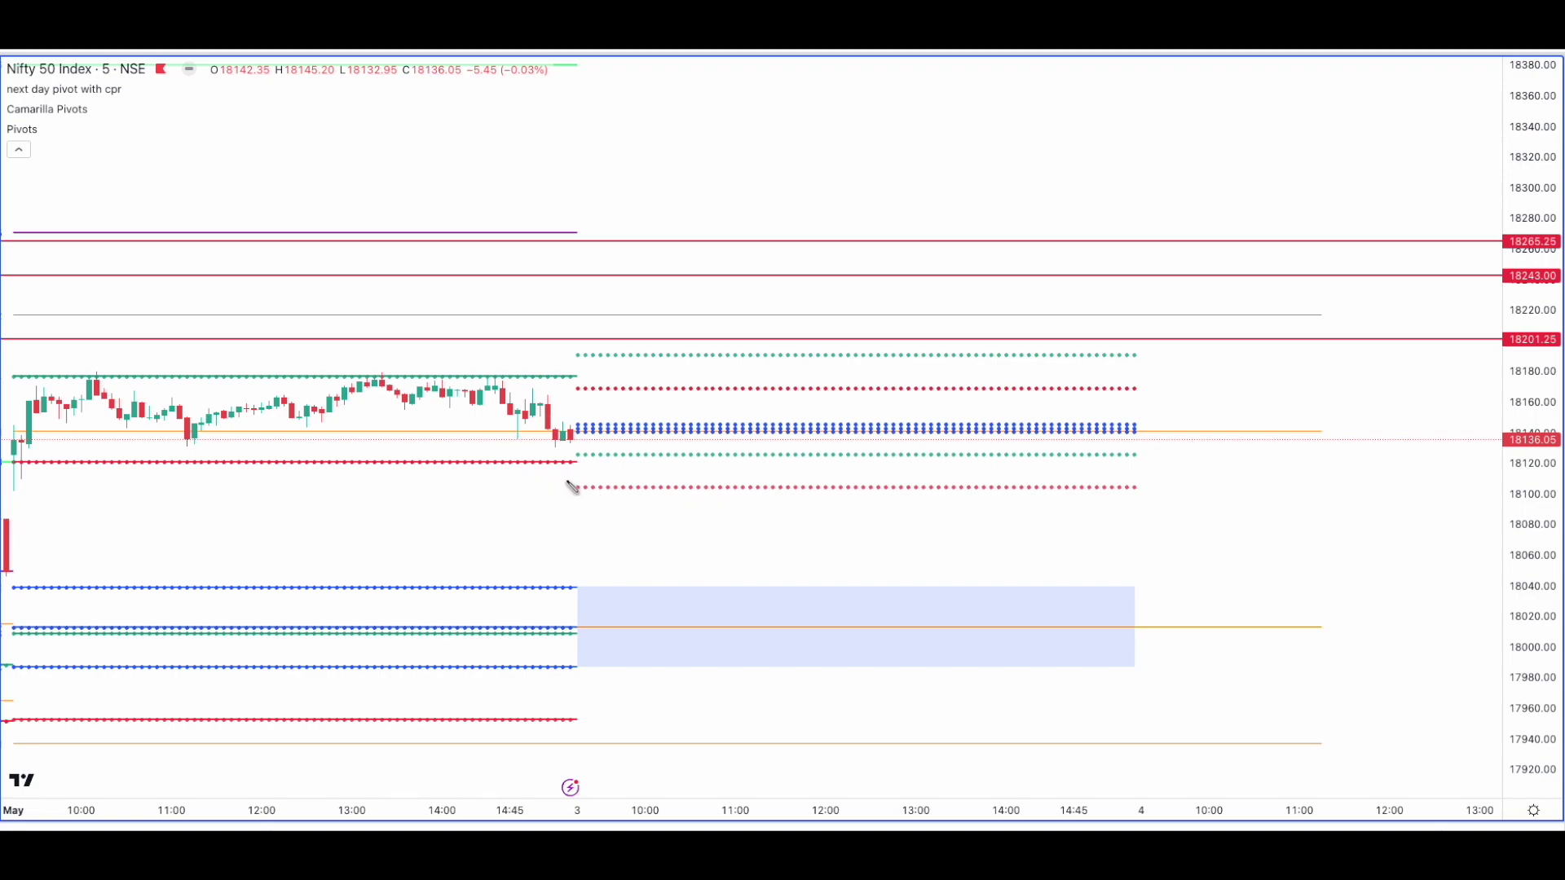
drag(584, 490, 1145, 491)
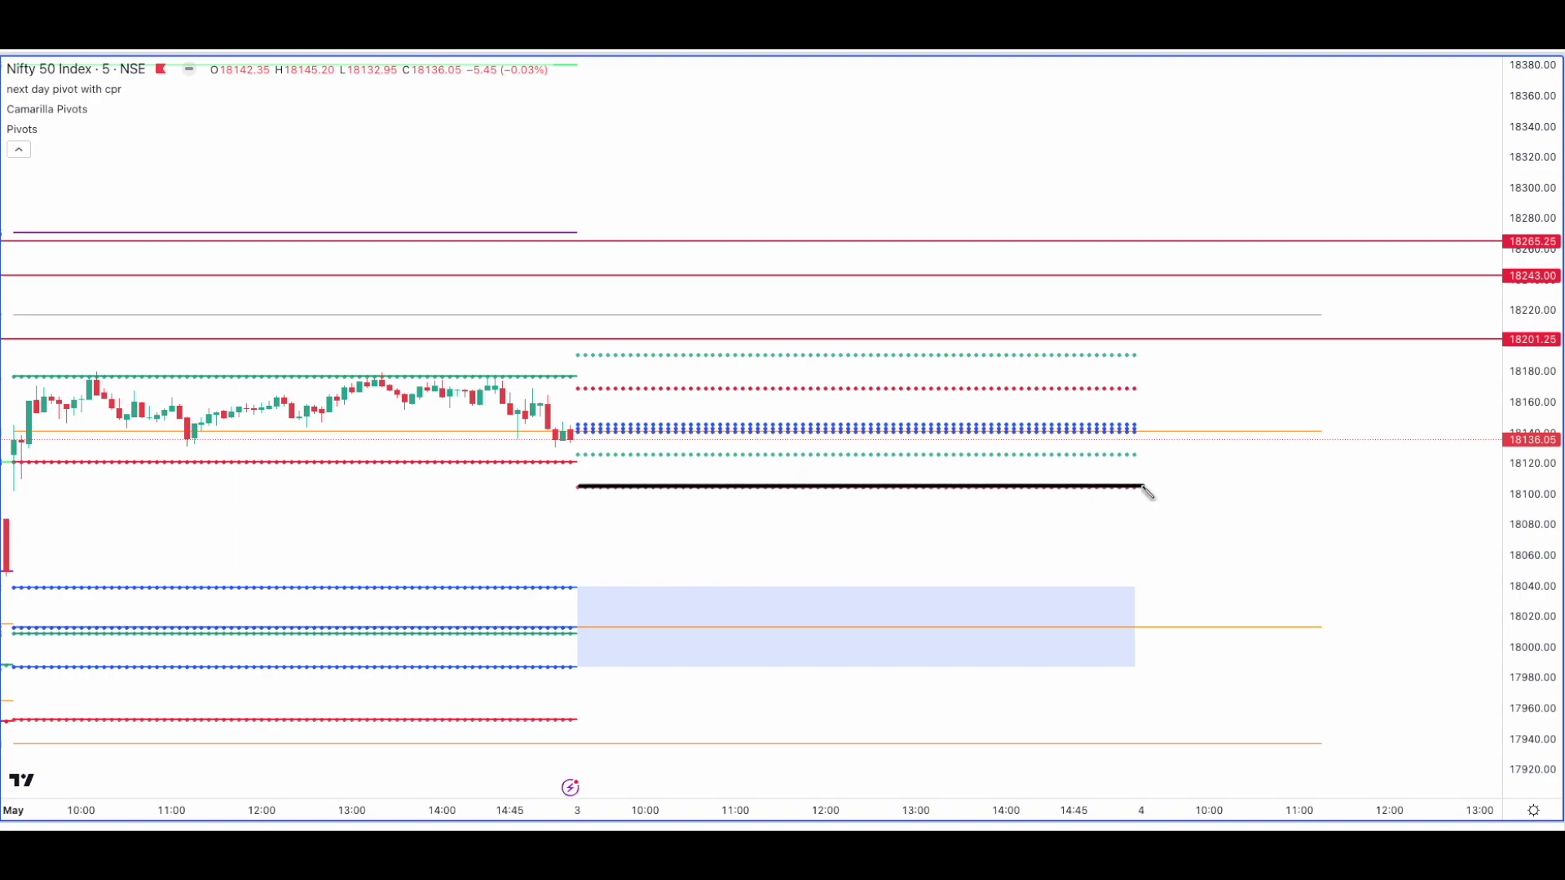
mouse_move(1162, 479)
mouse_down()
mouse_move(1213, 489)
mouse_move(1201, 499)
mouse_up()
key(e)
key(Escape)
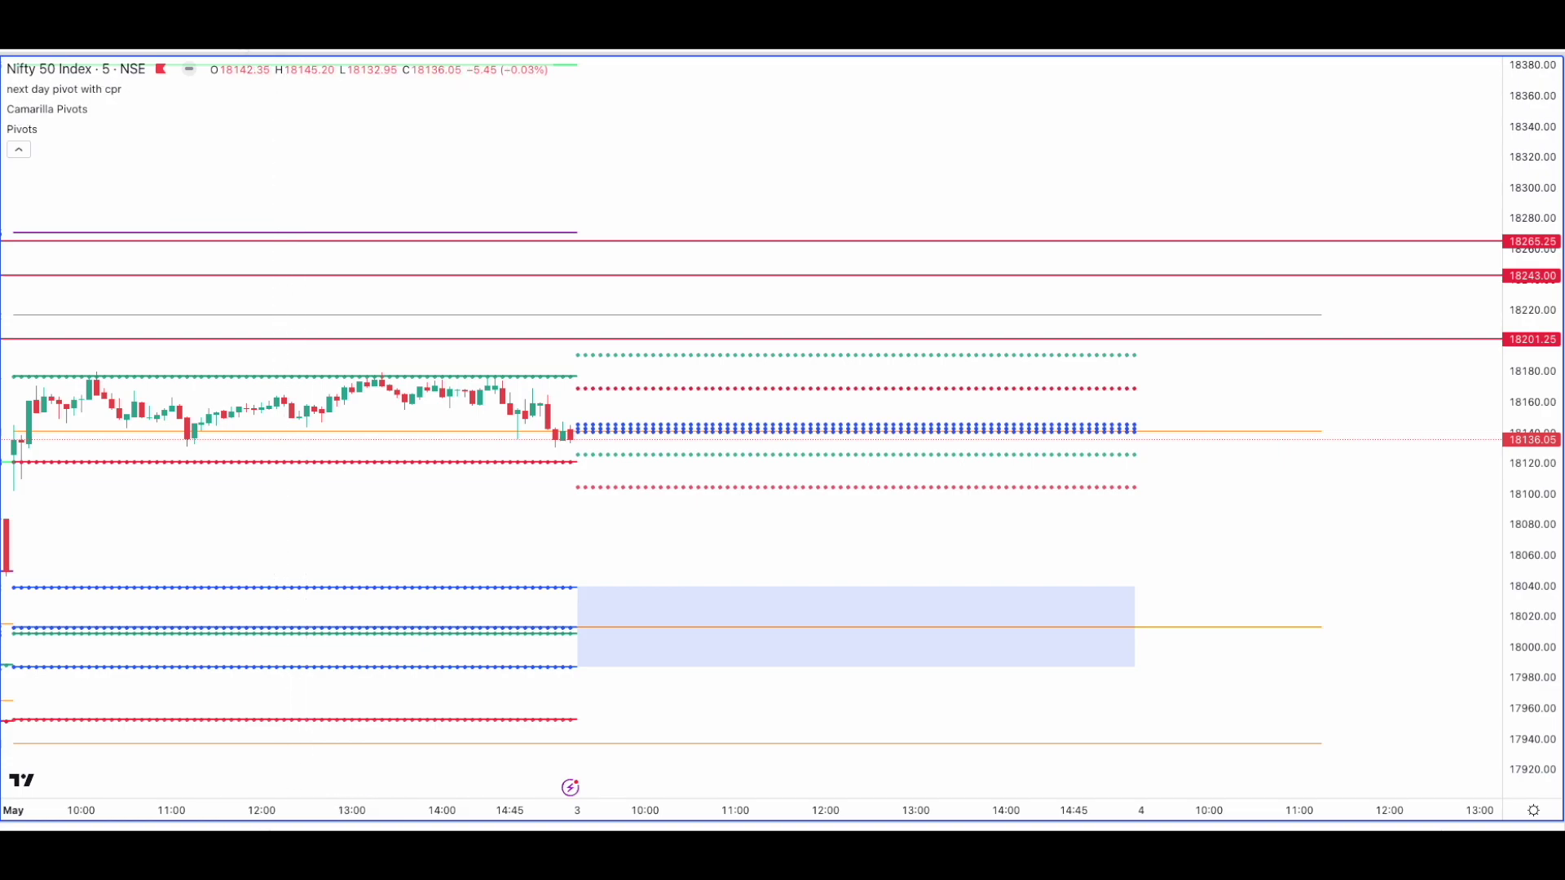
Show Nifty 50 on the daily timeframe and examine the recent candles against the resistance lines above.
click(243, 39)
right_click(441, 121)
click(505, 138)
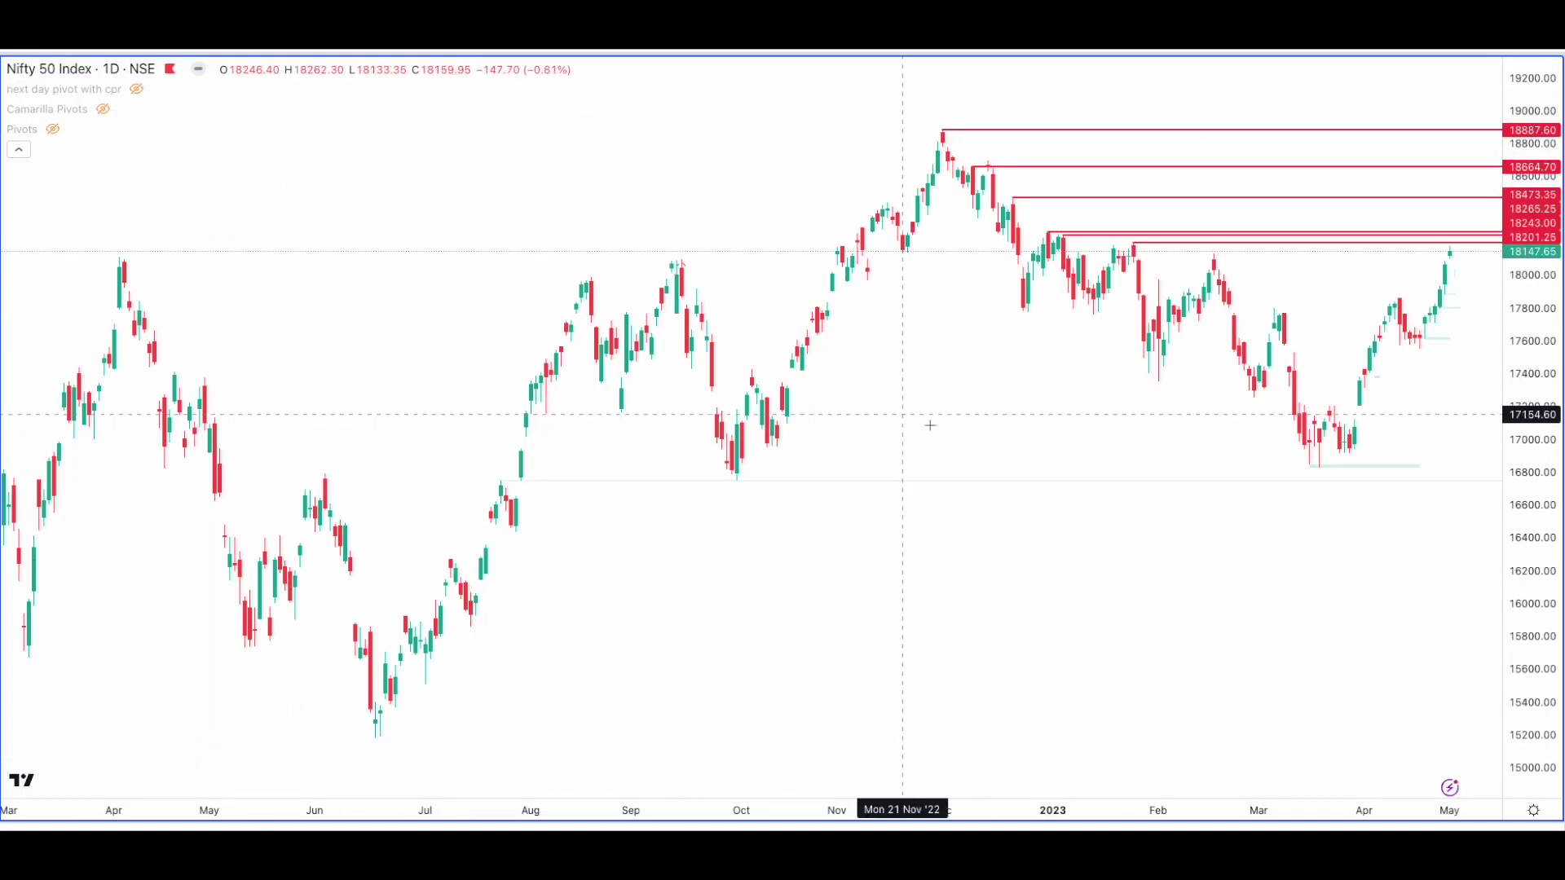
scroll(979, 422, up, 2)
drag(1561, 460, 1111, 493)
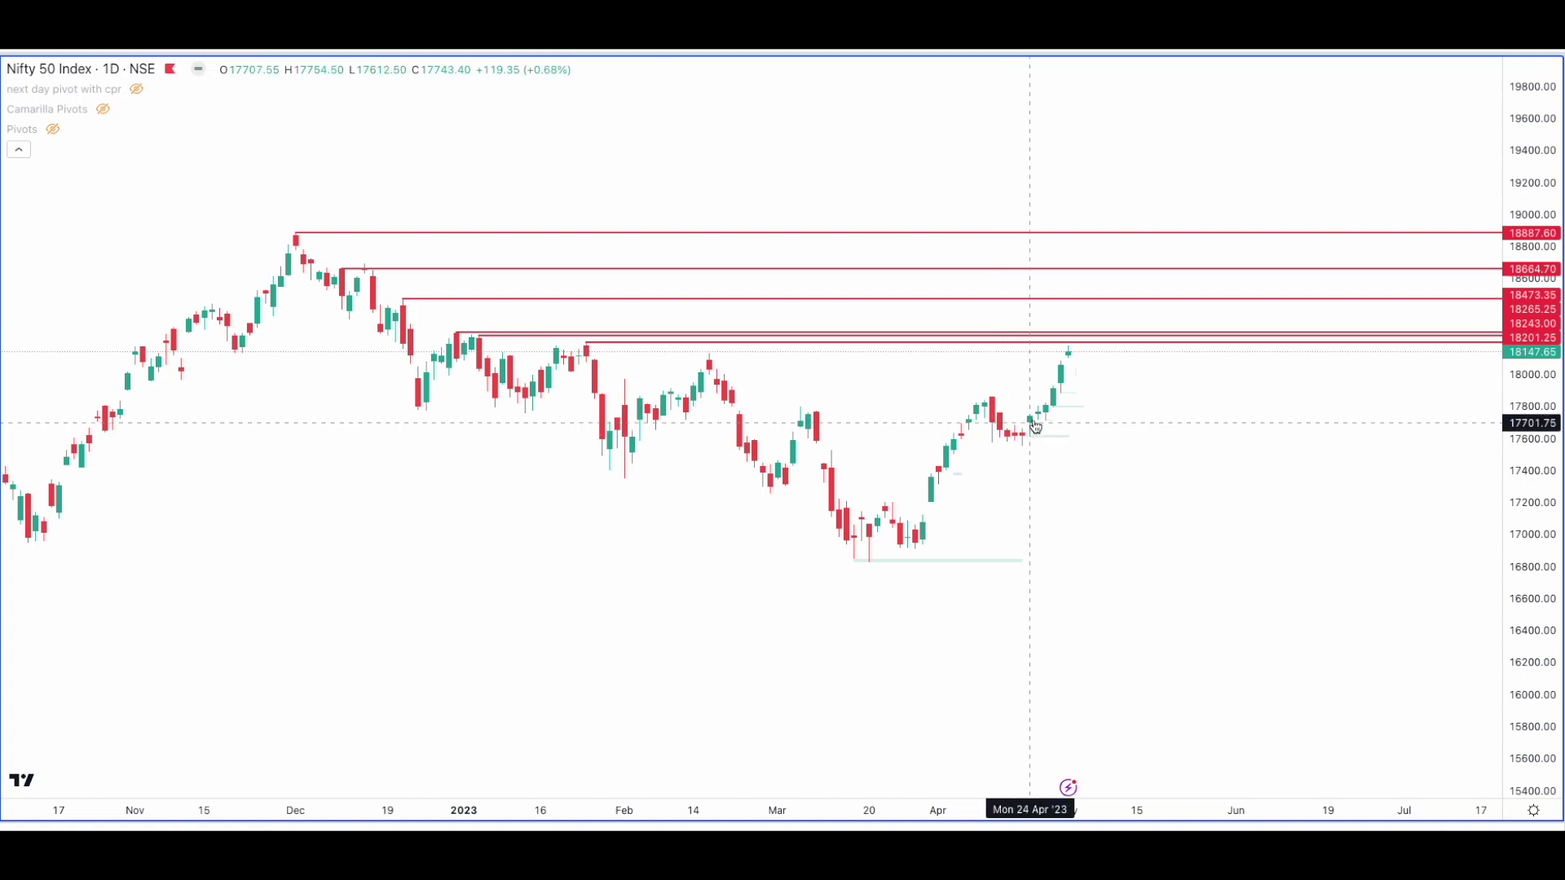
scroll(1213, 374, up, 1)
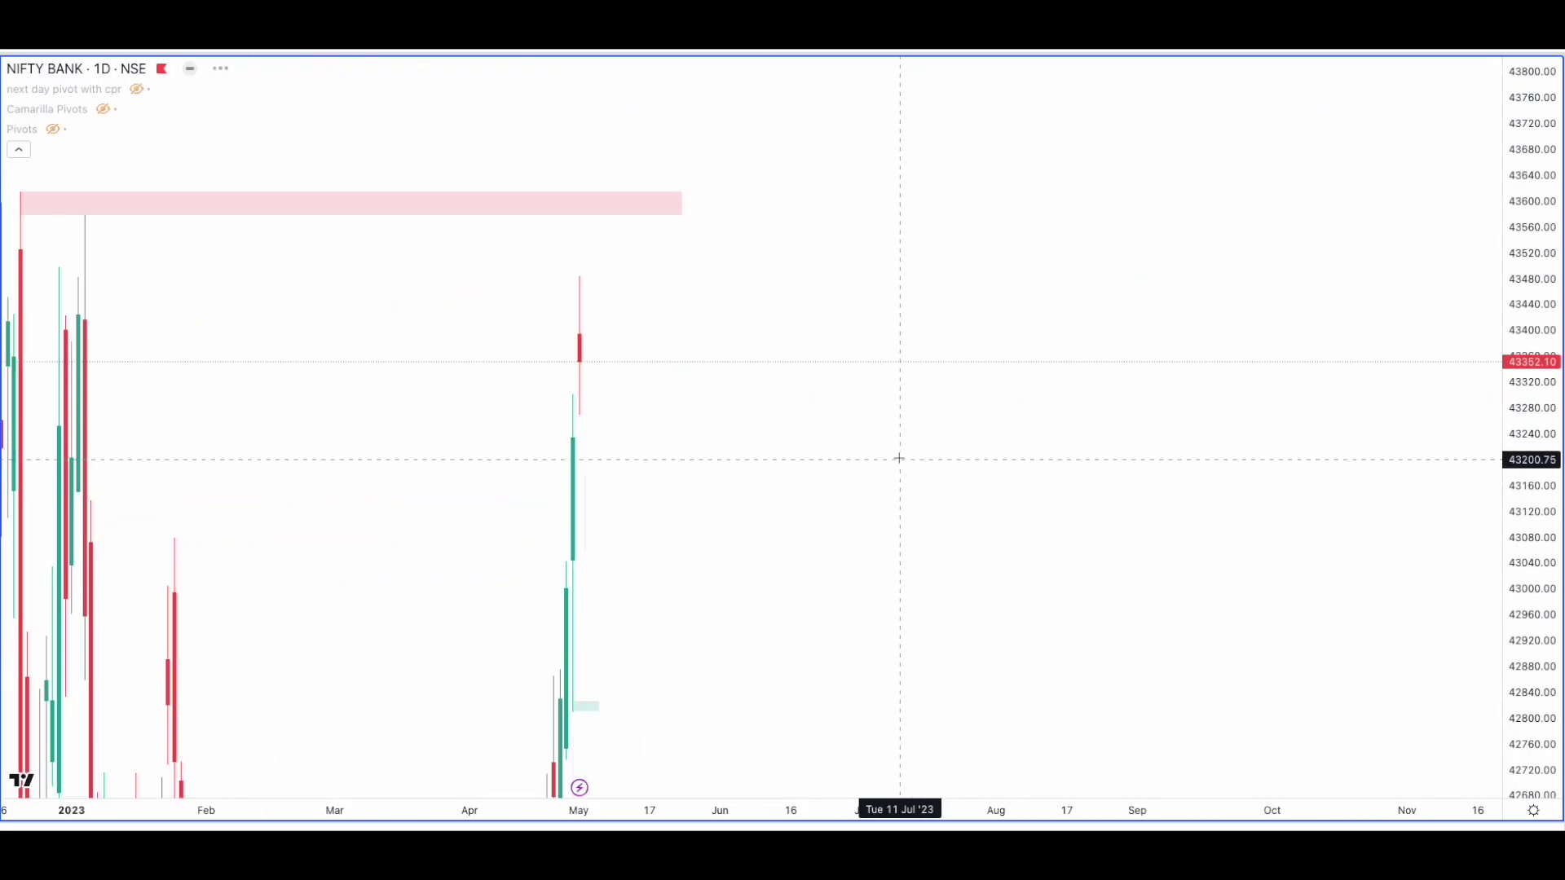
Show NIFTY BANK on the daily timeframe with the latest candles and the zones above them in view.
right_click(841, 312)
click(862, 324)
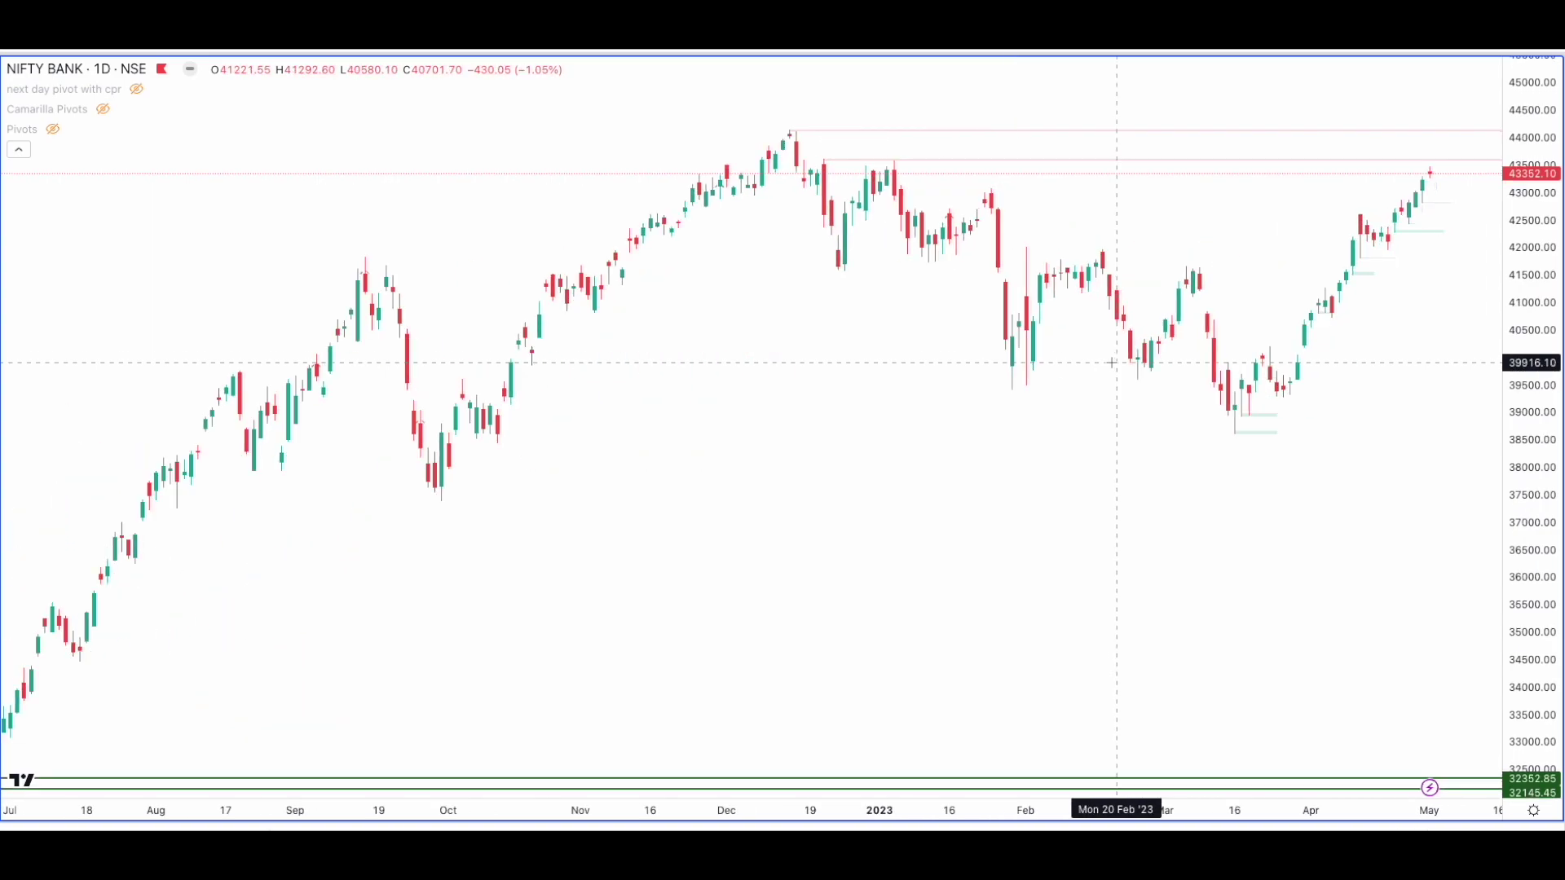
scroll(1113, 363, up, 1)
drag(1435, 490, 1016, 479)
drag(1527, 409, 1512, 483)
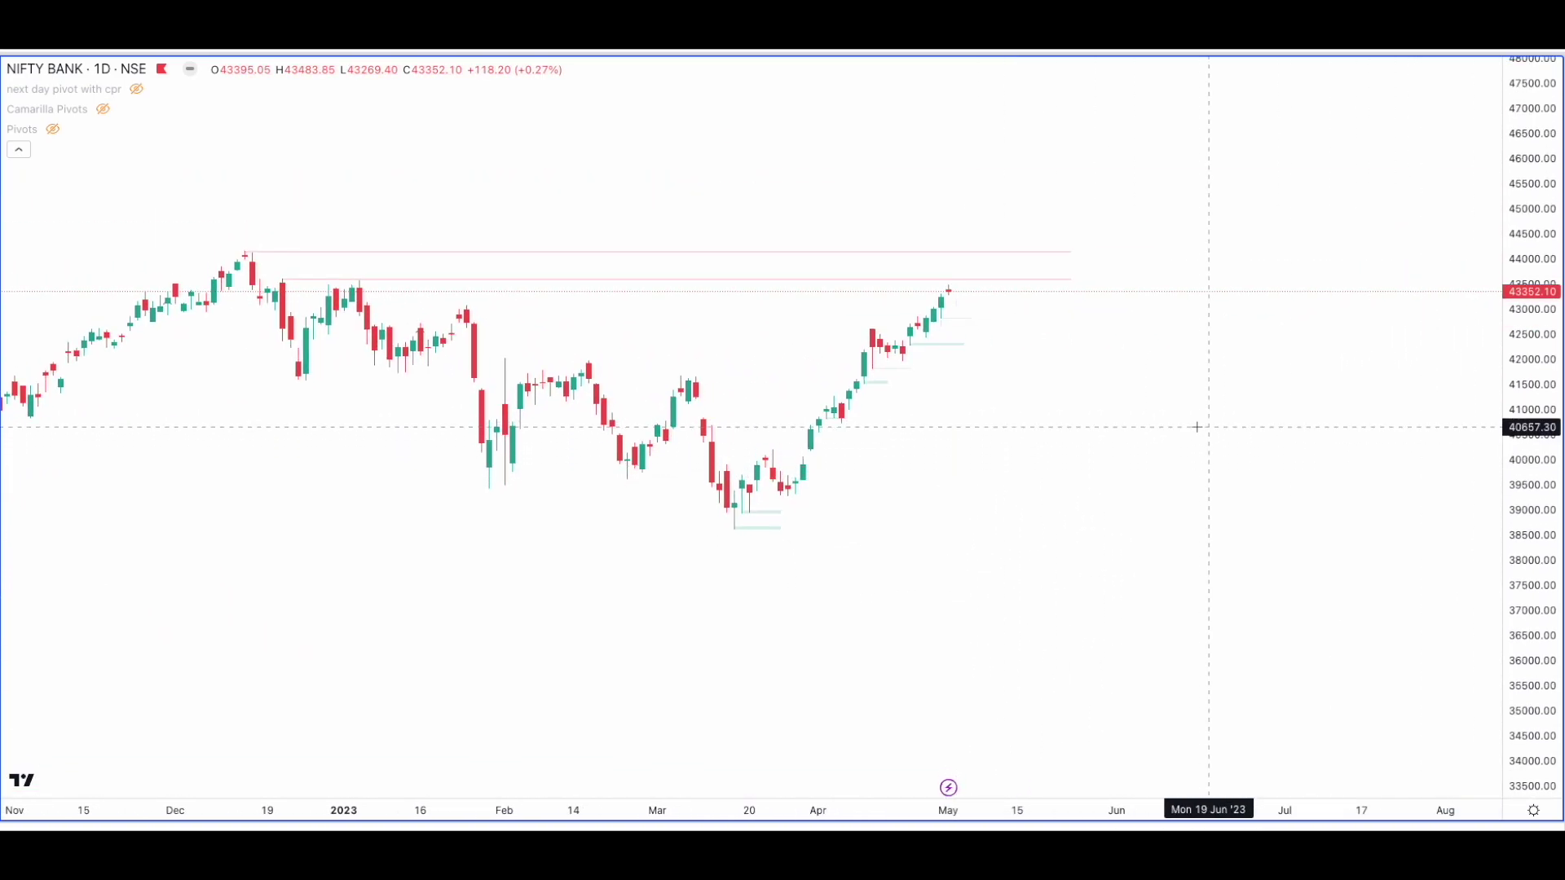
Draw an upward arrow along the NIFTY BANK rally from the March low to the May candle, and undo it.
scroll(1133, 426, up, 1)
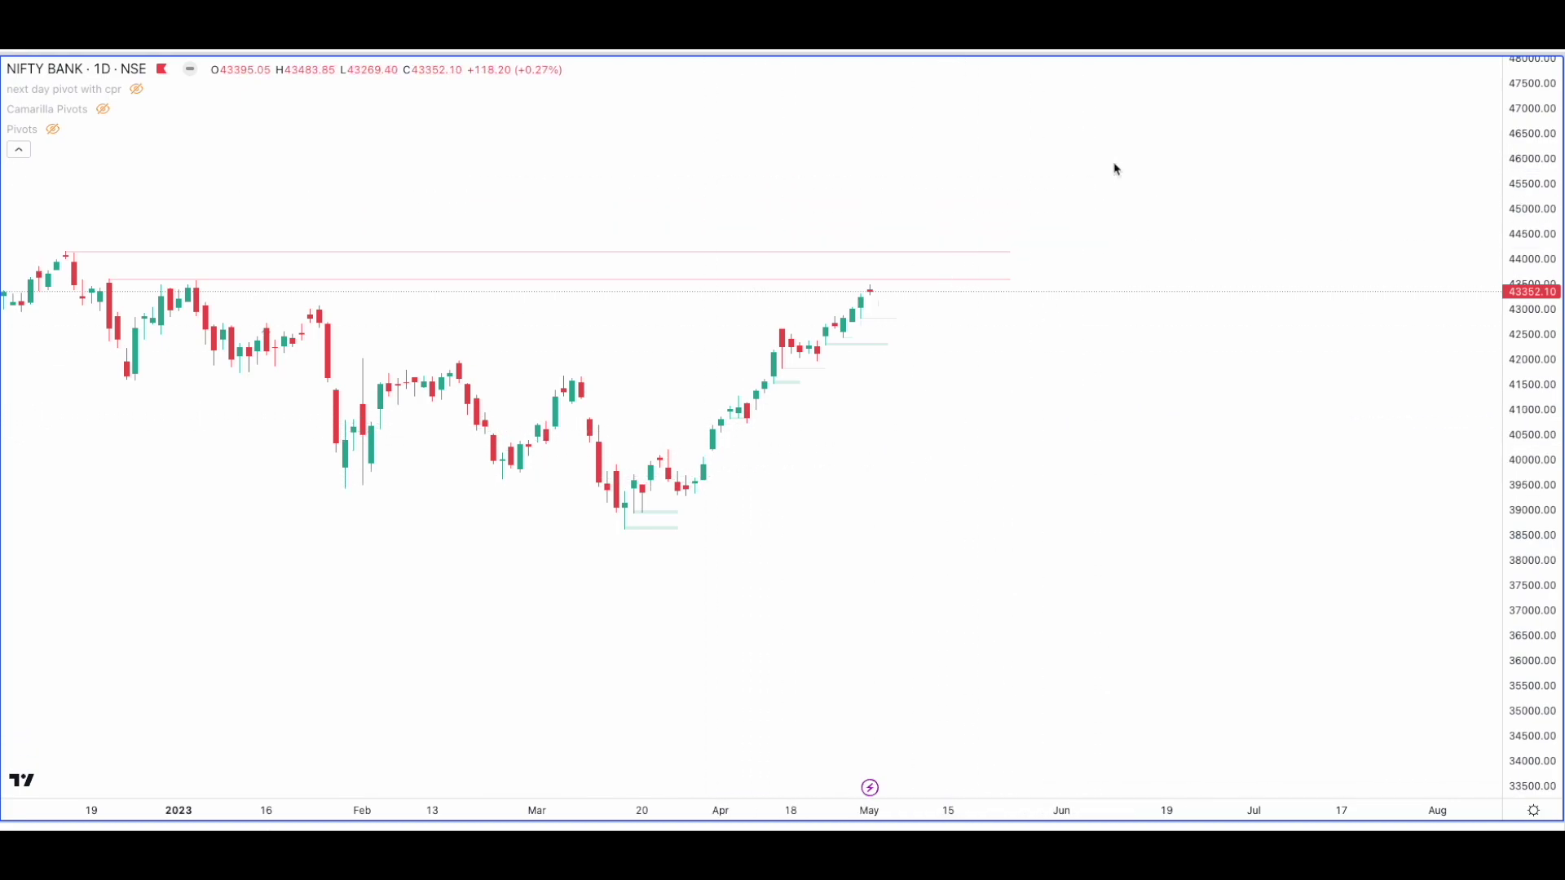
drag(670, 511, 922, 265)
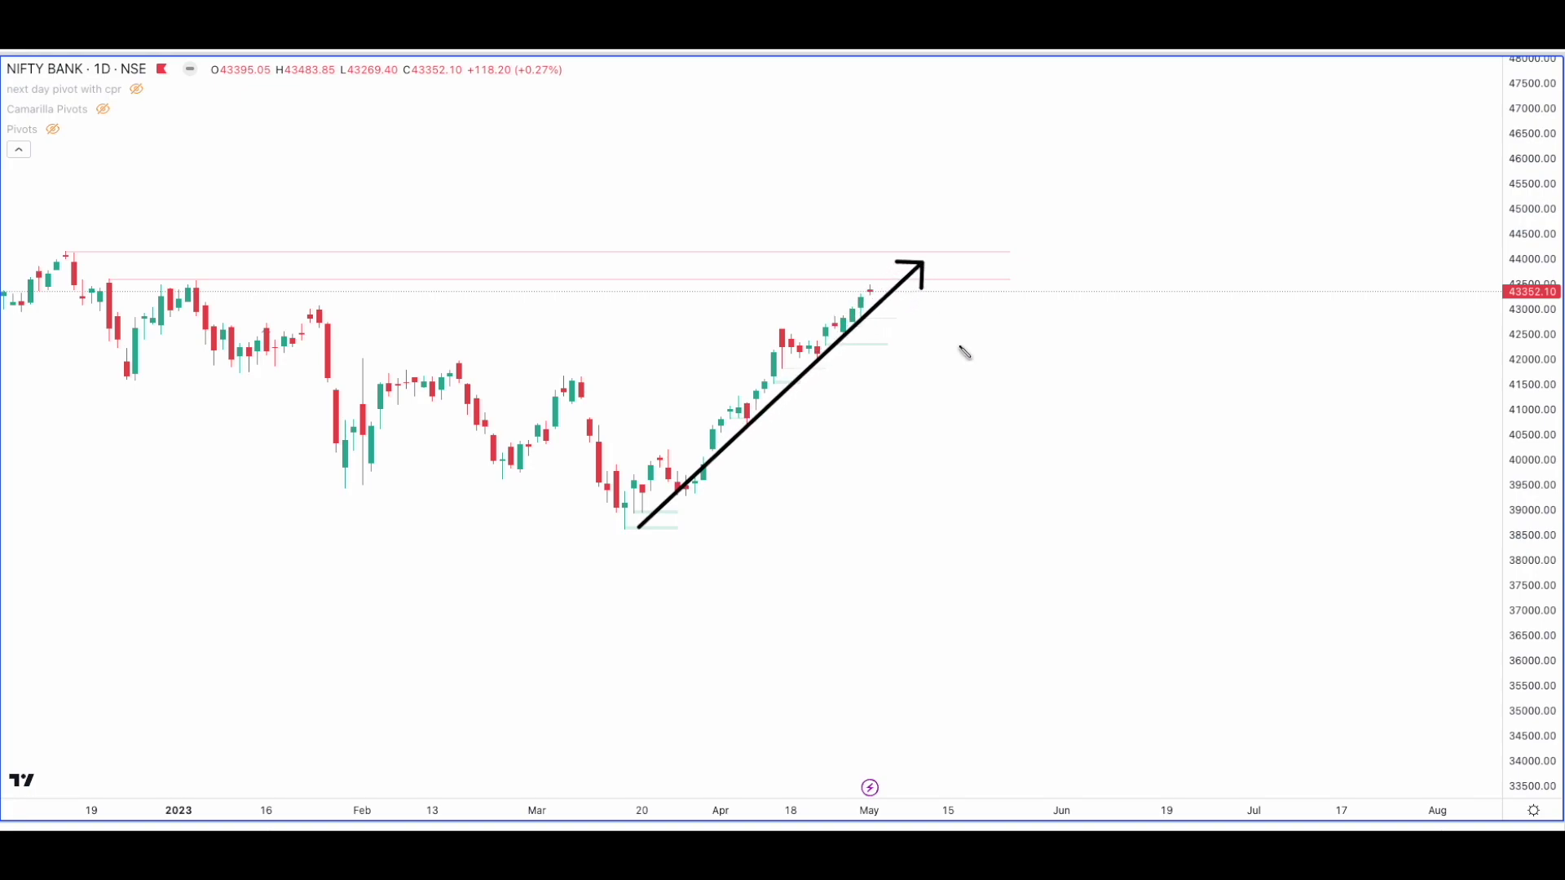
key(super+z)
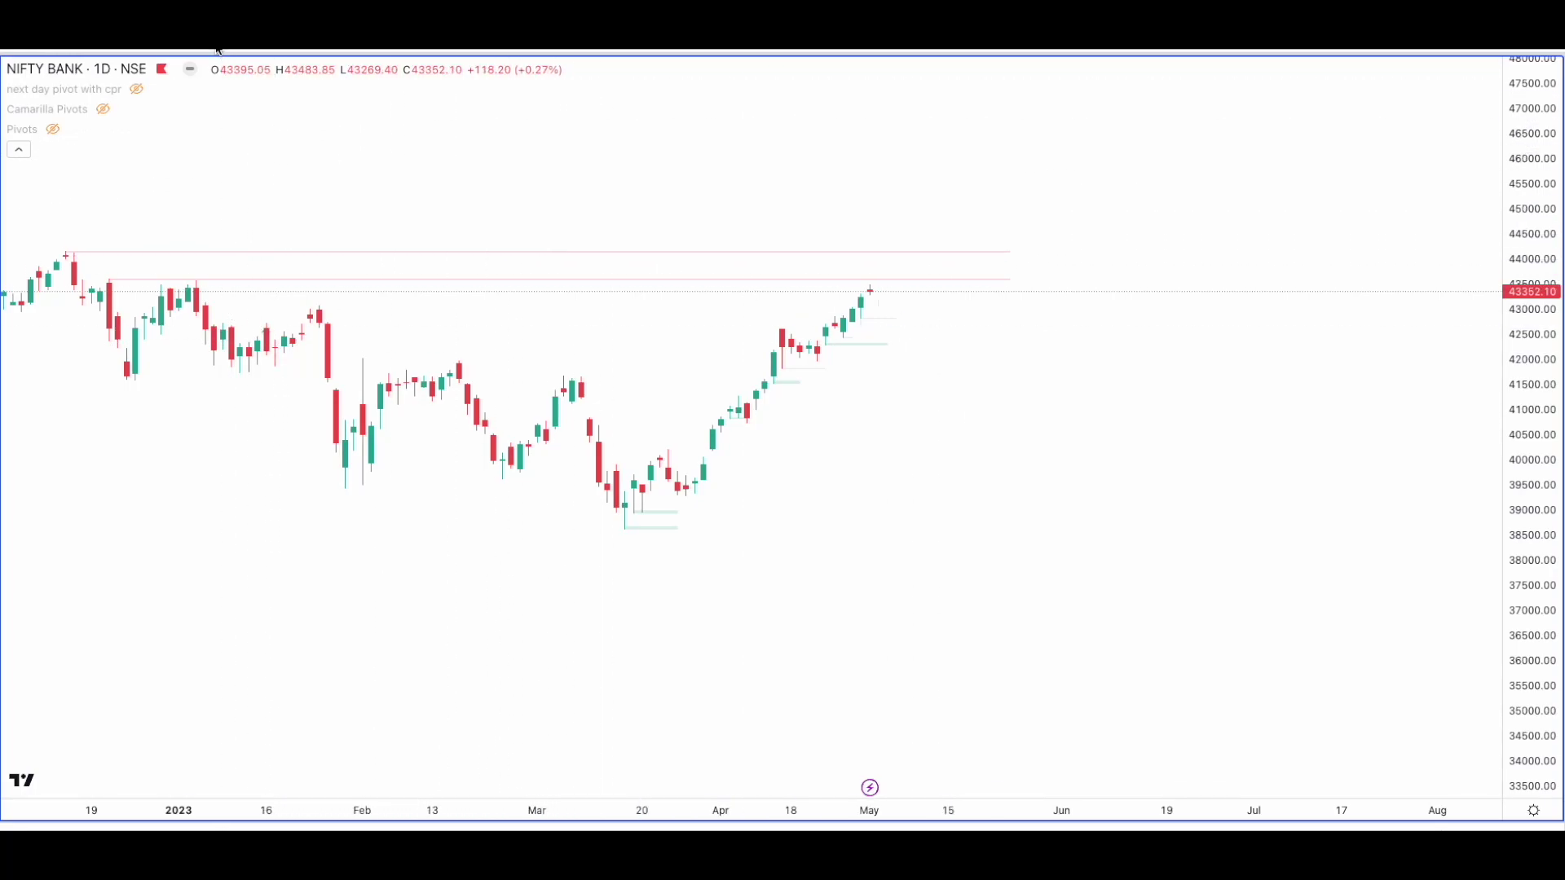
Return NIFTY BANK to the 5-minute timeframe and frame the May and projected 3 May sessions.
key(5)
key(Return)
right_click(914, 377)
click(914, 377)
scroll(1264, 349, up, 2)
drag(1264, 349, 677, 366)
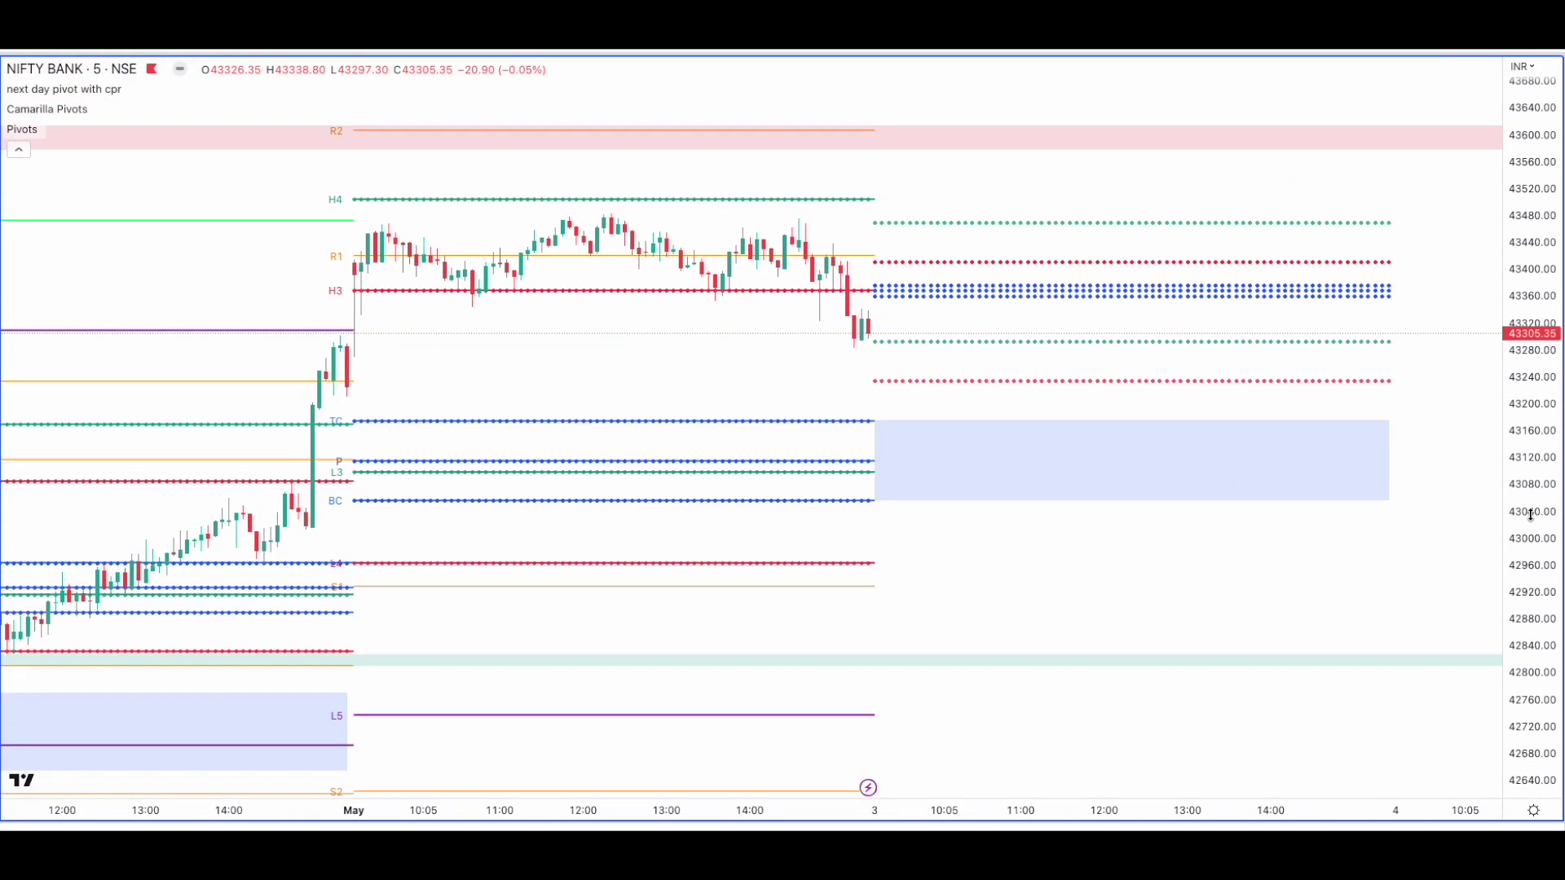
scroll(1222, 351, up, 1)
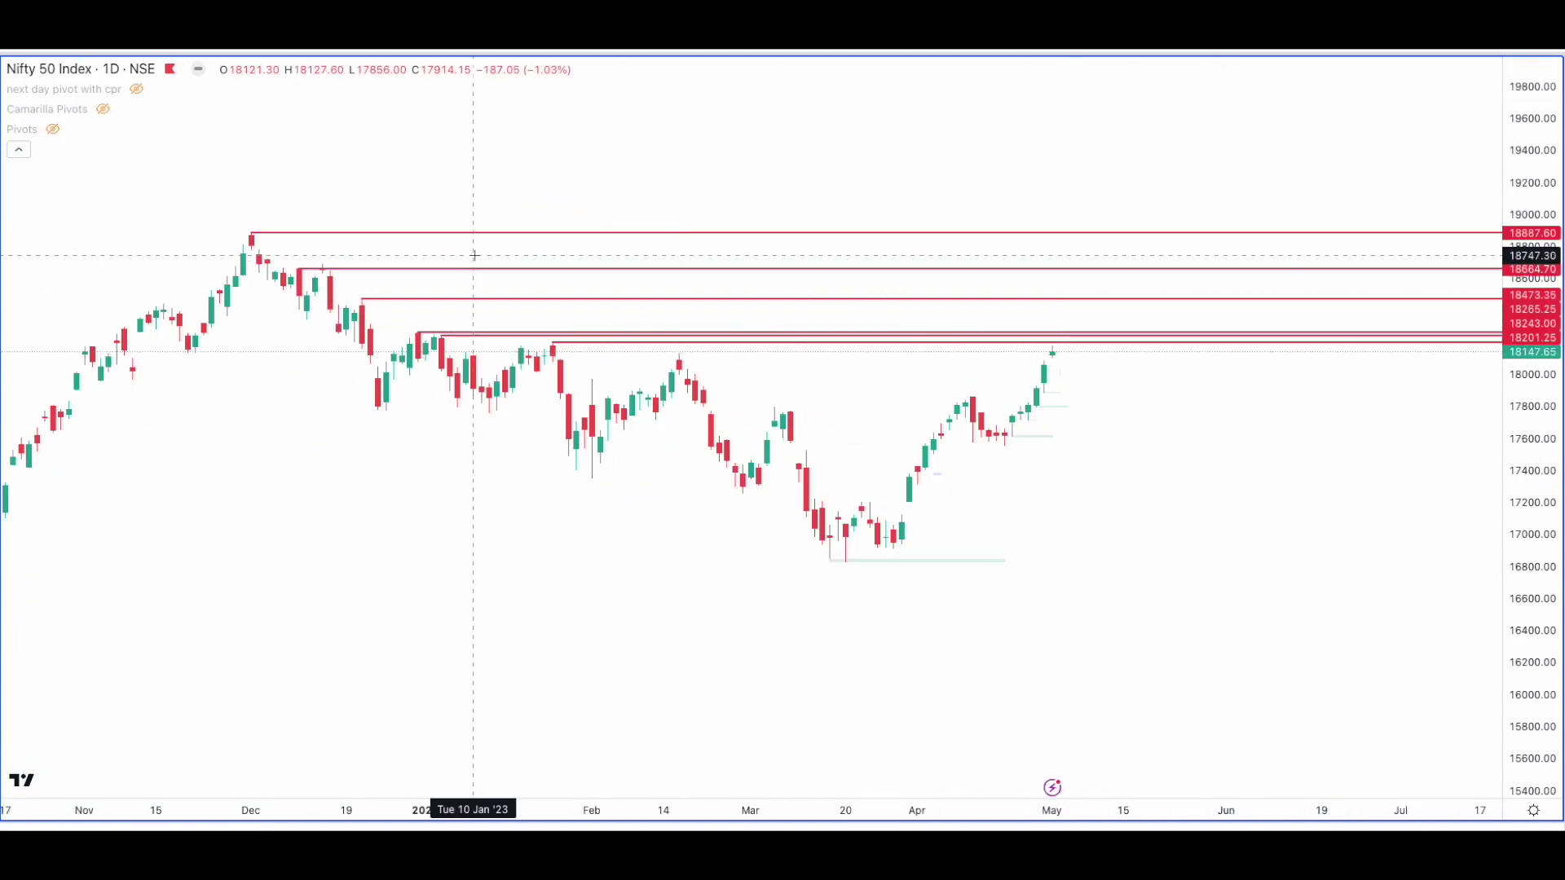
Return Nifty 50 to the 5-minute timeframe and frame the May session, the projected 3 May levels and the blue CPR box.
click(187, 51)
right_click(335, 147)
click(355, 162)
scroll(806, 286, up, 3)
drag(1105, 284, 353, 319)
drag(1523, 350, 1523, 451)
drag(1543, 392, 1523, 453)
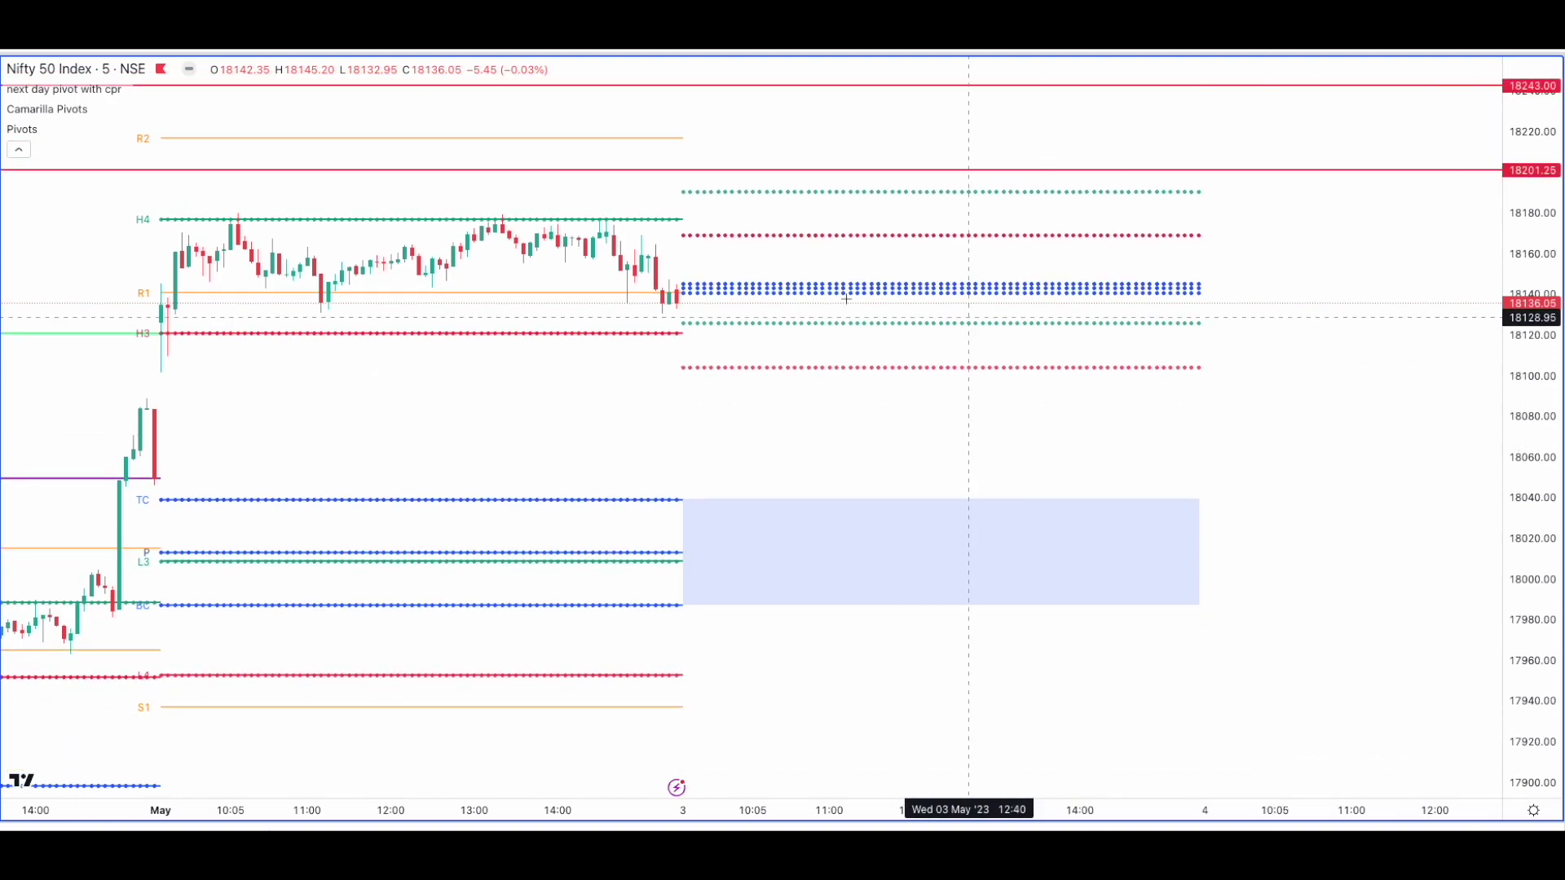